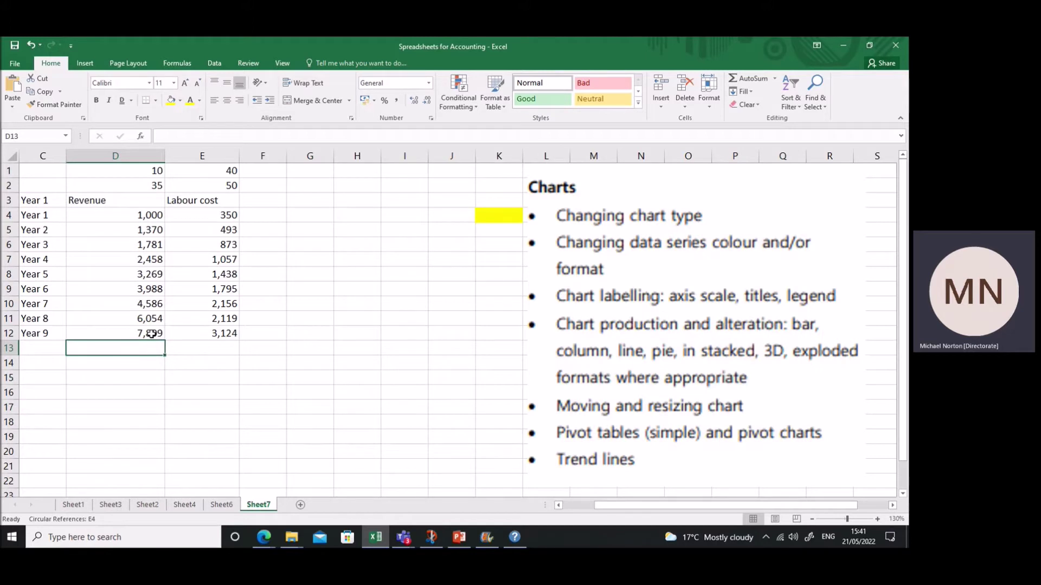
Insert a 2-D clustered column chart from the data and move it to start over column E, around row 3.
{"action": "left_click", "coordinate": [85, 64]}
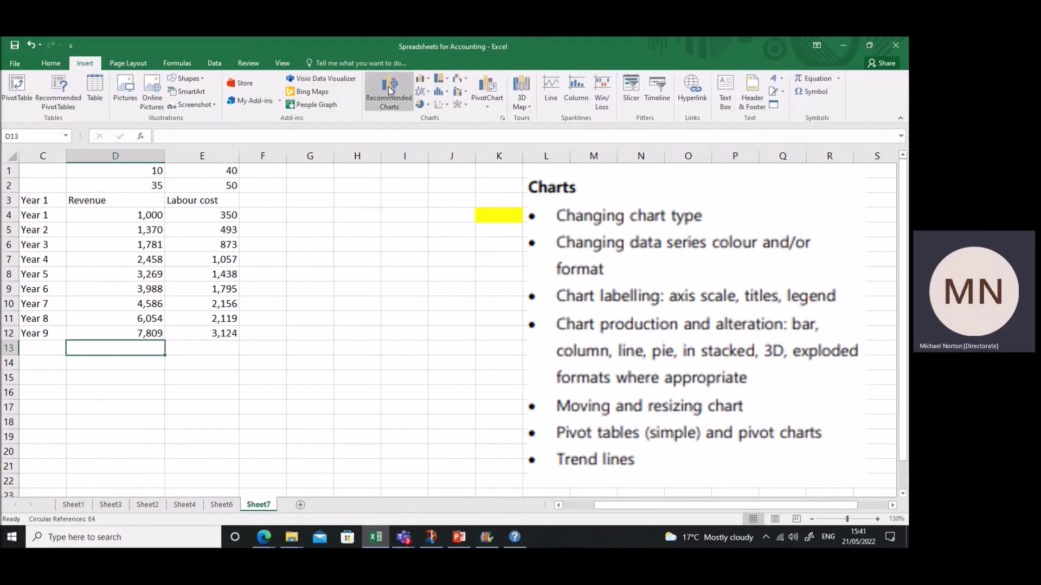
{"action": "left_click", "coordinate": [426, 83]}
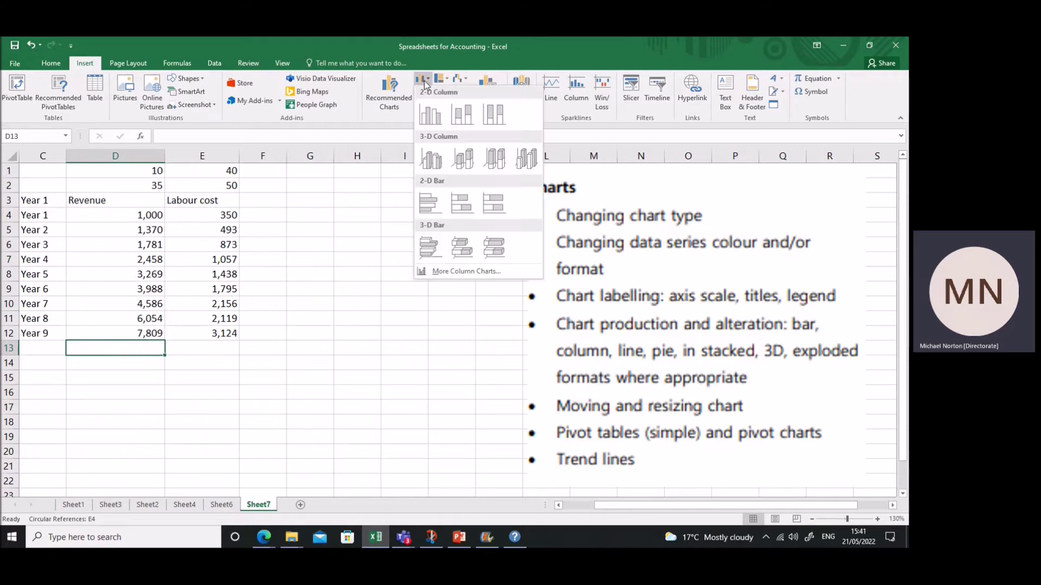
{"action": "left_click", "coordinate": [431, 111]}
{"action": "left_click_drag", "start_coordinate": [391, 228], "coordinate": [268, 182]}
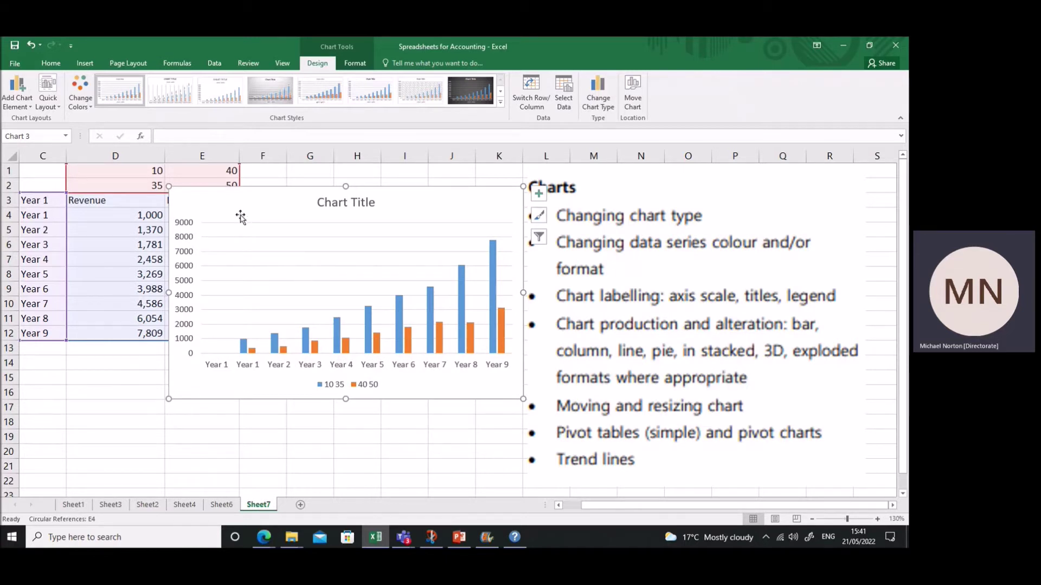
Remove both automatically added data series from the chart and shift the chart slightly down.
{"action": "right_click", "coordinate": [278, 286]}
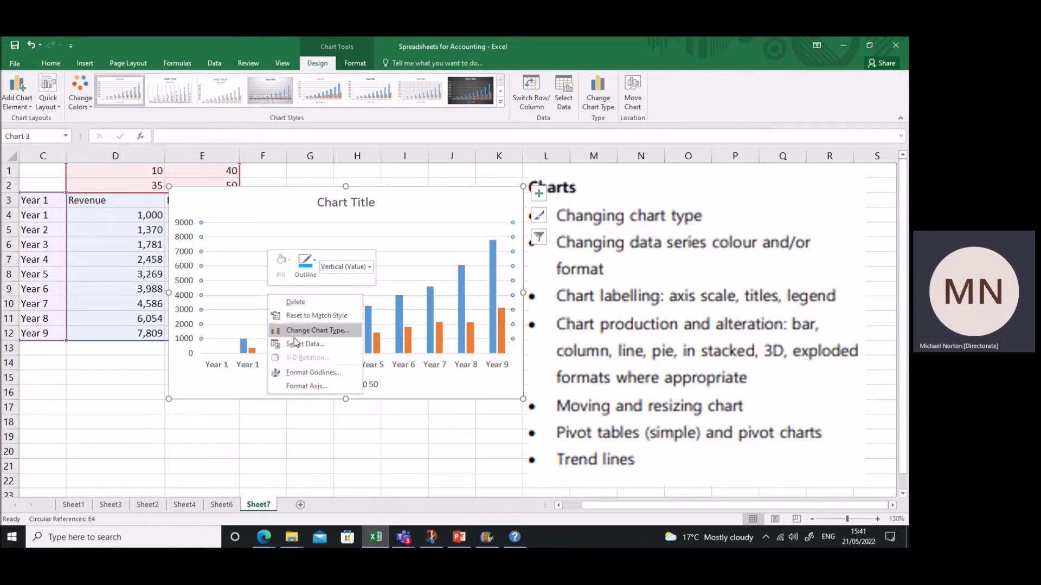
{"action": "left_click", "coordinate": [303, 350]}
{"action": "left_click", "coordinate": [431, 243]}
{"action": "left_click", "coordinate": [431, 243]}
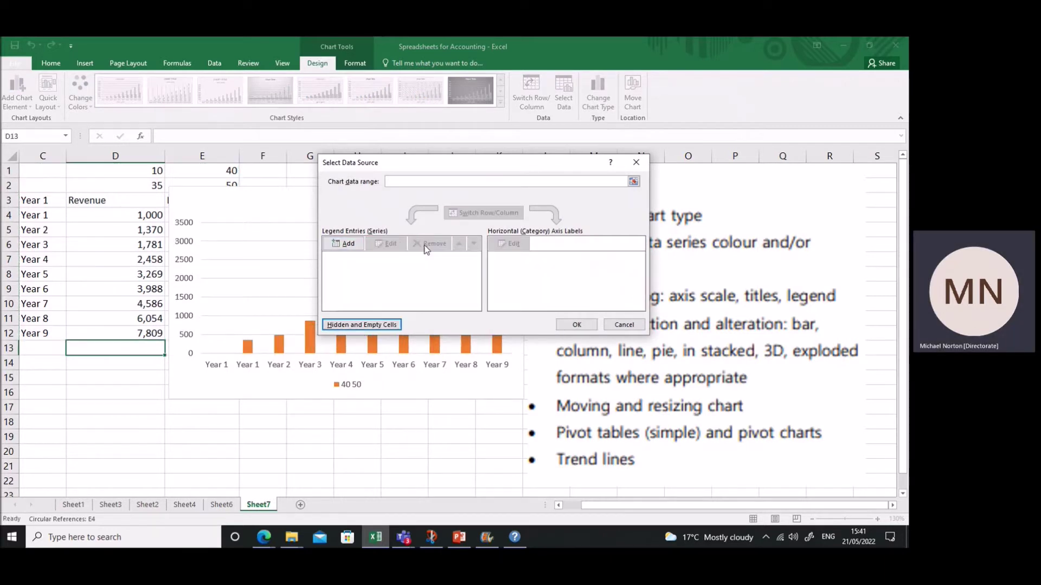
{"action": "left_click", "coordinate": [576, 325]}
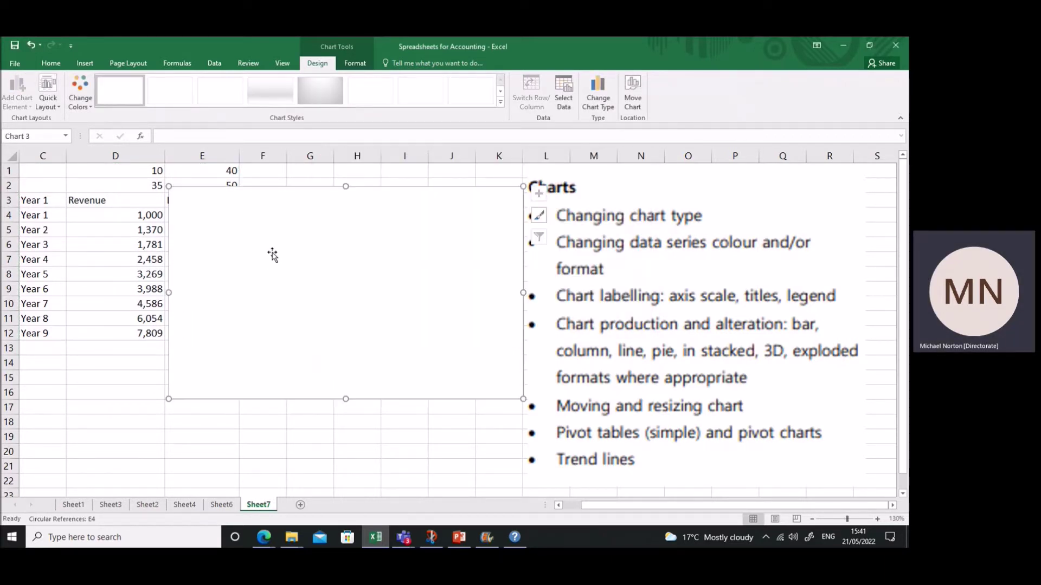
{"action": "left_click_drag", "start_coordinate": [261, 216], "coordinate": [258, 228]}
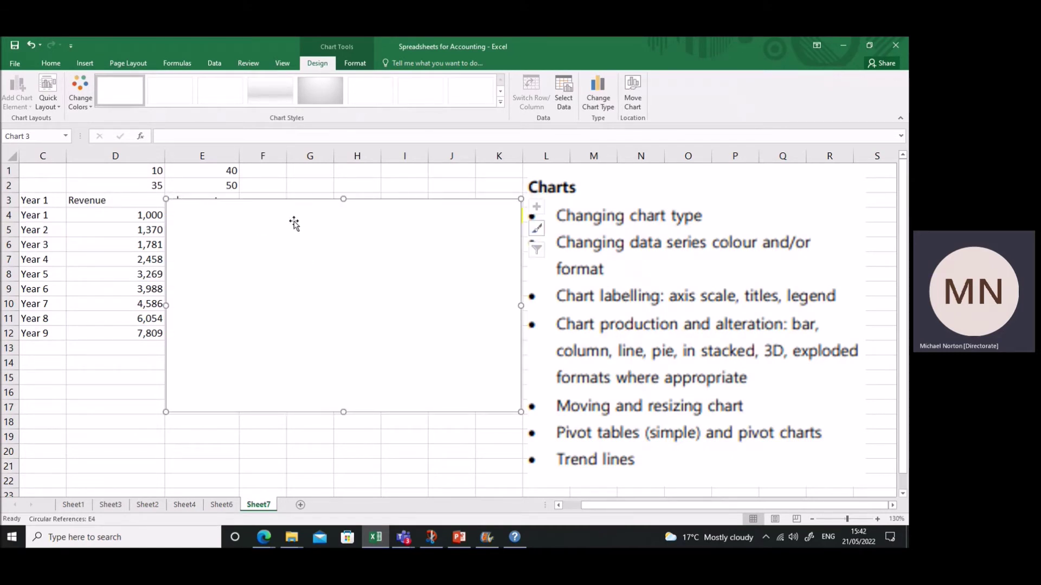
Add a new data series to the empty chart, taking its name from the Revenue header in D3.
{"action": "right_click", "coordinate": [302, 274]}
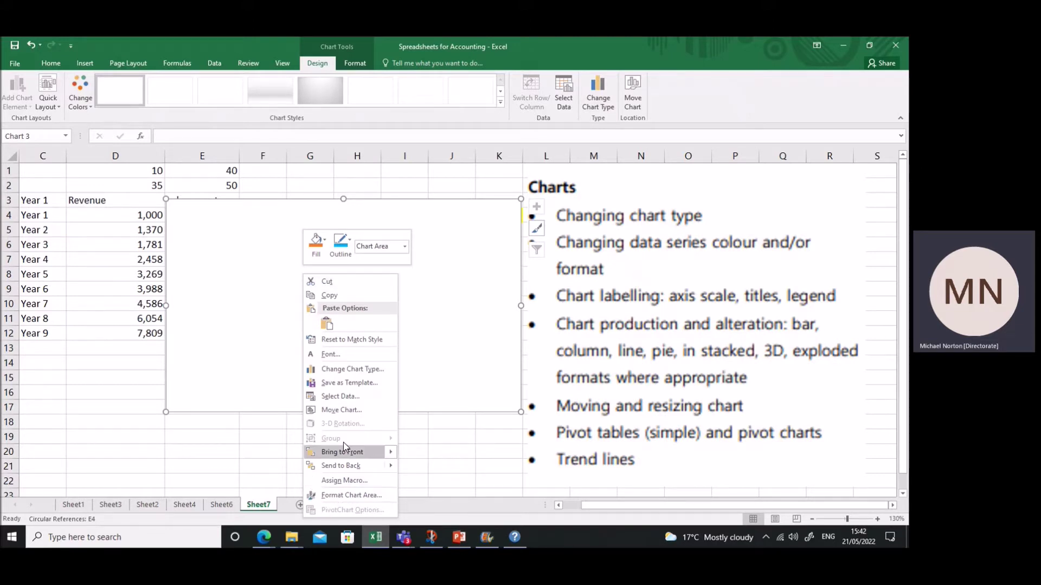
{"action": "left_click", "coordinate": [342, 396]}
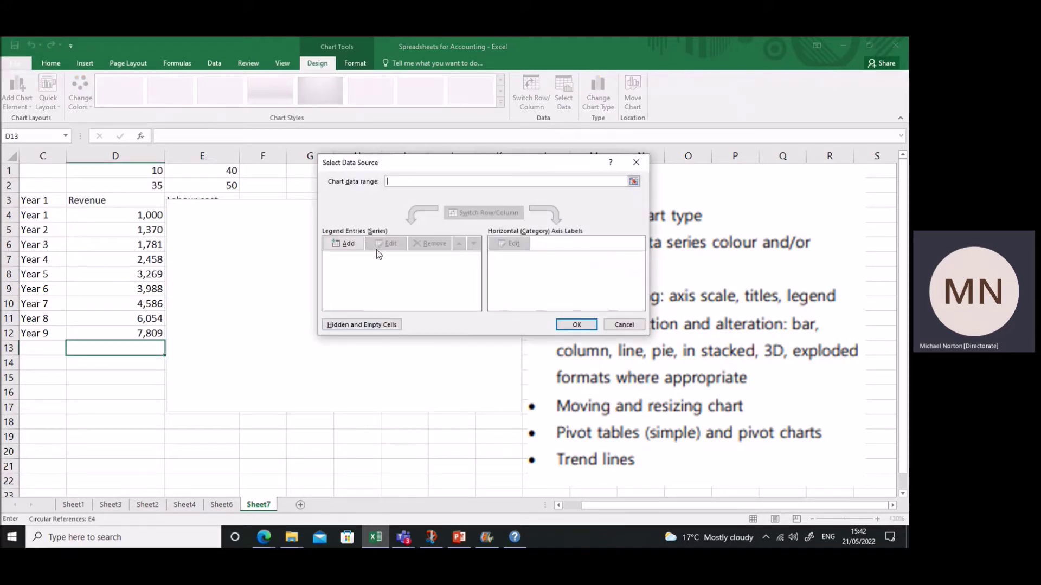
{"action": "left_click", "coordinate": [351, 246]}
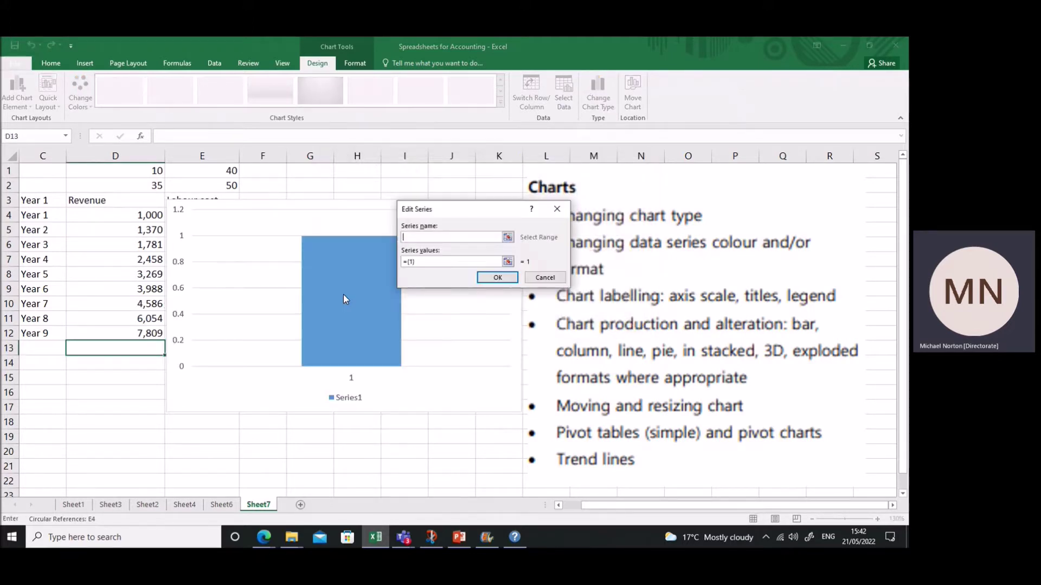
{"action": "left_click", "coordinate": [507, 238]}
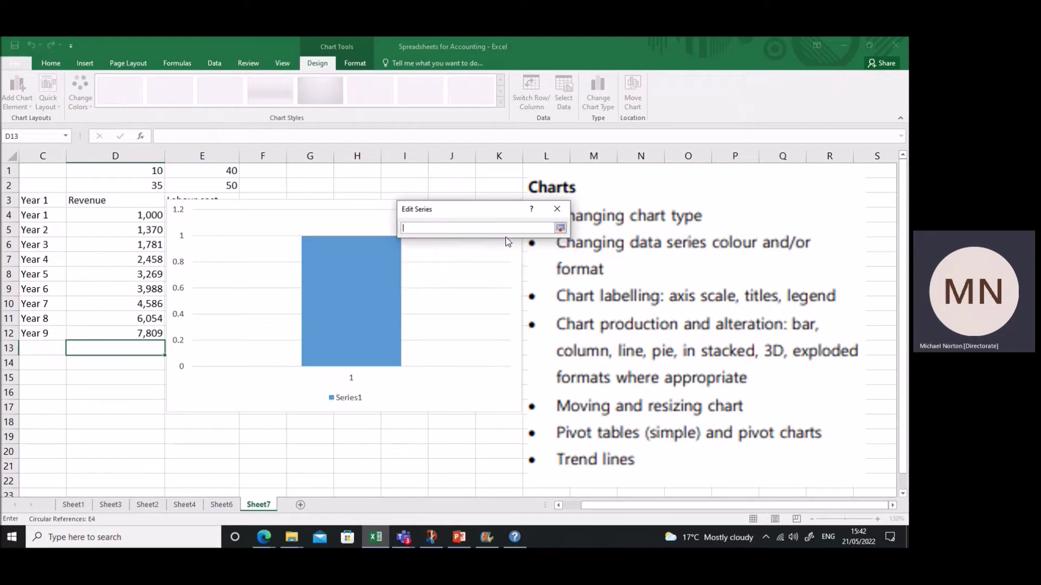
{"action": "left_click", "coordinate": [123, 204]}
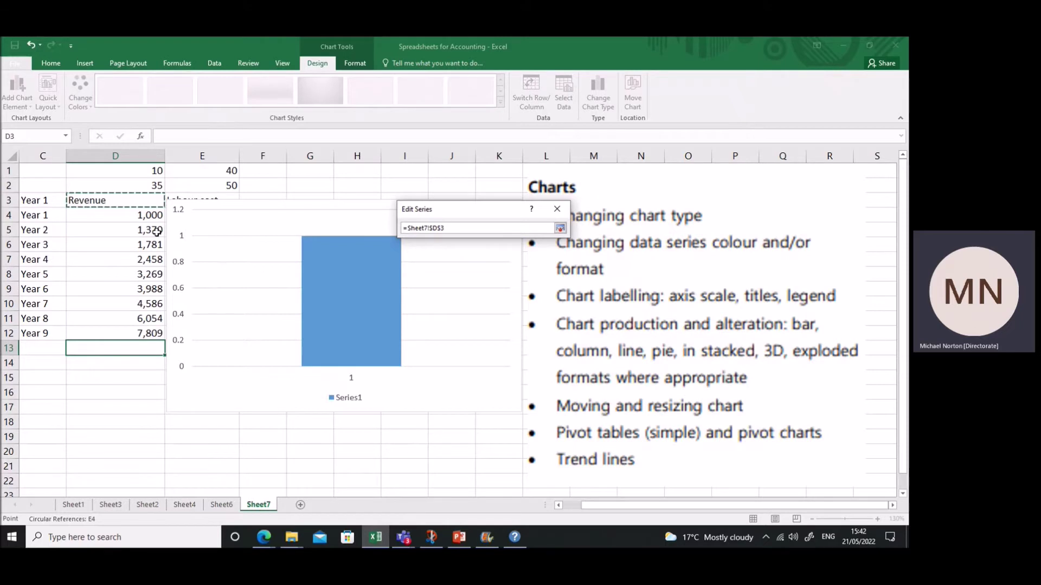
{"action": "key", "text": "Return"}
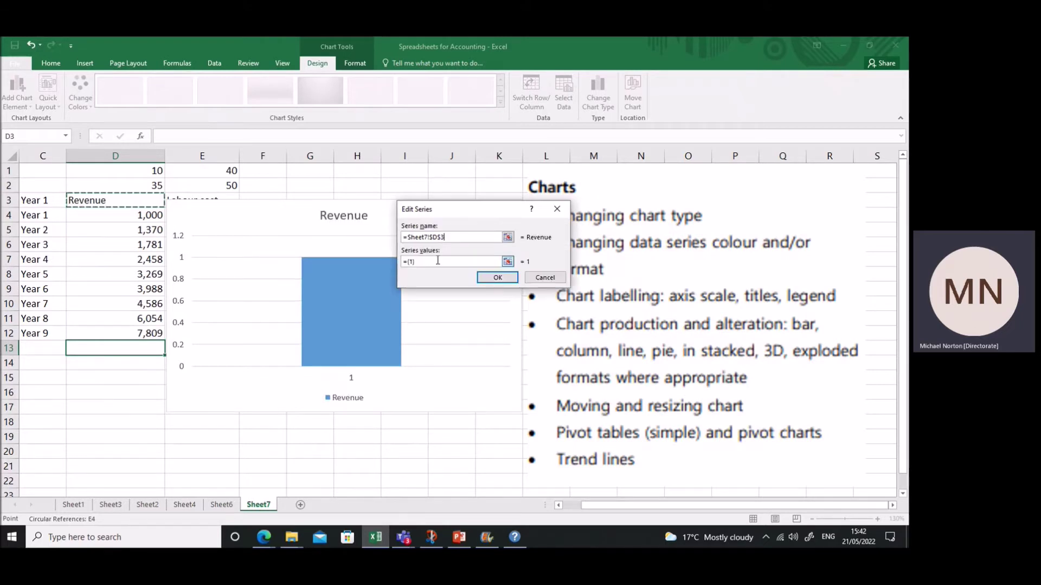
Set the Revenue series values to the range D4:D12.
{"action": "left_click", "coordinate": [508, 261]}
{"action": "left_click_drag", "start_coordinate": [133, 216], "coordinate": [109, 330]}
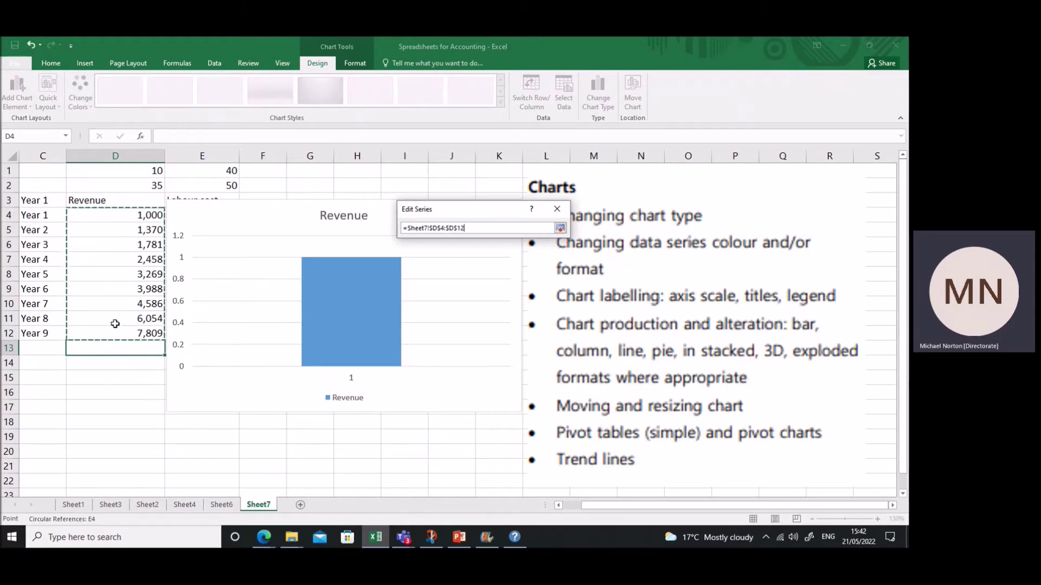
{"action": "key", "text": "Return"}
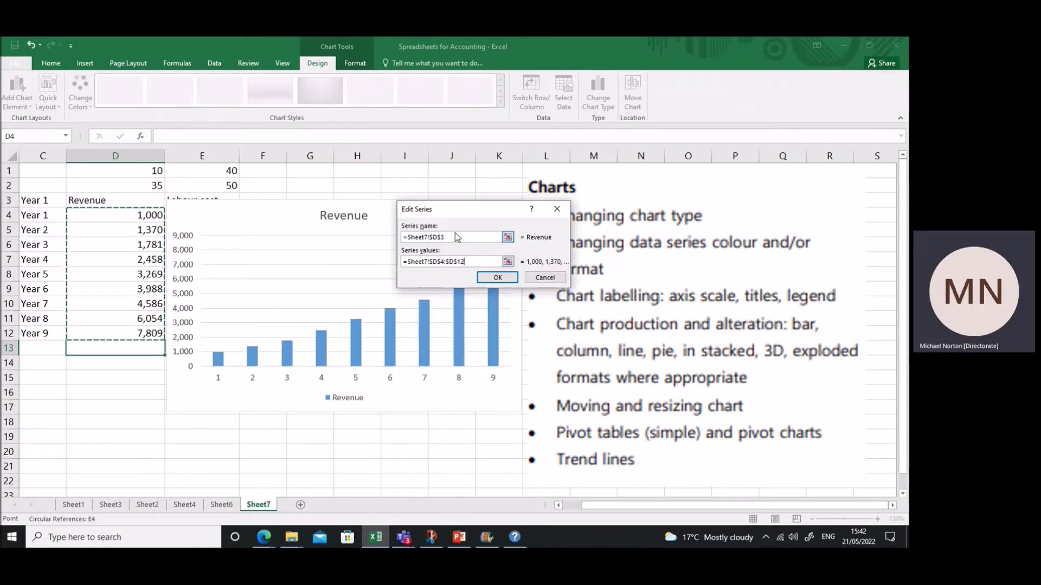
{"action": "left_click", "coordinate": [497, 278]}
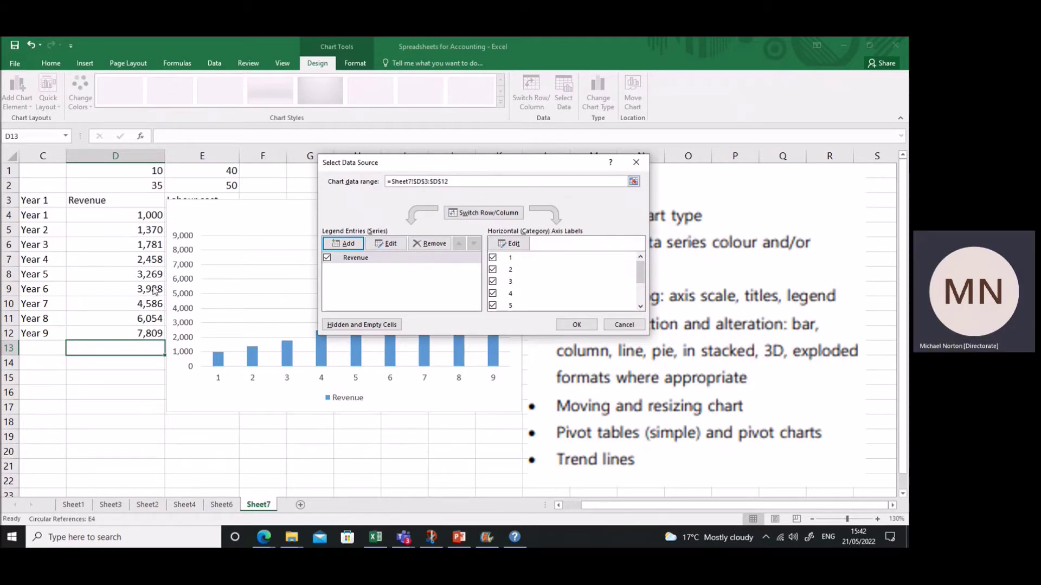
Add a second series named from the Labour cost header in E3 and move the chart clear of column E.
{"action": "left_click", "coordinate": [346, 245]}
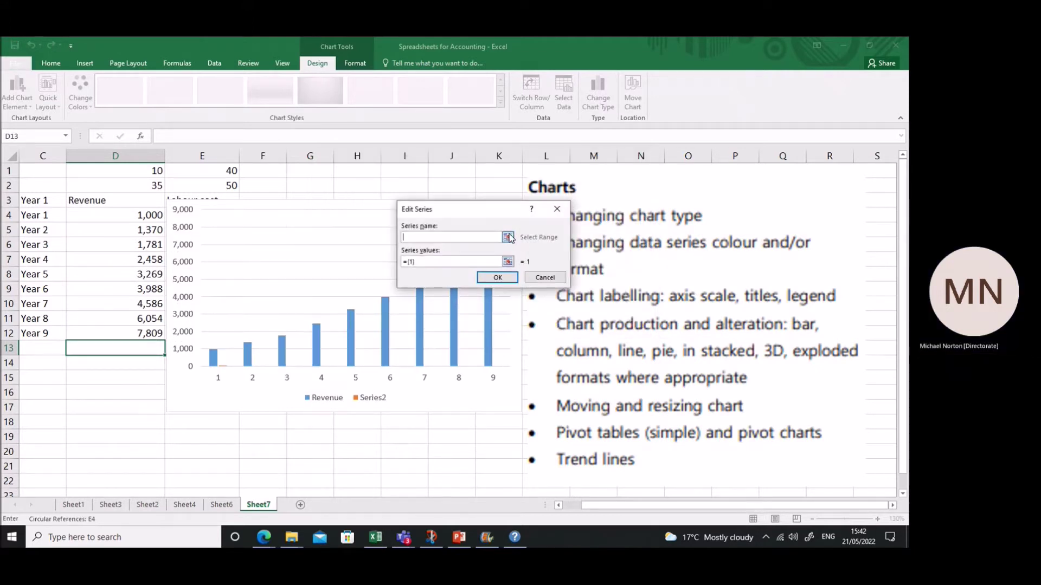
{"action": "left_click", "coordinate": [231, 199]}
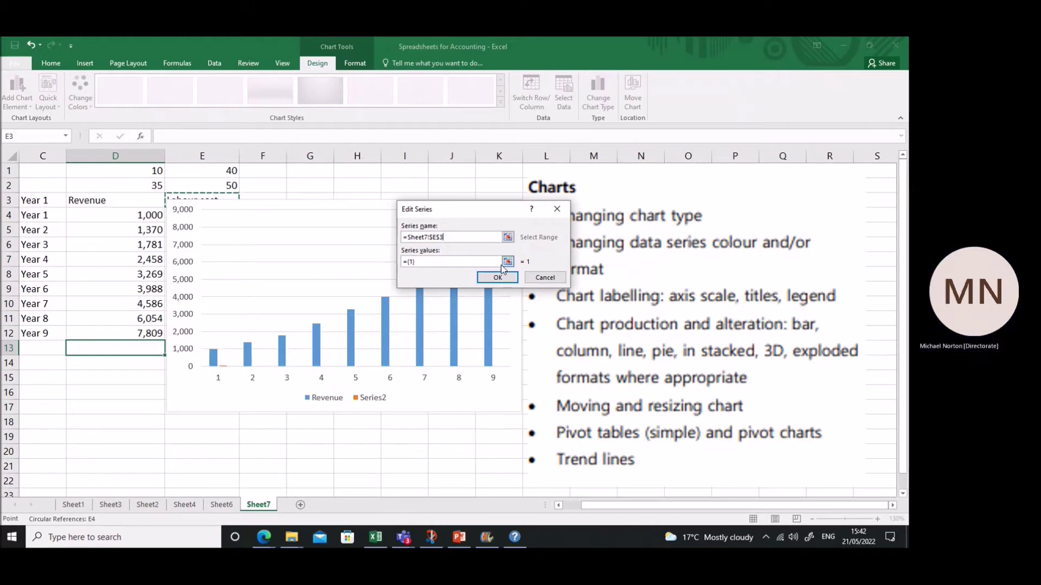
{"action": "left_click", "coordinate": [494, 280]}
{"action": "left_click", "coordinate": [585, 324]}
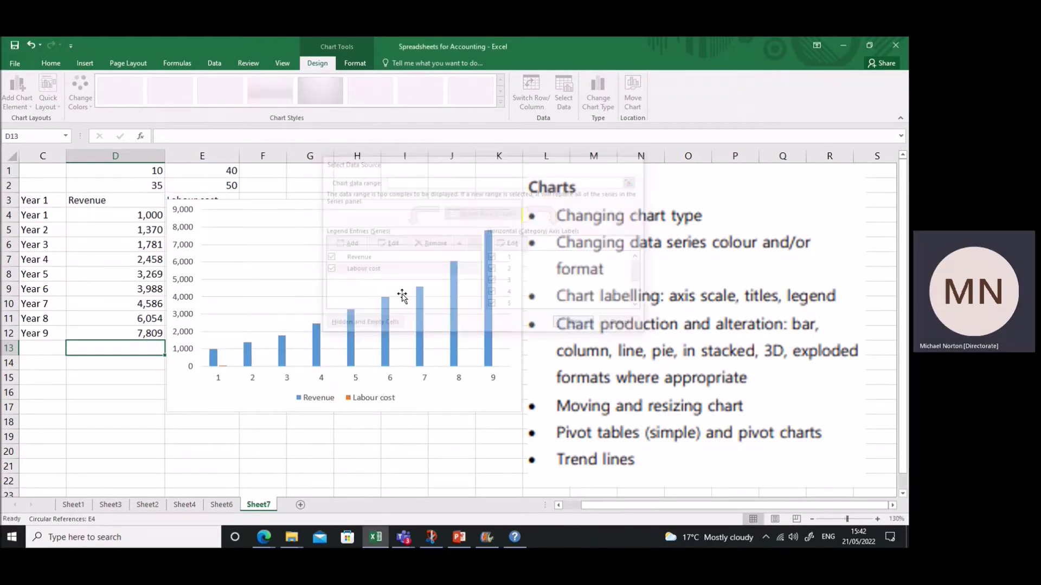
{"action": "left_click_drag", "start_coordinate": [299, 205], "coordinate": [380, 205]}
Edit the chart's Labour cost series so that its values come from E4:E12.
{"action": "right_click", "coordinate": [482, 239]}
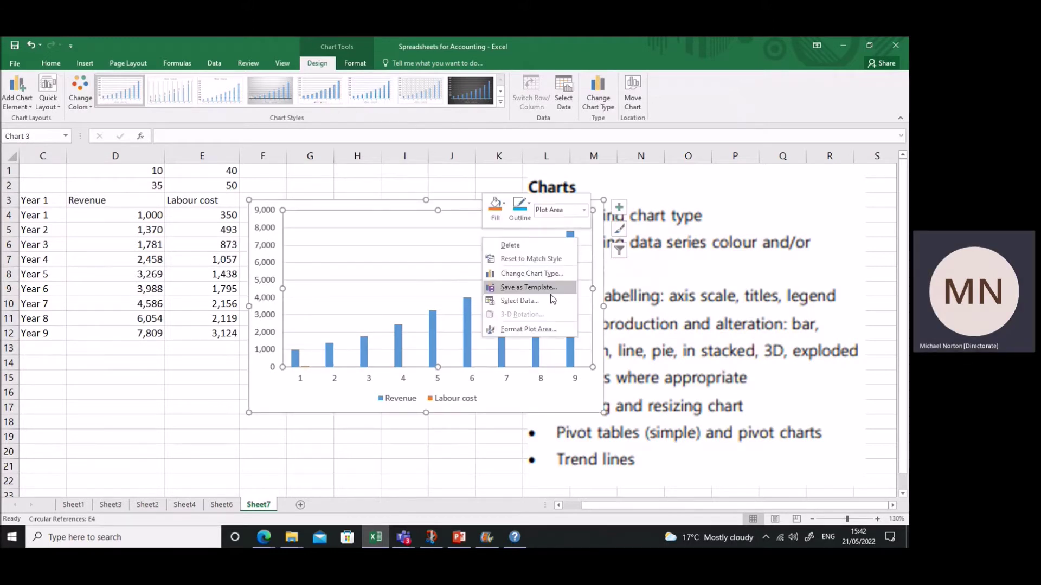
{"action": "left_click", "coordinate": [547, 301]}
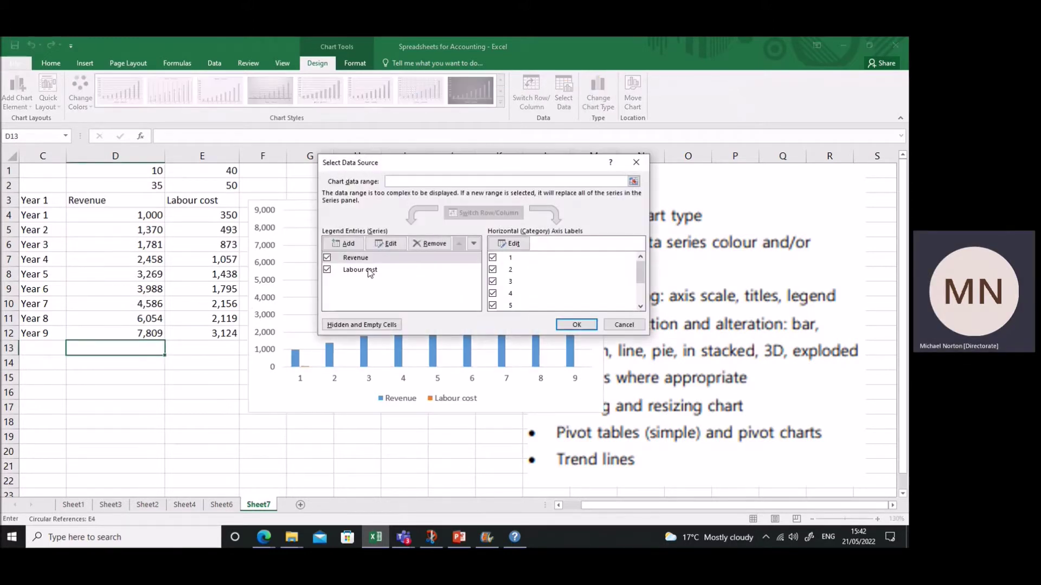
{"action": "left_click", "coordinate": [407, 270]}
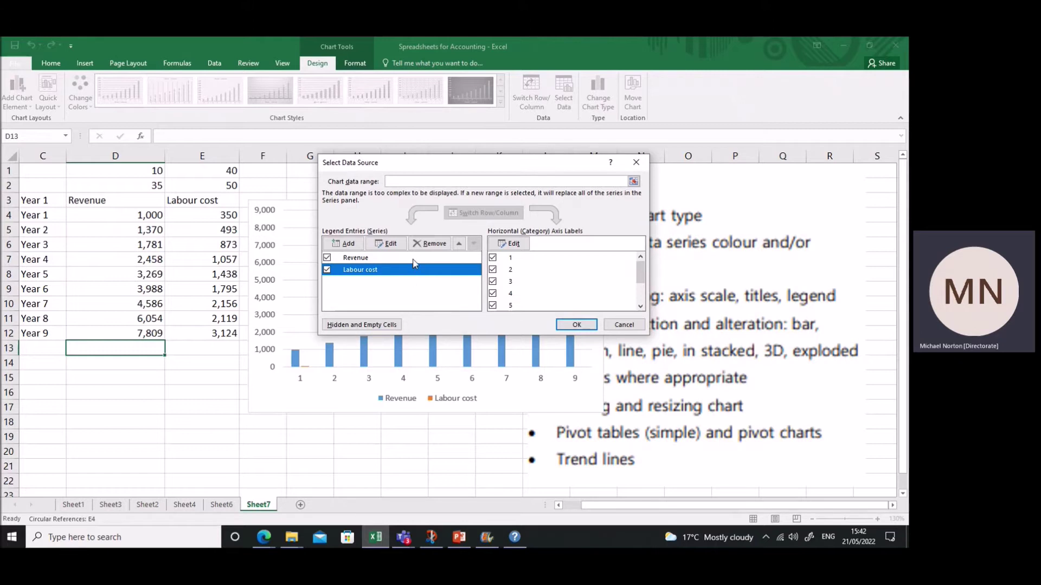
{"action": "left_click", "coordinate": [388, 244]}
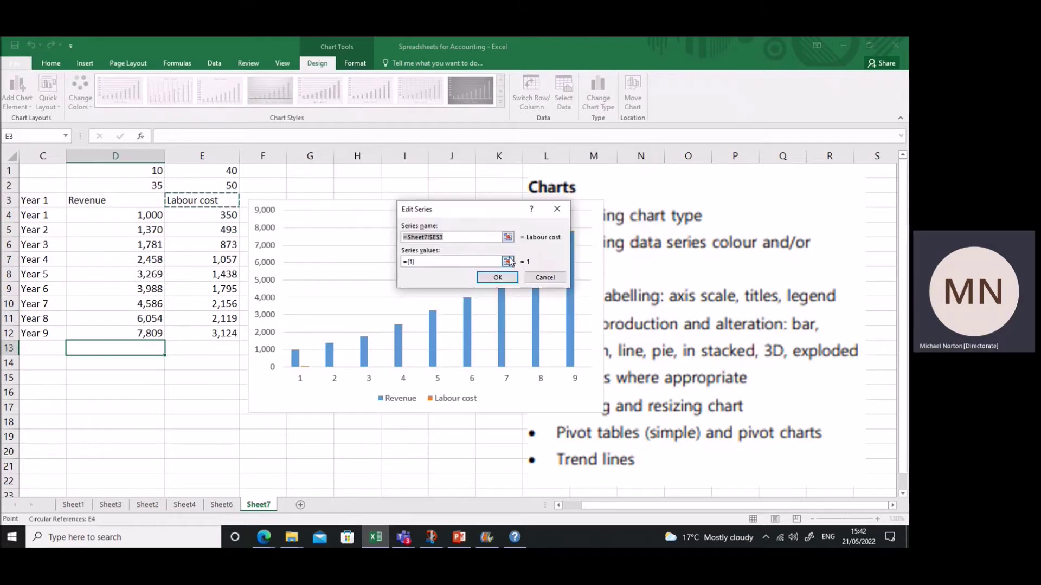
{"action": "left_click", "coordinate": [508, 261]}
{"action": "left_click_drag", "start_coordinate": [210, 215], "coordinate": [203, 328]}
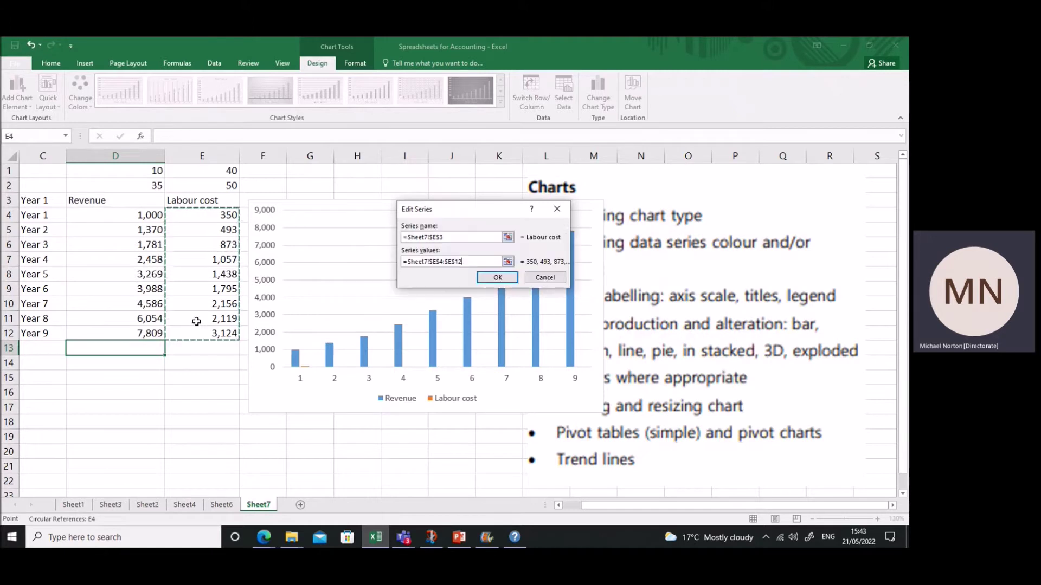
{"action": "left_click", "coordinate": [491, 275]}
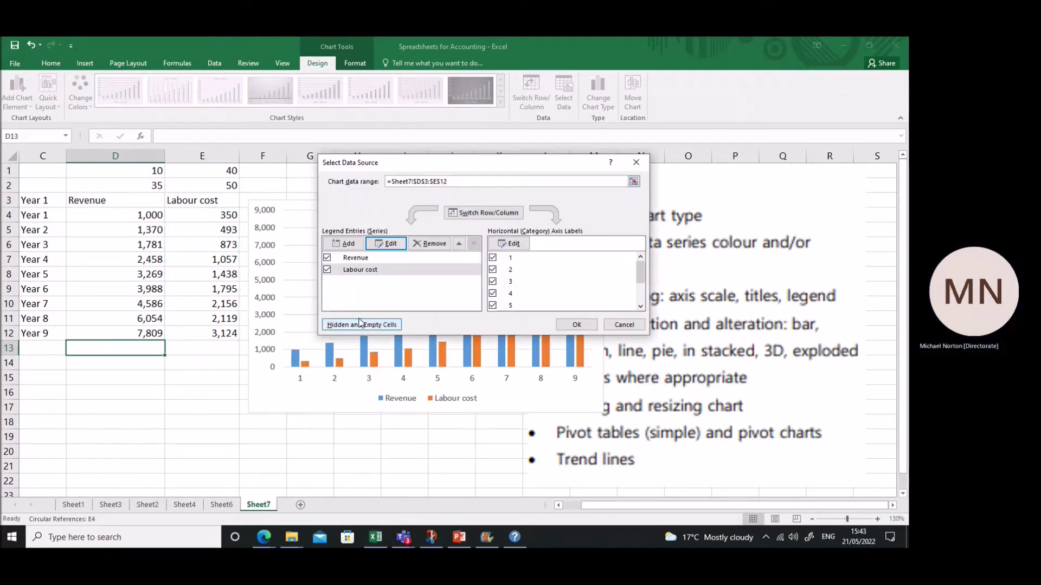
Remove the Labour cost series and add a new one with the literal text "Labour Cost" as its name.
{"action": "left_click", "coordinate": [431, 244]}
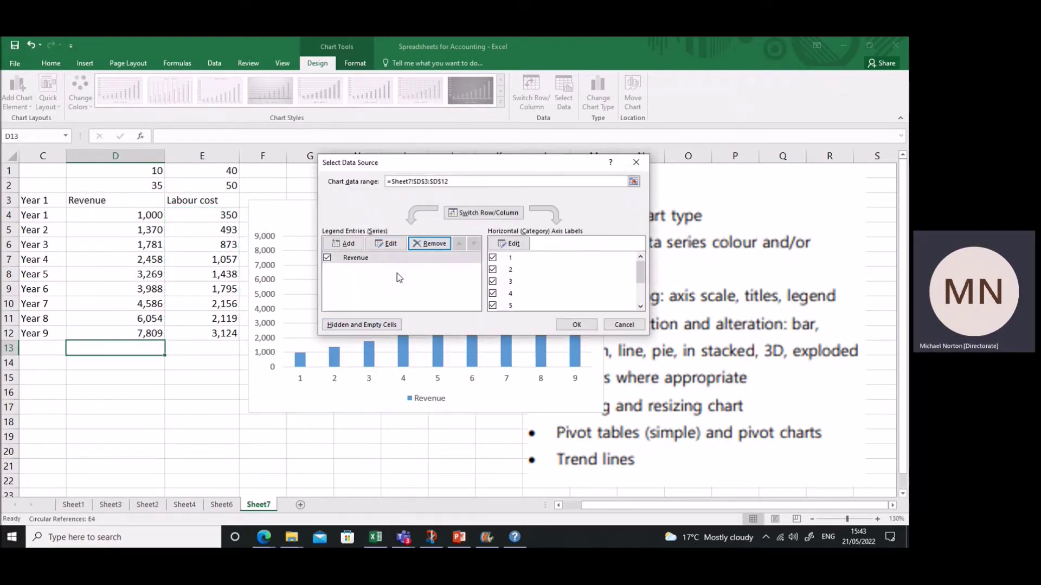
{"action": "left_click", "coordinate": [345, 243]}
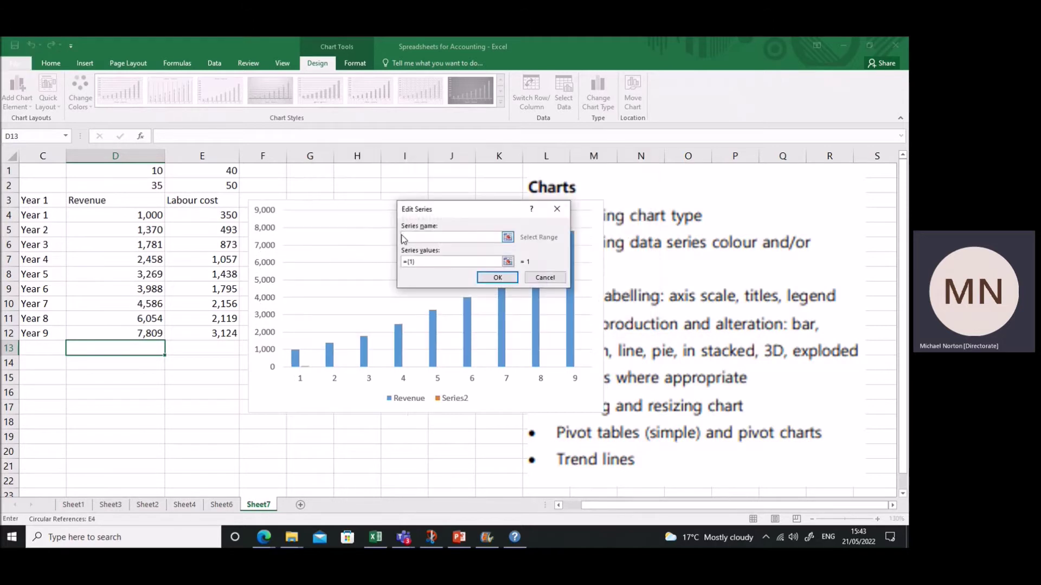
{"action": "left_click", "coordinate": [508, 236]}
{"action": "left_click", "coordinate": [201, 206]}
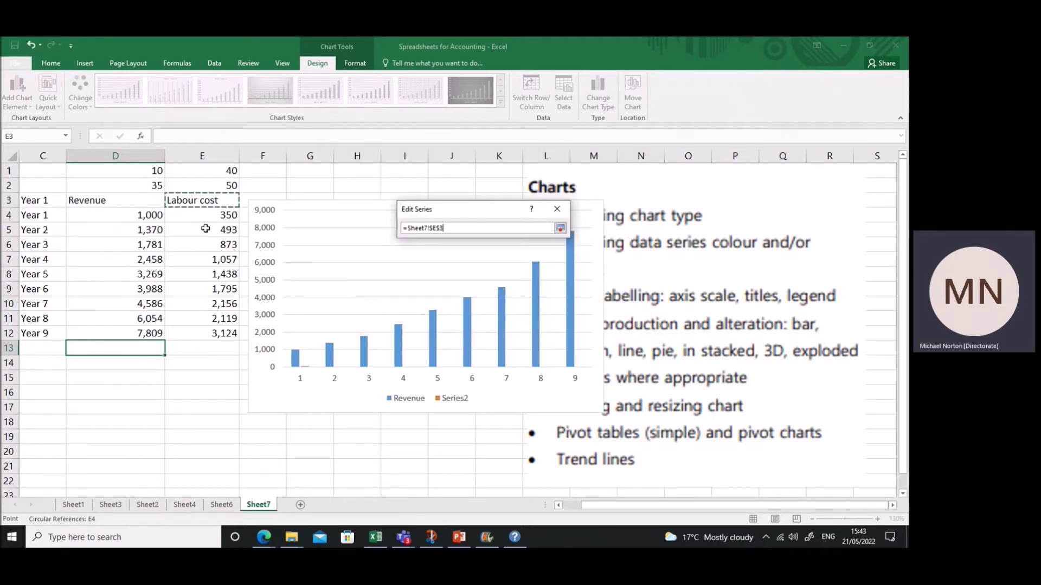
{"action": "key", "text": "BackSpace"}
{"action": "key", "text": "BackSpace"}
{"action": "key", "text": "BackSpace"}
{"action": "key", "text": "BackSpace"}
{"action": "key", "text": "BackSpace"}
{"action": "key", "text": "BackSpace"}
{"action": "key", "text": "BackSpace"}
{"action": "key", "text": "BackSpace"}
{"action": "type", "text": "Labour Cost"}
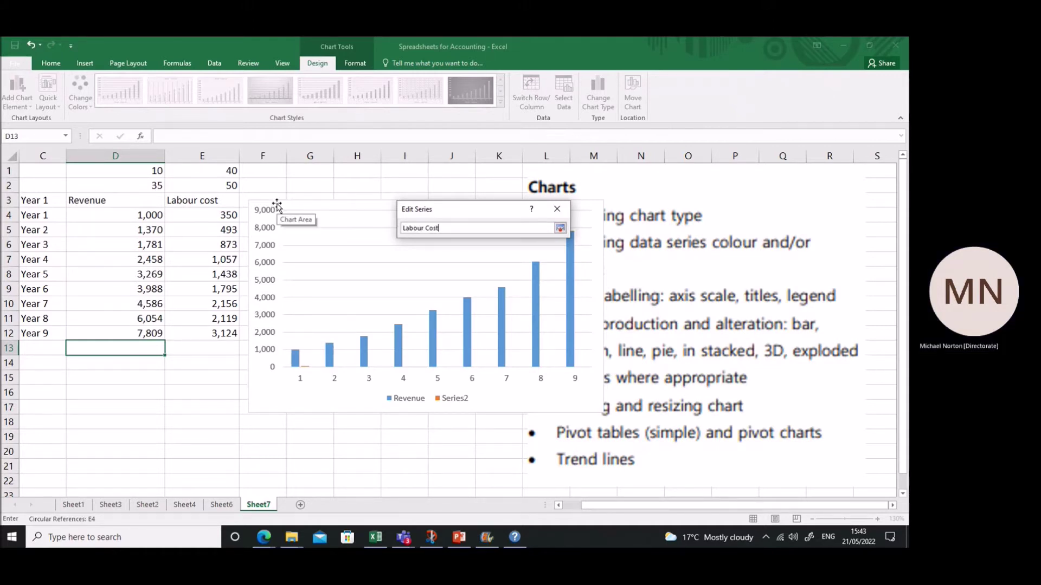
{"action": "key", "text": "Return"}
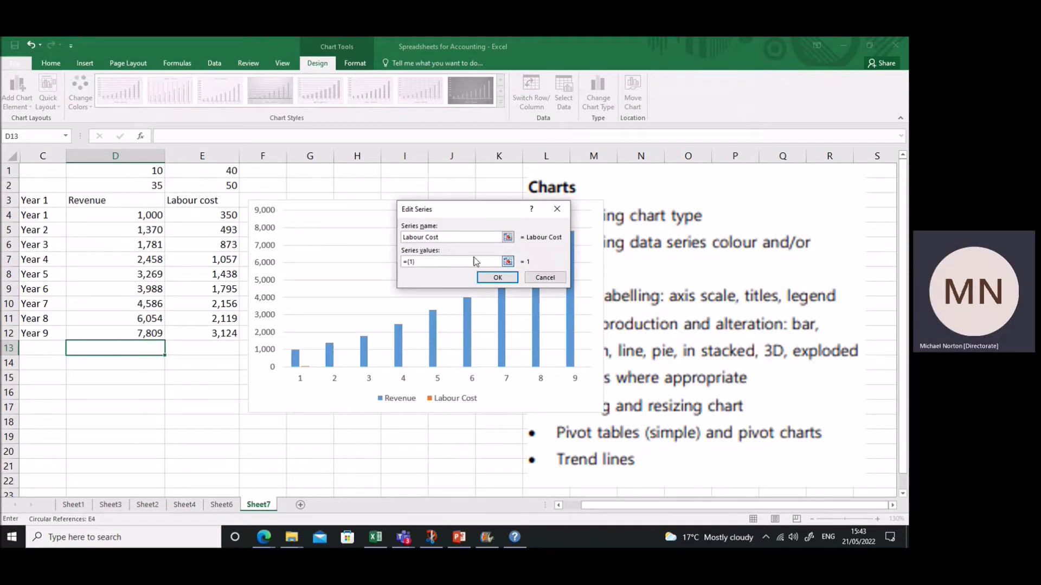
Set the new Labour Cost series values to E4:E12 and accept the series.
{"action": "left_click", "coordinate": [507, 262]}
{"action": "left_click_drag", "start_coordinate": [210, 217], "coordinate": [206, 333]}
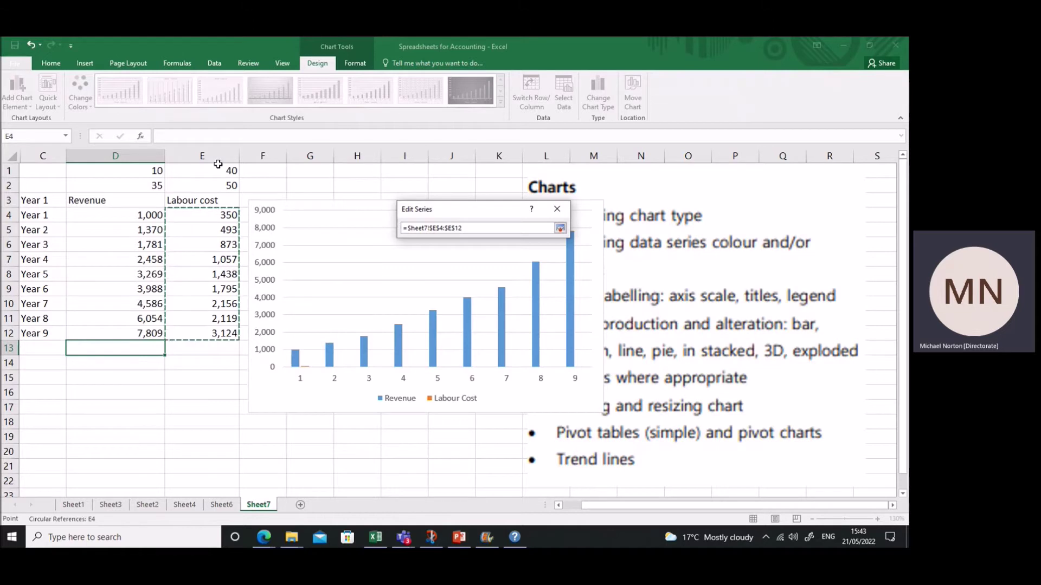
{"action": "key", "text": "Return"}
{"action": "left_click", "coordinate": [495, 278]}
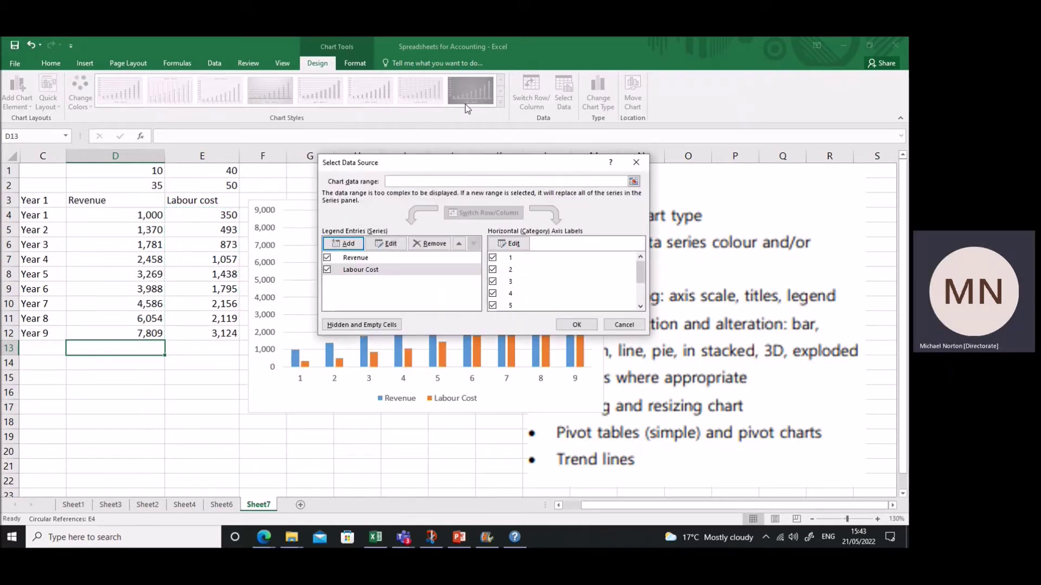
Set the chart's horizontal axis labels to C4:C12, accept the data source, and move the chart clear of the Charts topic list.
{"action": "left_click_drag", "start_coordinate": [449, 163], "coordinate": [476, 91]}
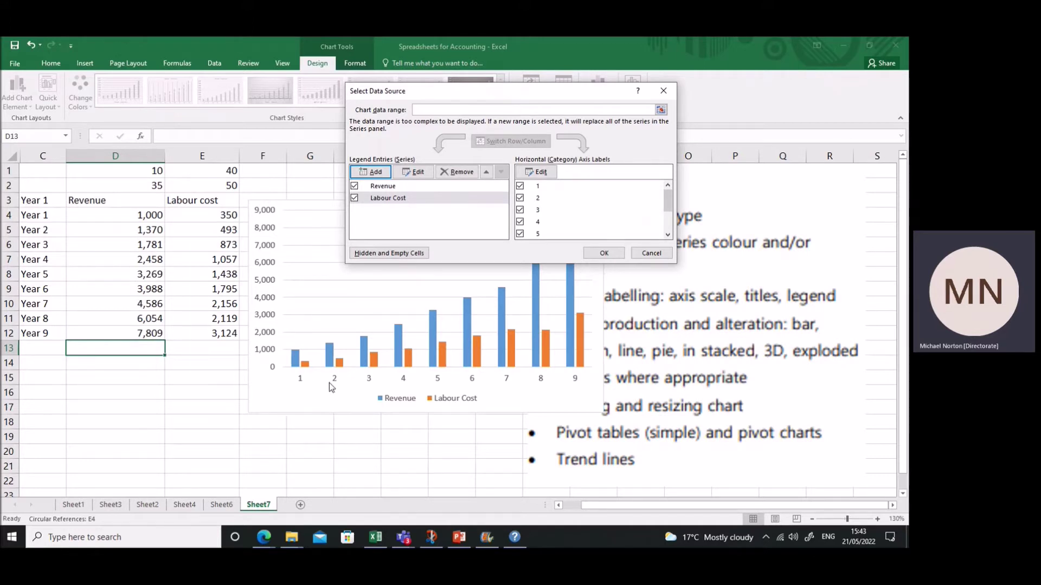
{"action": "left_click", "coordinate": [536, 172]}
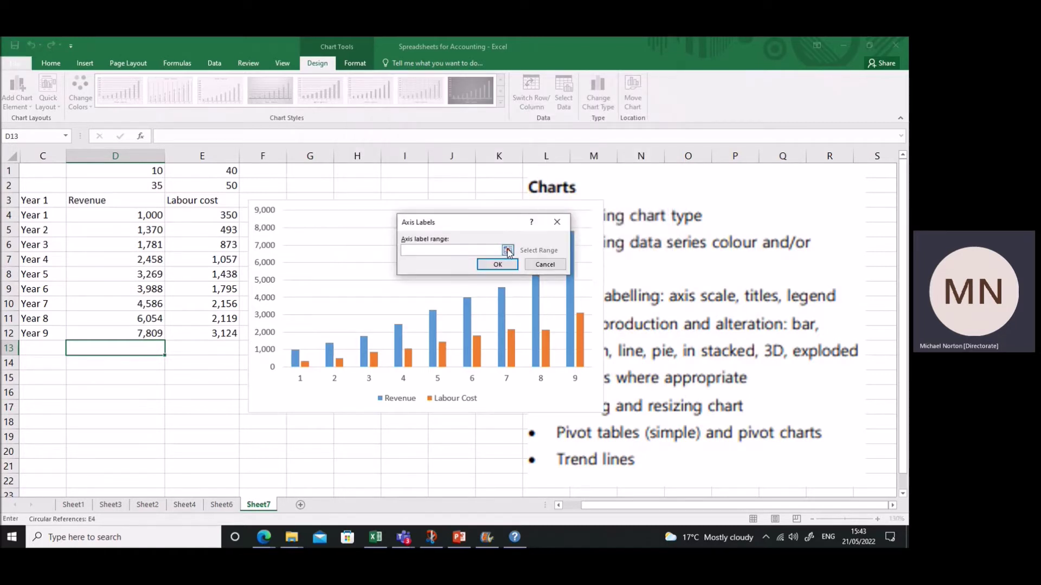
{"action": "left_click", "coordinate": [507, 251]}
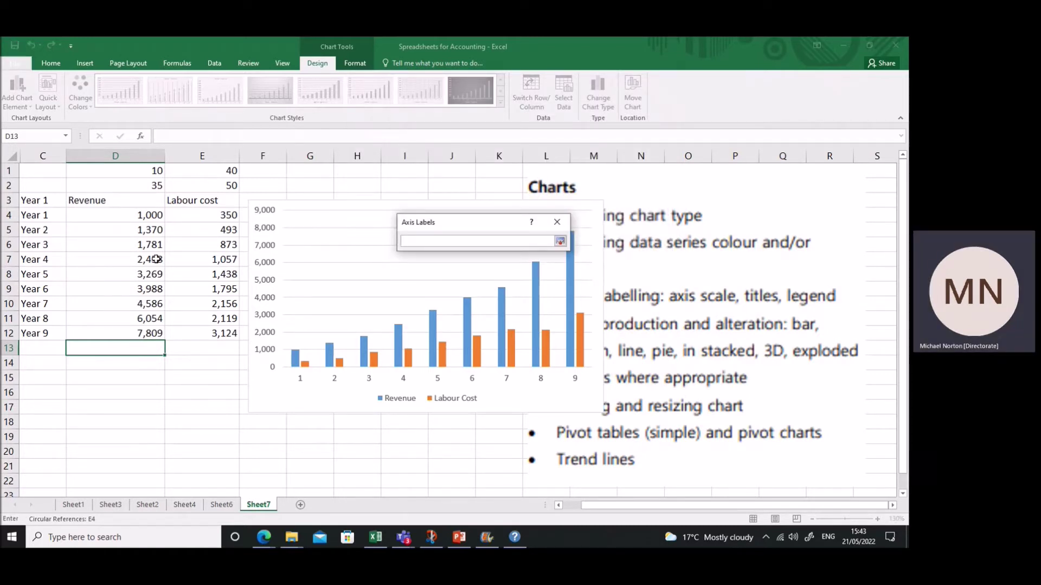
{"action": "left_click_drag", "start_coordinate": [44, 212], "coordinate": [32, 331]}
{"action": "key", "text": "Return"}
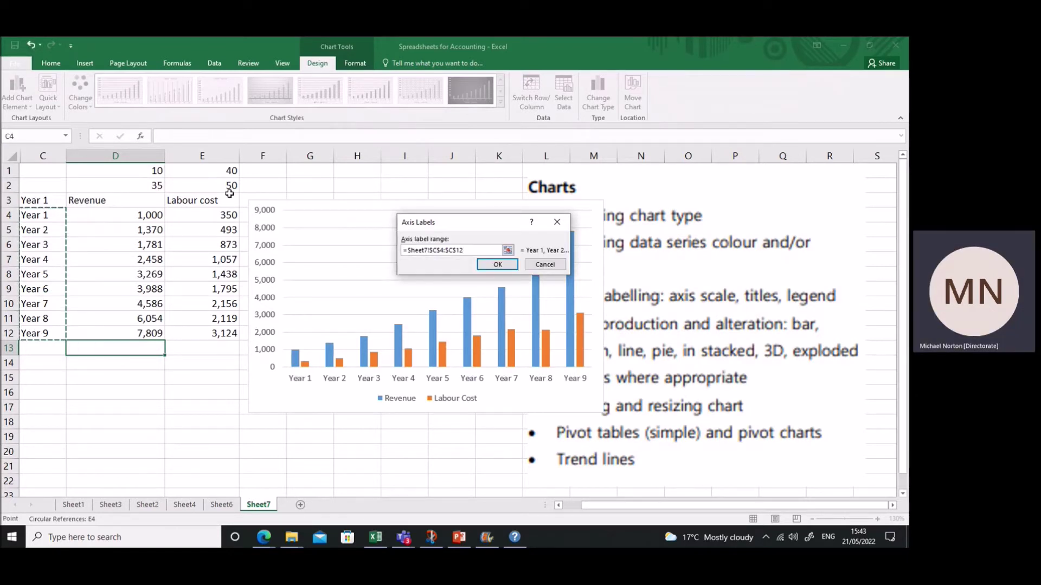
{"action": "left_click", "coordinate": [496, 264]}
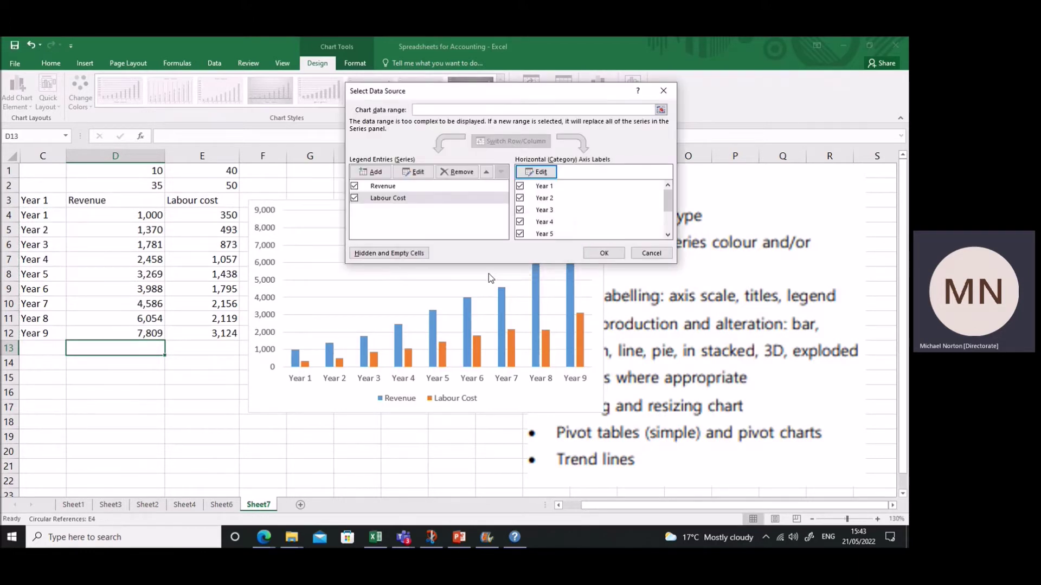
{"action": "left_click", "coordinate": [594, 252]}
{"action": "left_click_drag", "start_coordinate": [457, 205], "coordinate": [333, 191]}
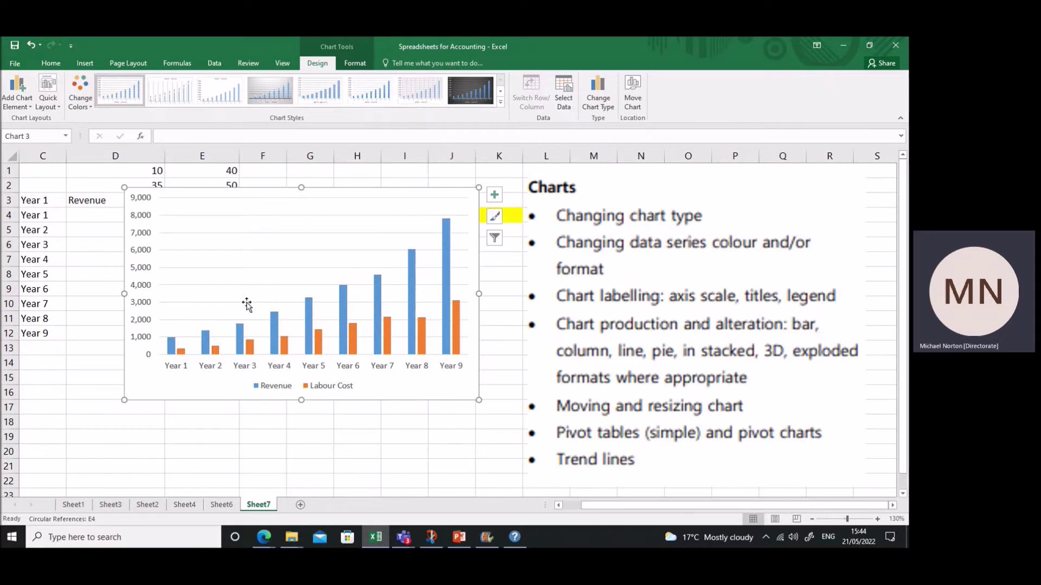
Preview the Bar, Area and Stock chart types and change the chart to a basic Line chart.
{"action": "left_click", "coordinate": [295, 244]}
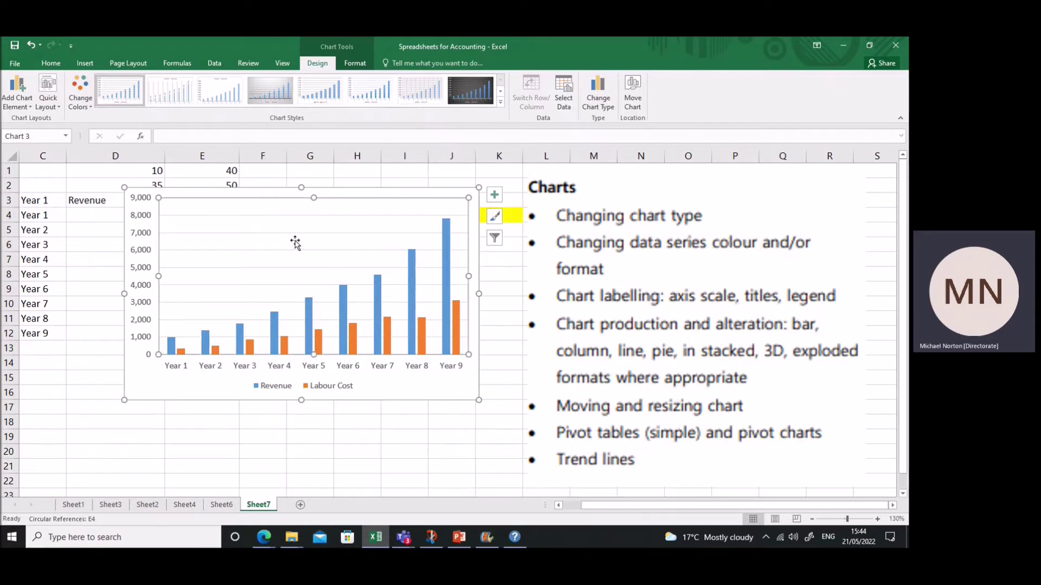
{"action": "right_click", "coordinate": [295, 244]}
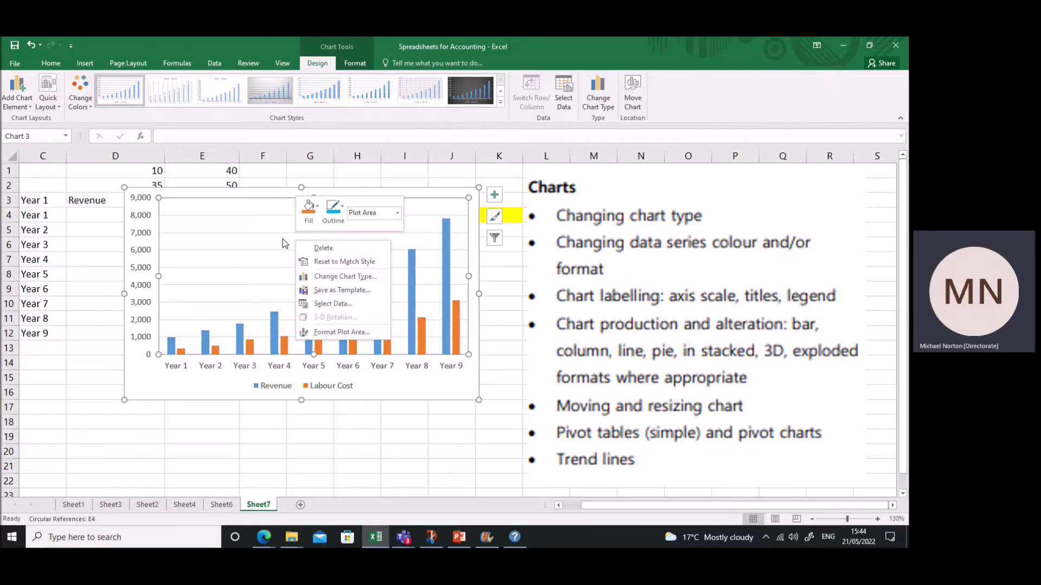
{"action": "left_click", "coordinate": [337, 278]}
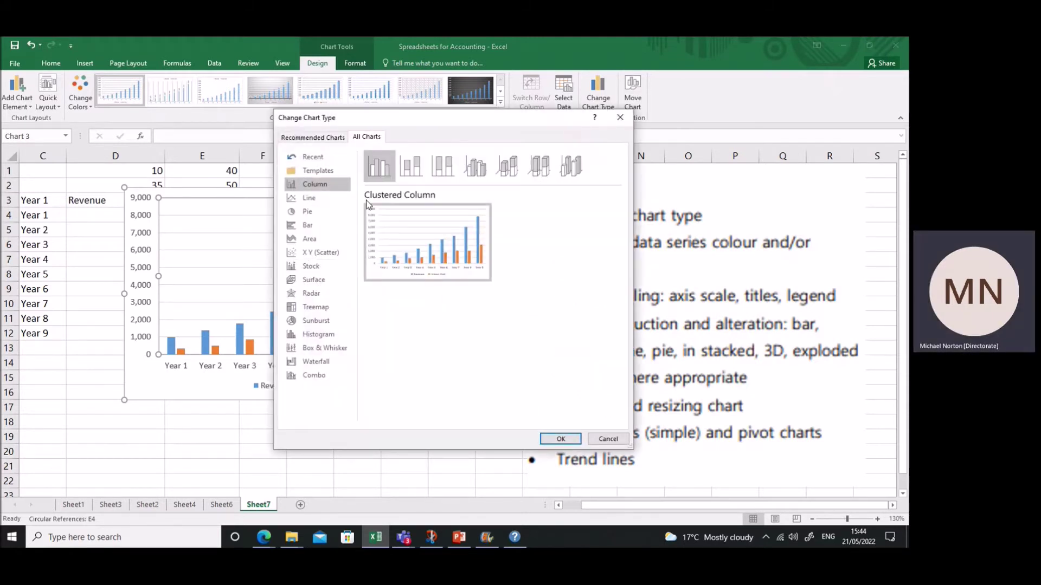
{"action": "left_click", "coordinate": [318, 201]}
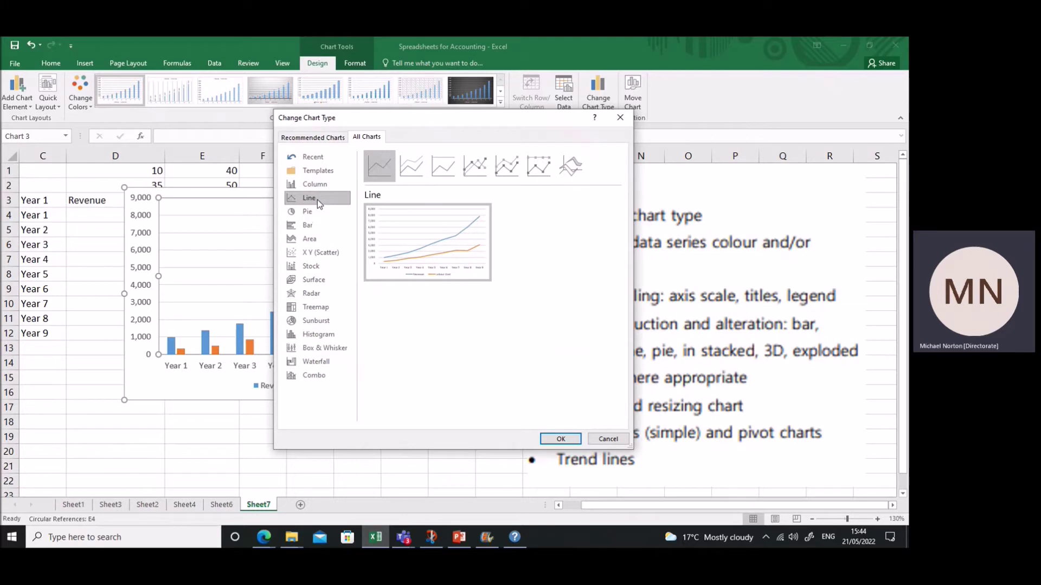
{"action": "left_click", "coordinate": [313, 226]}
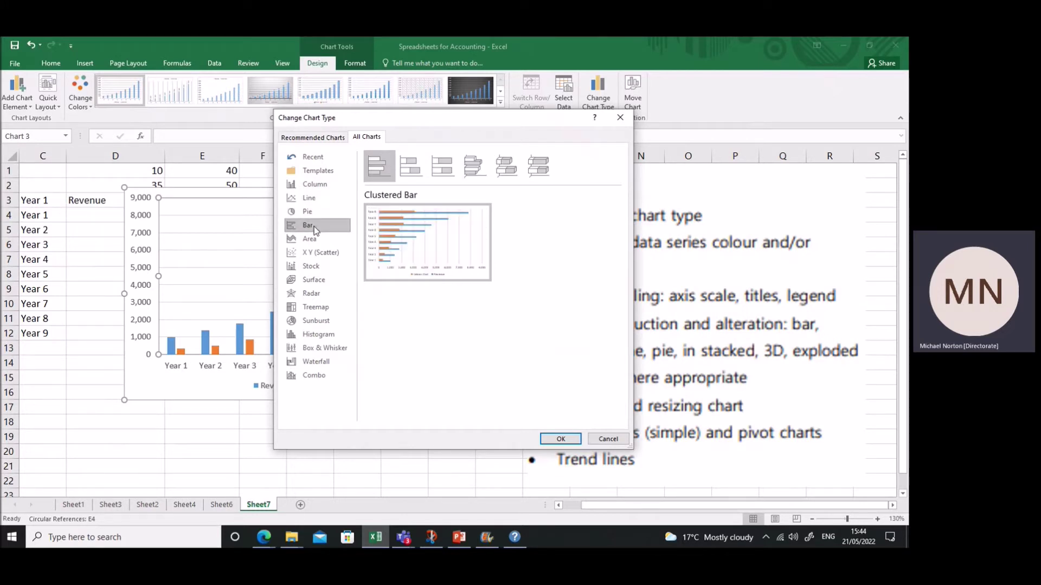
{"action": "left_click", "coordinate": [315, 239]}
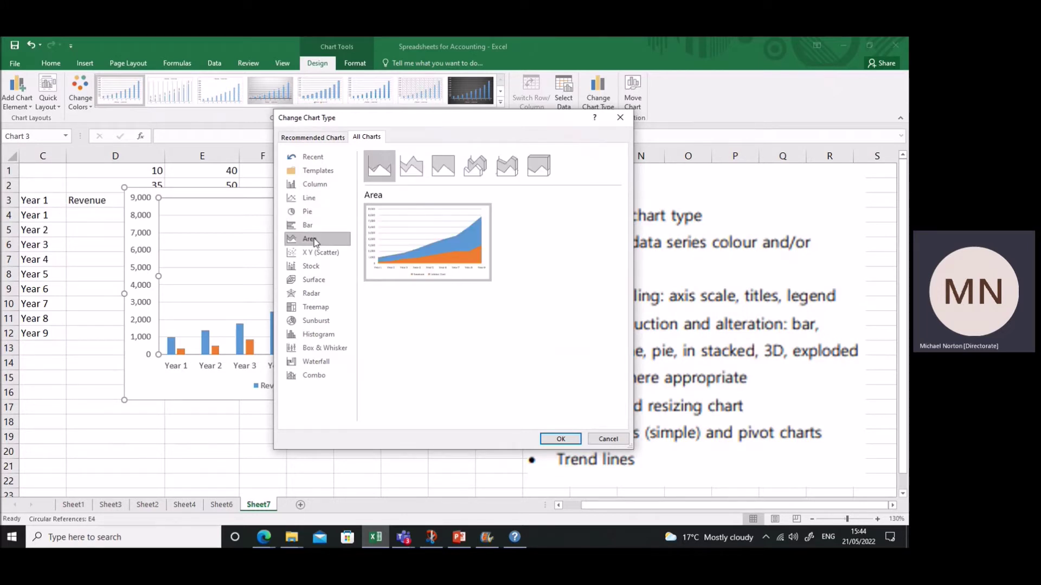
{"action": "left_click", "coordinate": [317, 264]}
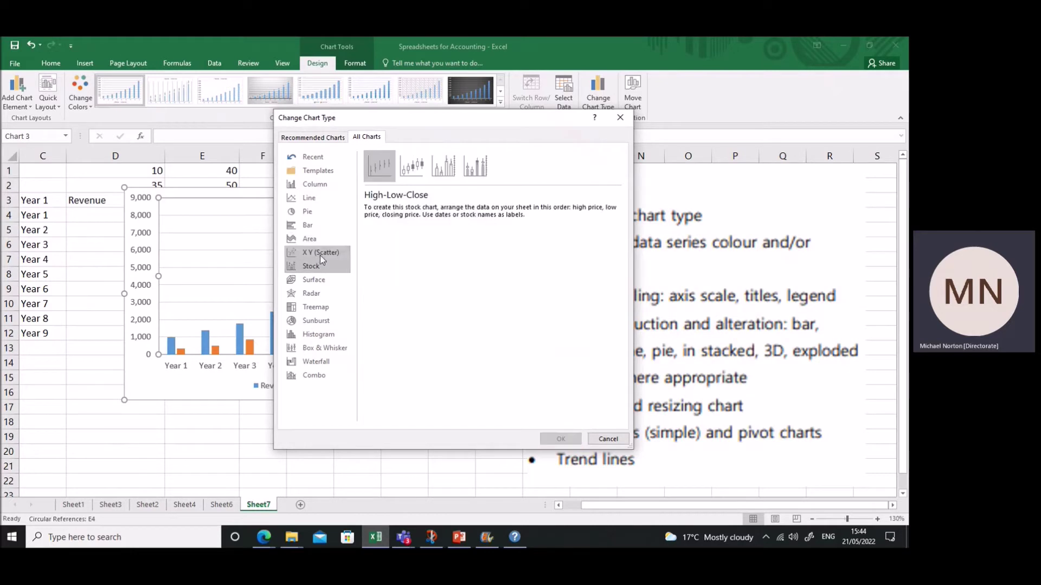
{"action": "left_click", "coordinate": [411, 166]}
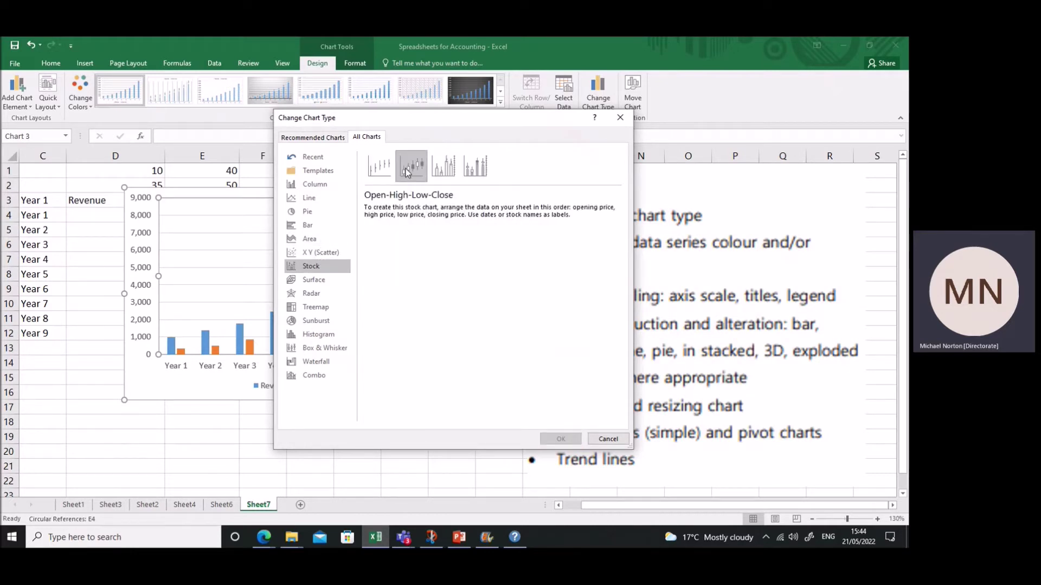
{"action": "left_click", "coordinate": [312, 237]}
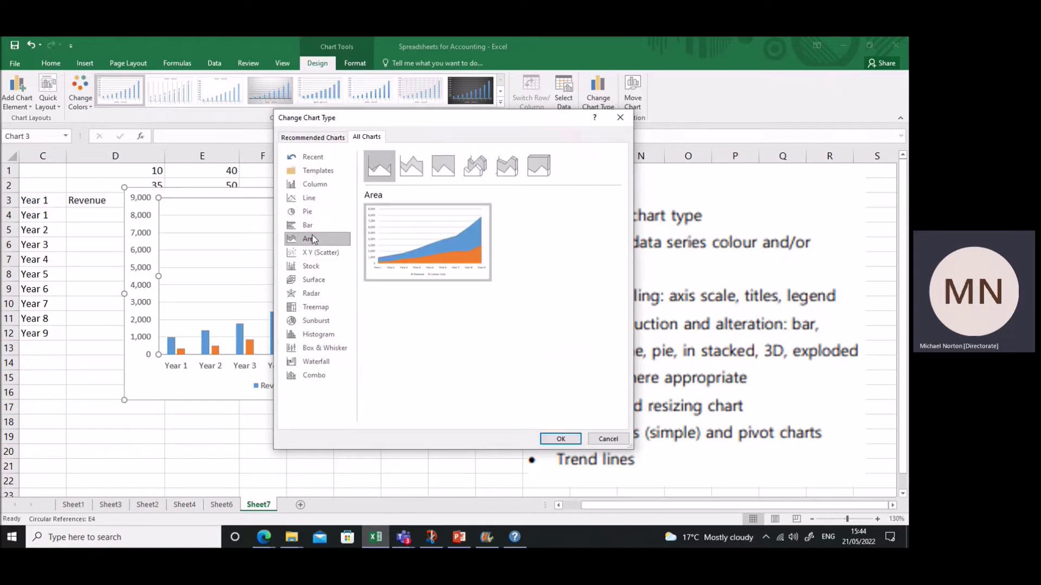
{"action": "left_click", "coordinate": [314, 198]}
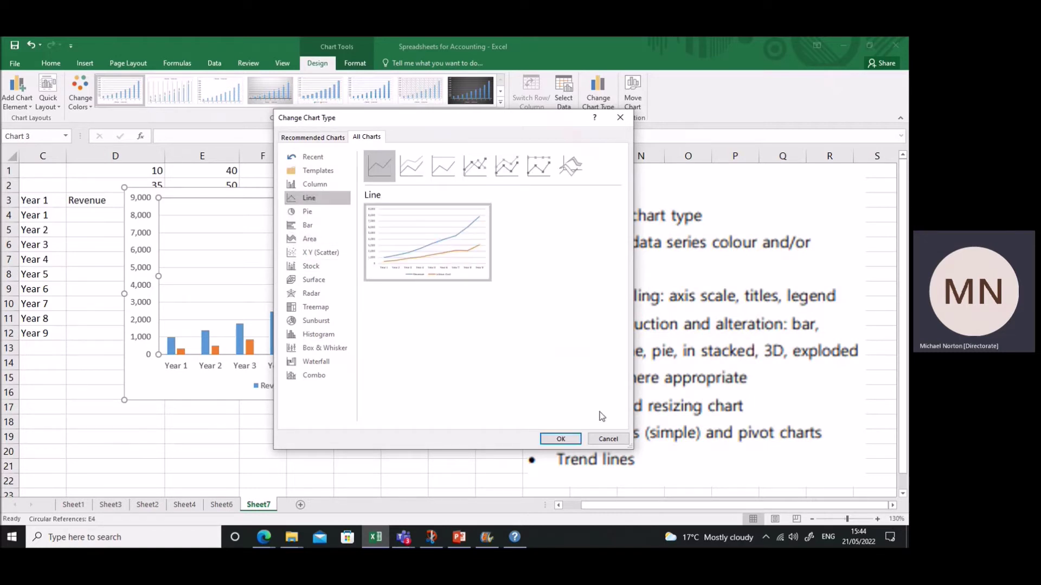
{"action": "left_click", "coordinate": [559, 440]}
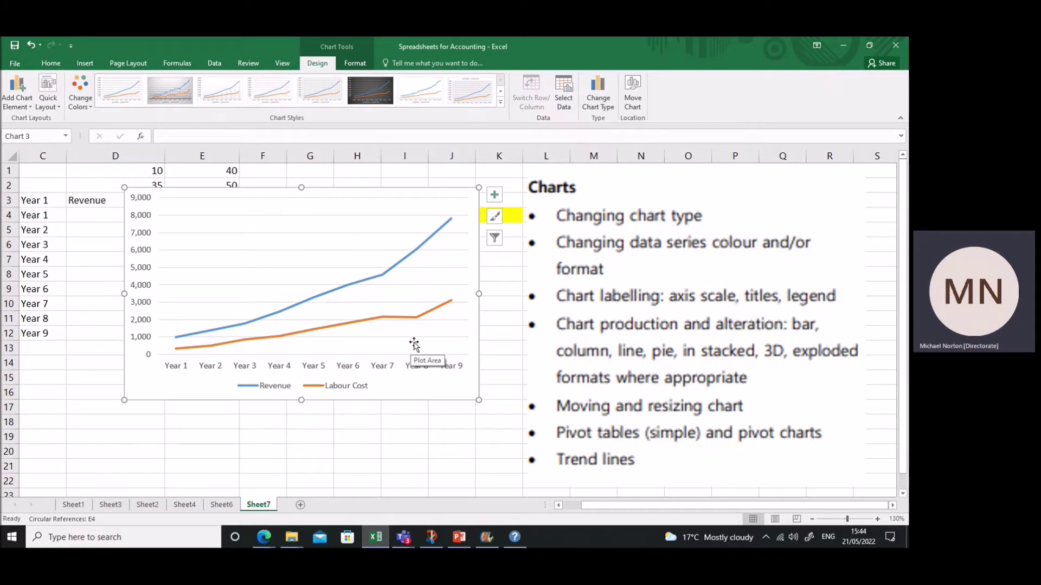
Move the yellow highlighted cell from K4 to K6, beside the data series colour topic.
{"action": "left_click", "coordinate": [512, 218]}
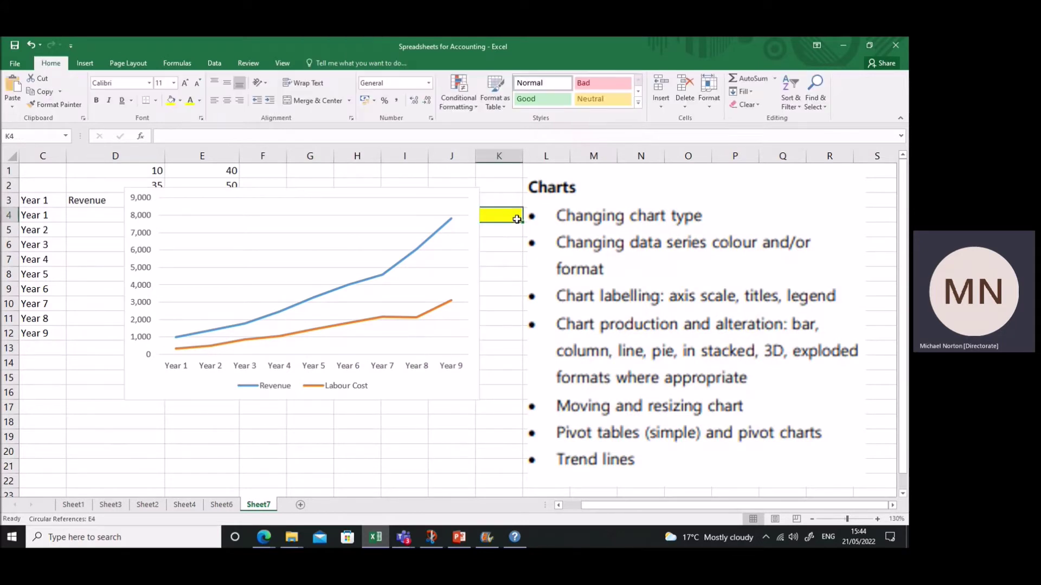
{"action": "left_click_drag", "start_coordinate": [512, 223], "coordinate": [509, 252]}
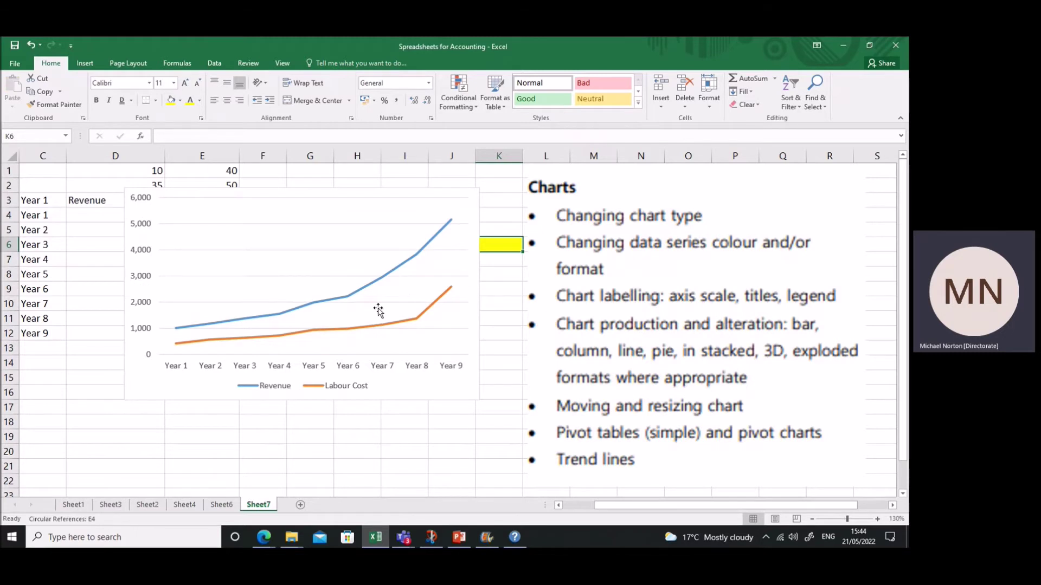
Recolour the Revenue line by setting its outline to a dark green theme colour.
{"action": "left_click", "coordinate": [348, 298]}
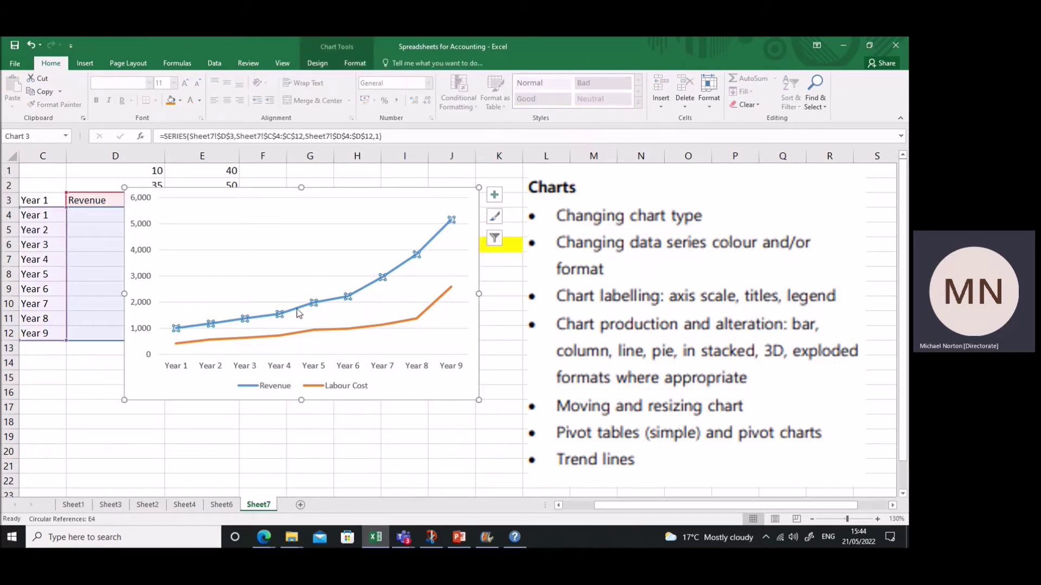
{"action": "right_click", "coordinate": [391, 273]}
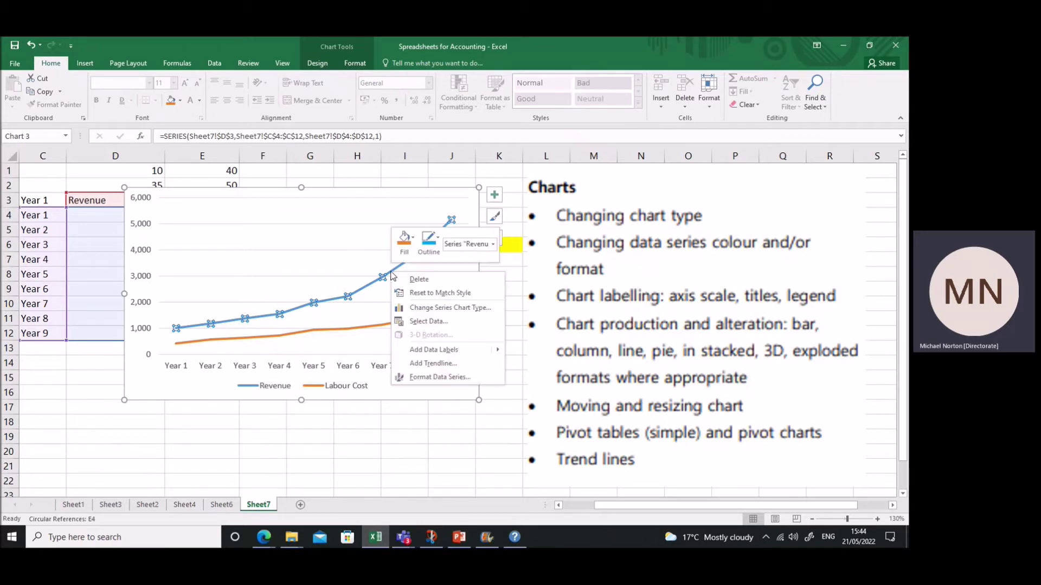
{"action": "left_click", "coordinate": [440, 239]}
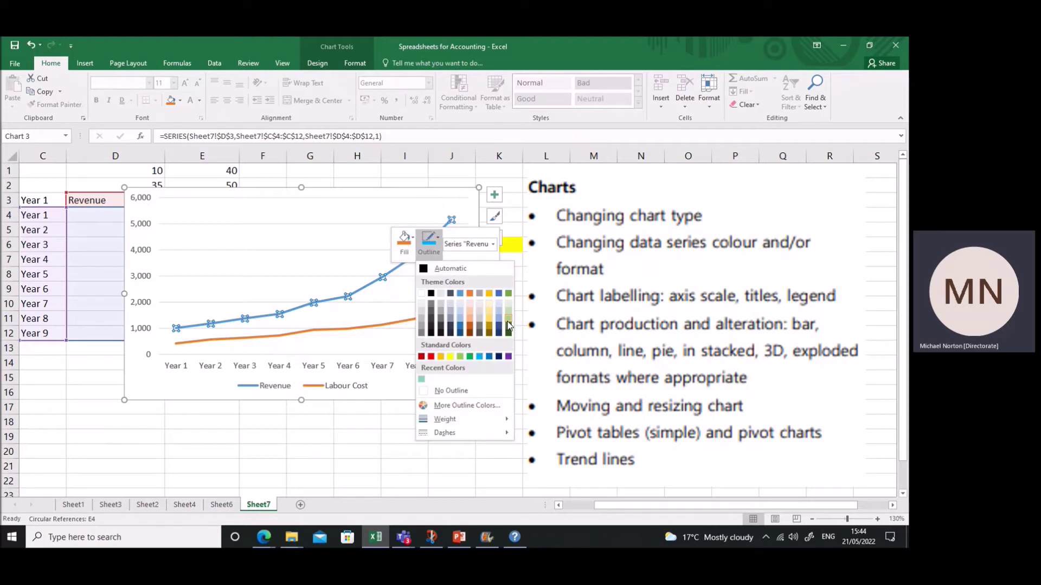
{"action": "left_click", "coordinate": [508, 326]}
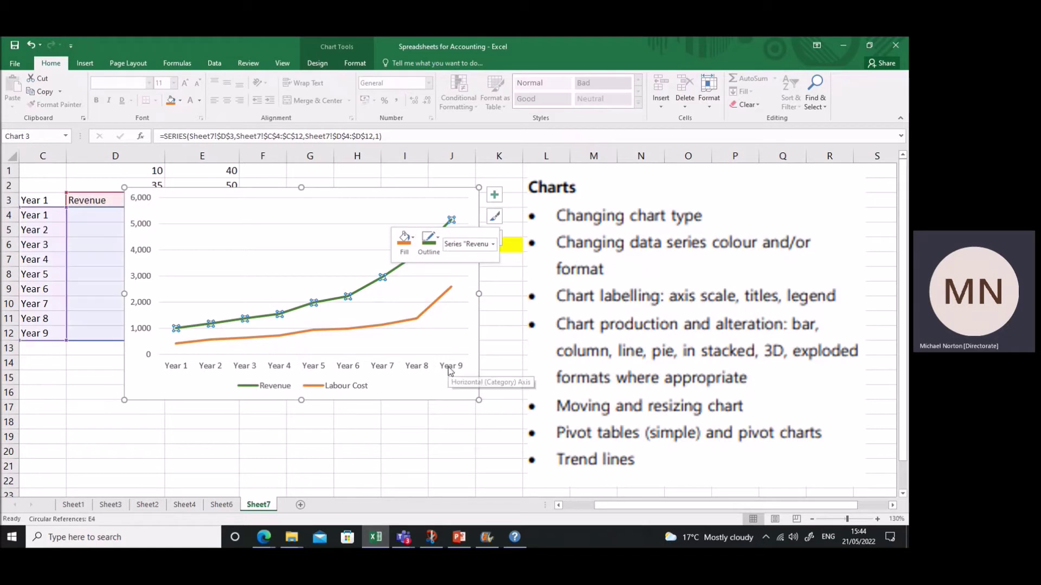
{"action": "left_click", "coordinate": [360, 462]}
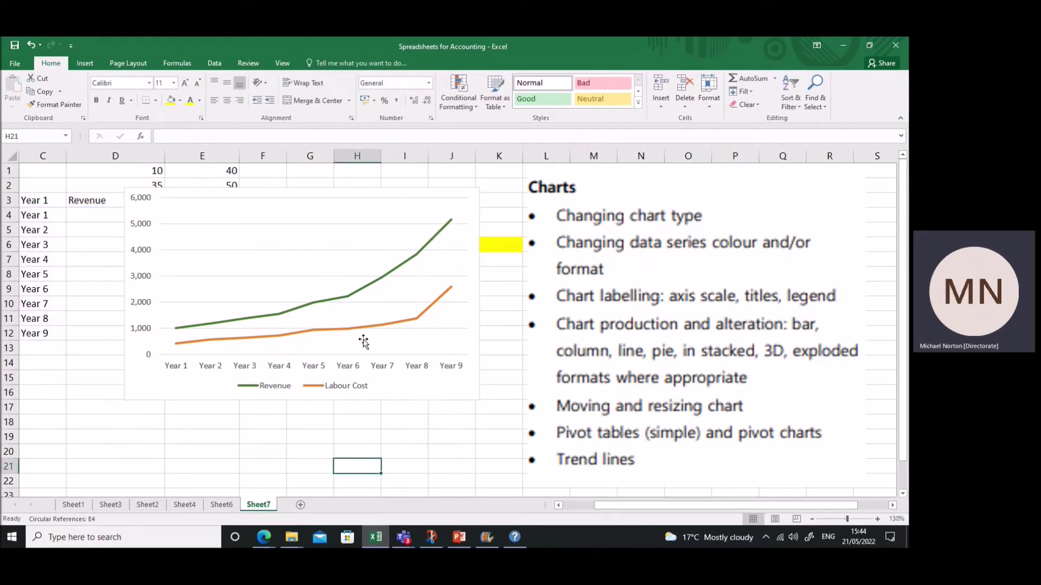
Set the outline of the Labour Cost series to a dark blue theme colour through its legend entry.
{"action": "left_click", "coordinate": [324, 387]}
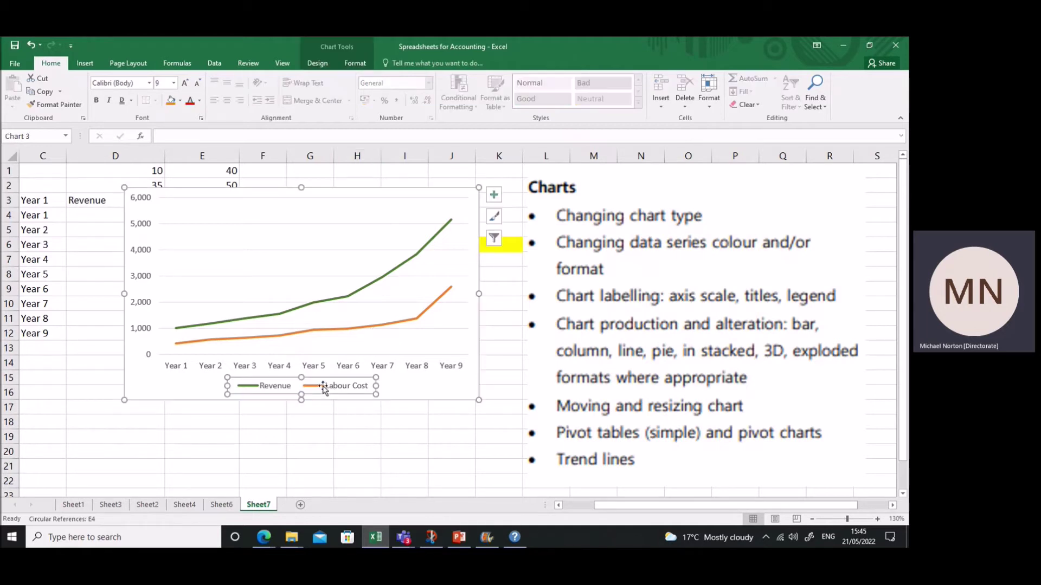
{"action": "right_click", "coordinate": [319, 390]}
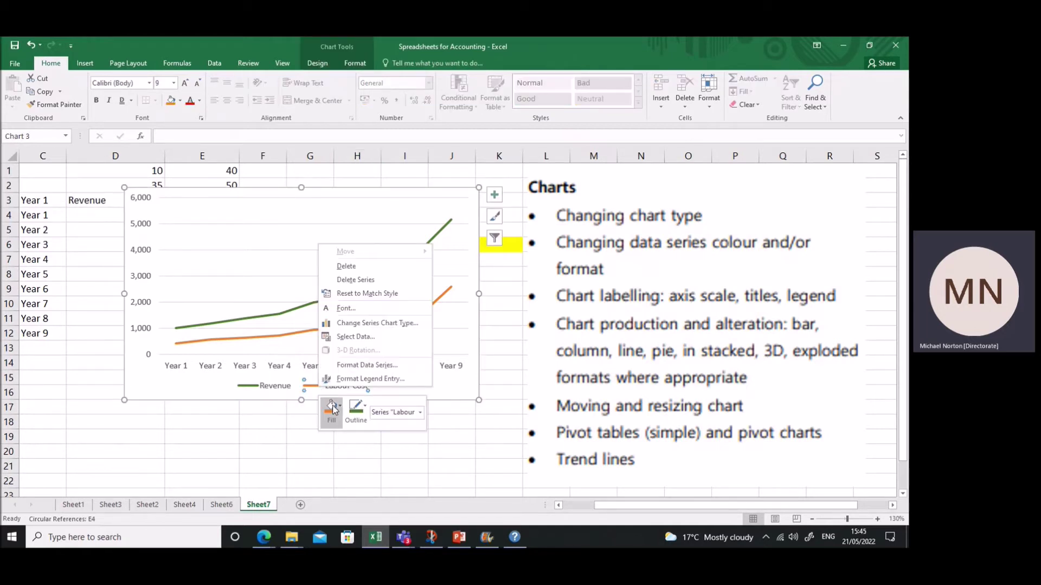
{"action": "left_click", "coordinate": [367, 410]}
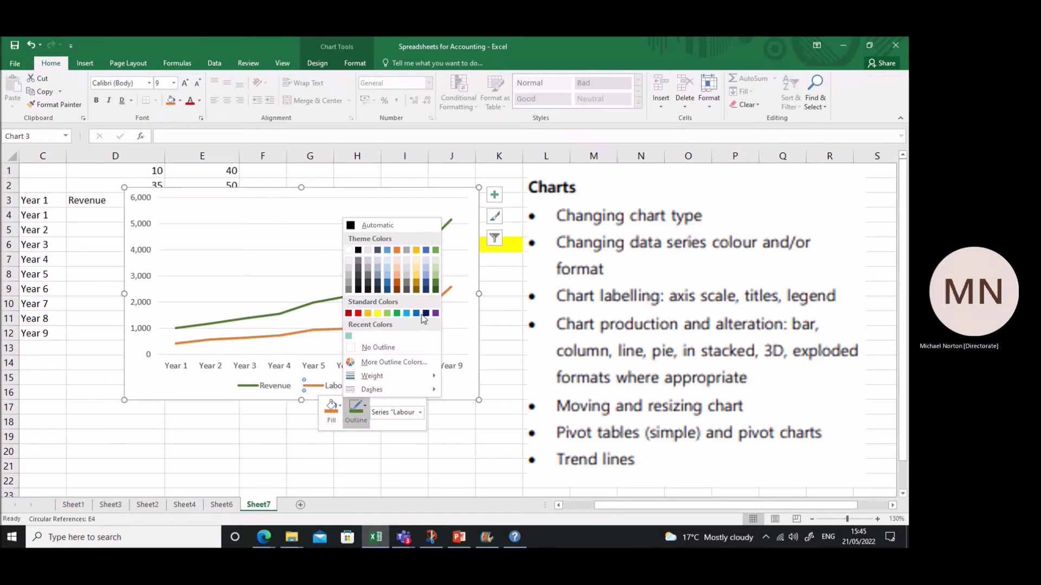
{"action": "left_click", "coordinate": [426, 286]}
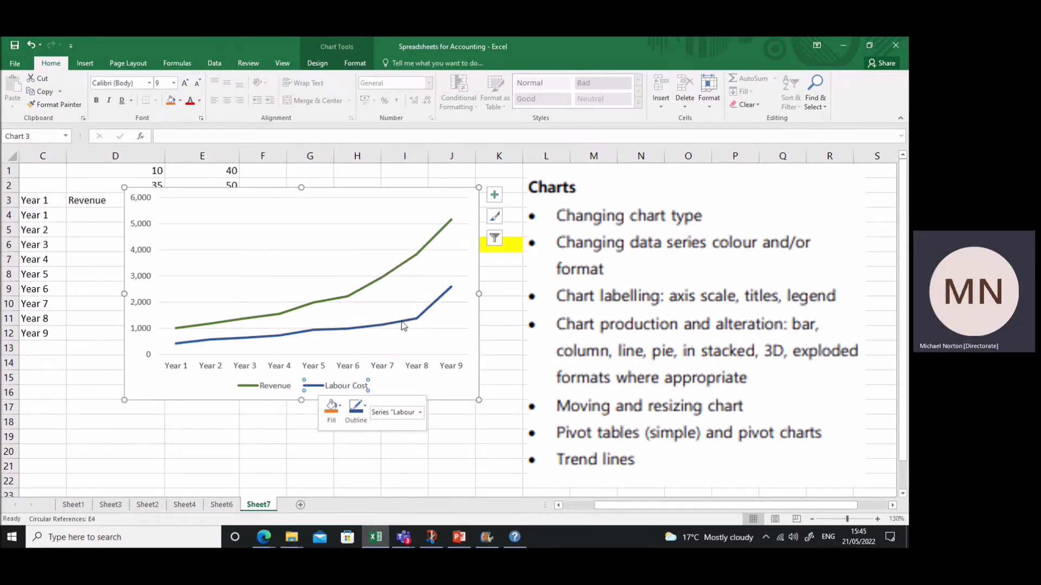
Try to recolour the Labour Cost line with fill colours, first a dark grey and finally a dark blue-grey.
{"action": "left_click", "coordinate": [348, 330]}
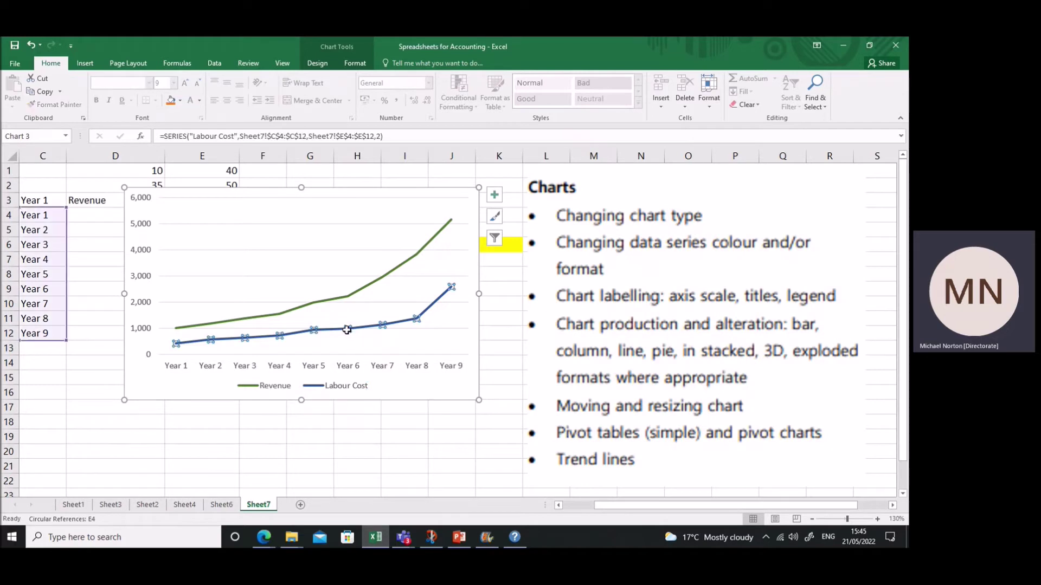
{"action": "left_click", "coordinate": [182, 101]}
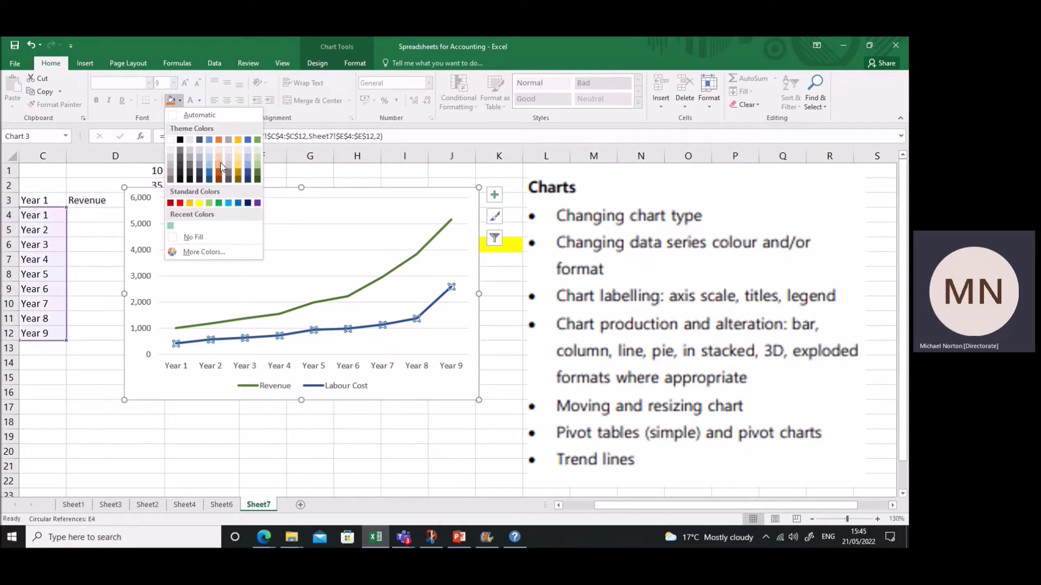
{"action": "left_click", "coordinate": [229, 176]}
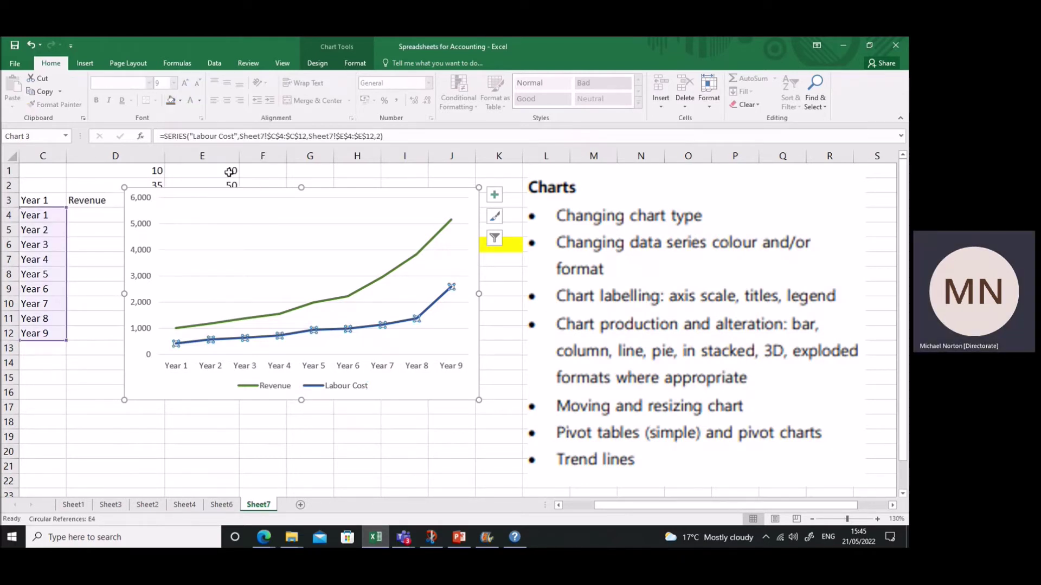
{"action": "left_click", "coordinate": [180, 101]}
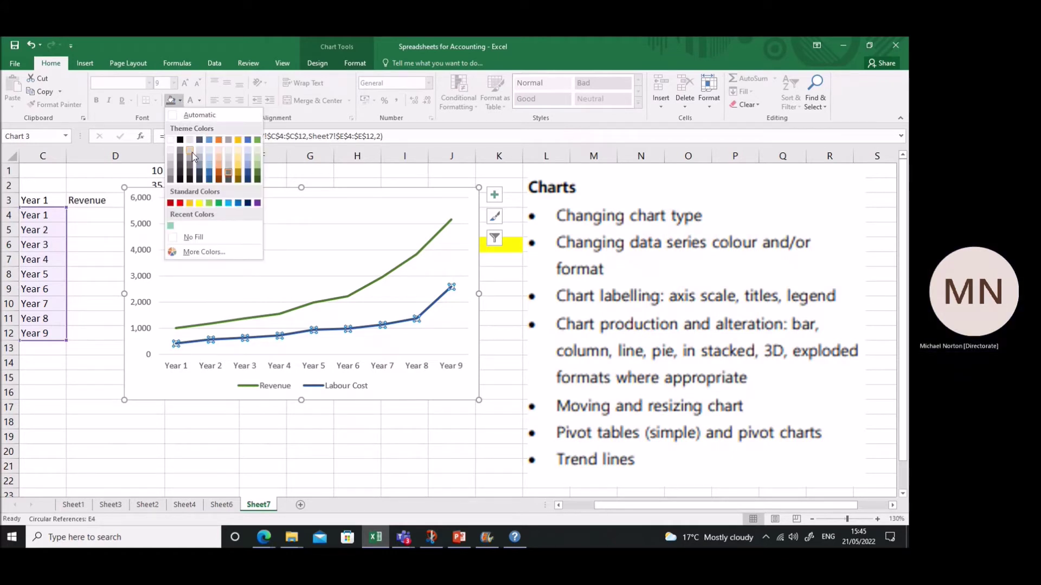
{"action": "left_click", "coordinate": [201, 167]}
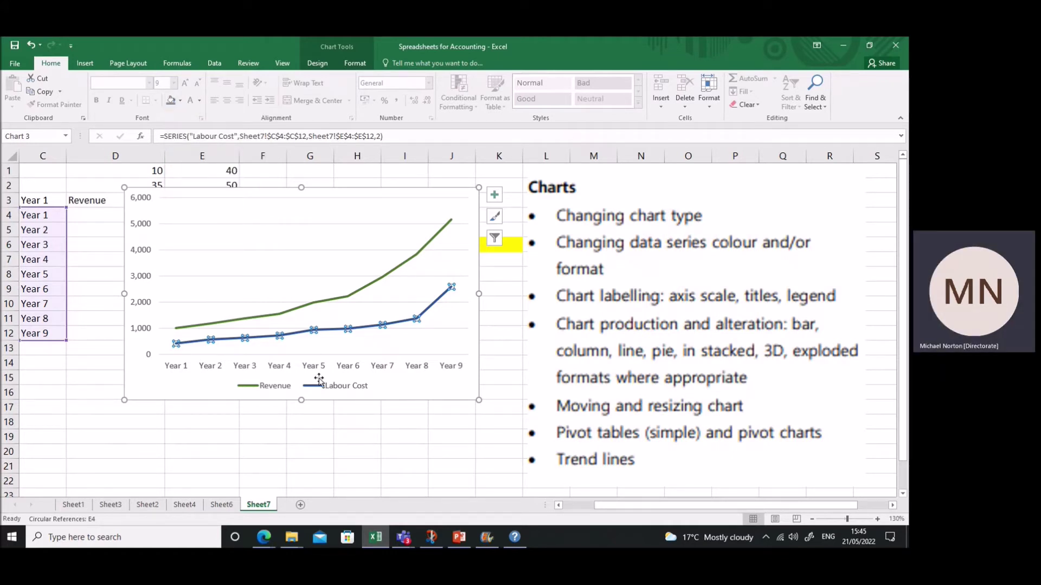
Set the outline of the Labour Cost line to a near-black theme colour and deselect the chart.
{"action": "left_click", "coordinate": [320, 388]}
{"action": "right_click", "coordinate": [338, 330]}
{"action": "left_click", "coordinate": [375, 300]}
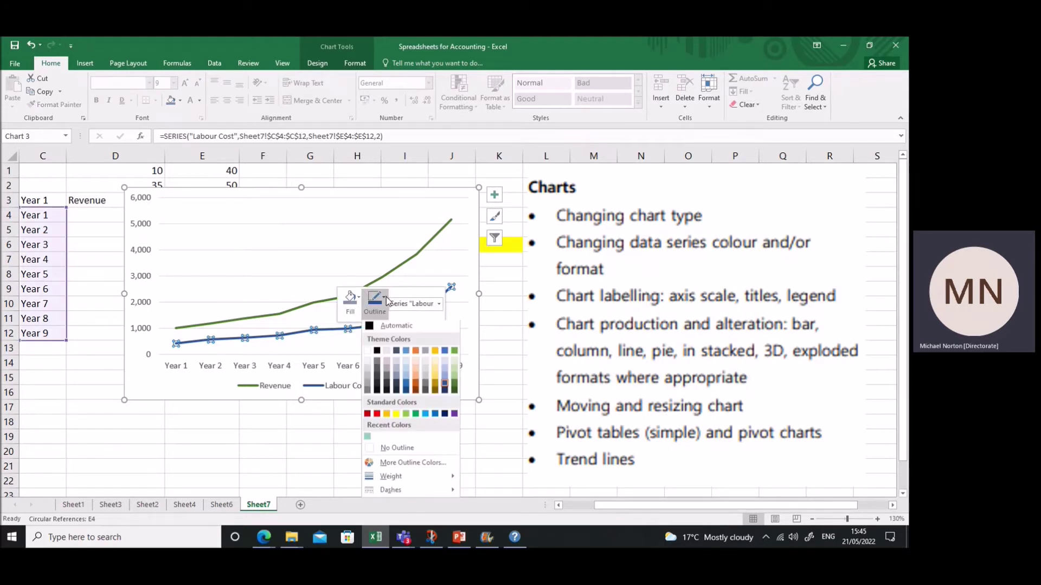
{"action": "left_click", "coordinate": [386, 390]}
{"action": "left_click", "coordinate": [366, 419]}
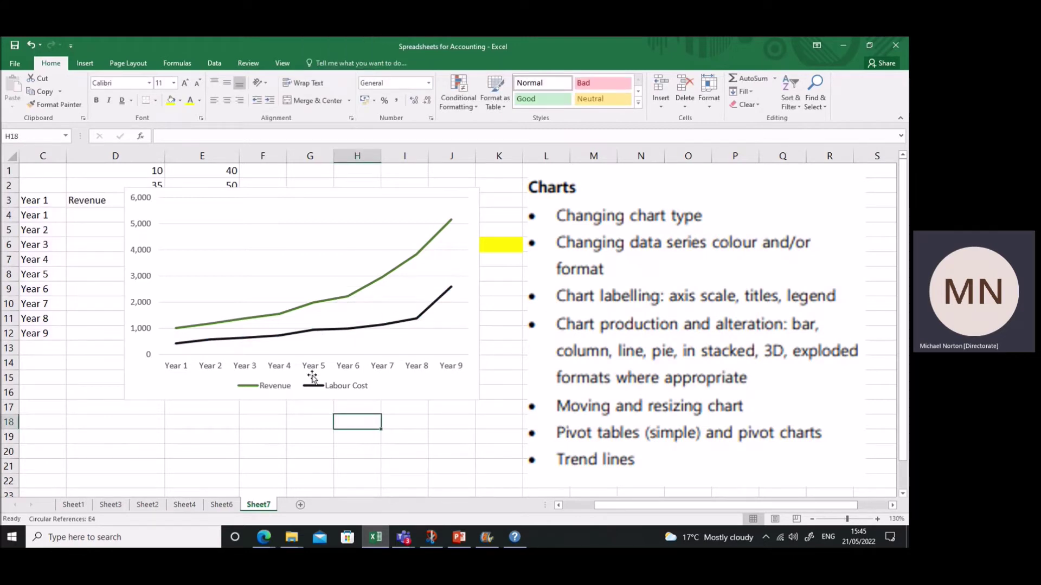
Remove the legend from the revenue and labour cost line chart and deselect the chart.
{"action": "left_click", "coordinate": [369, 224]}
{"action": "left_click", "coordinate": [498, 199]}
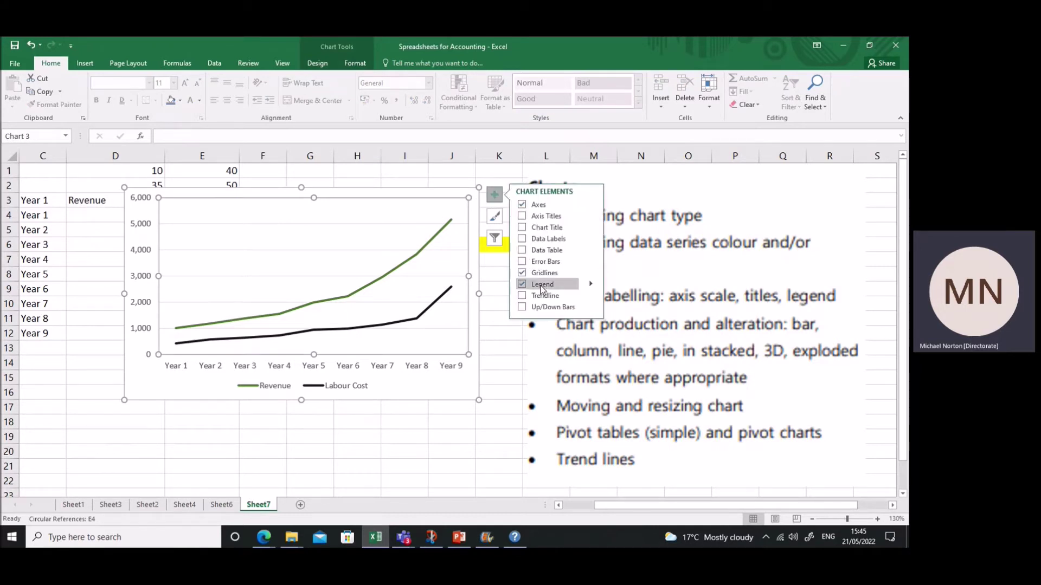
{"action": "left_click", "coordinate": [522, 284]}
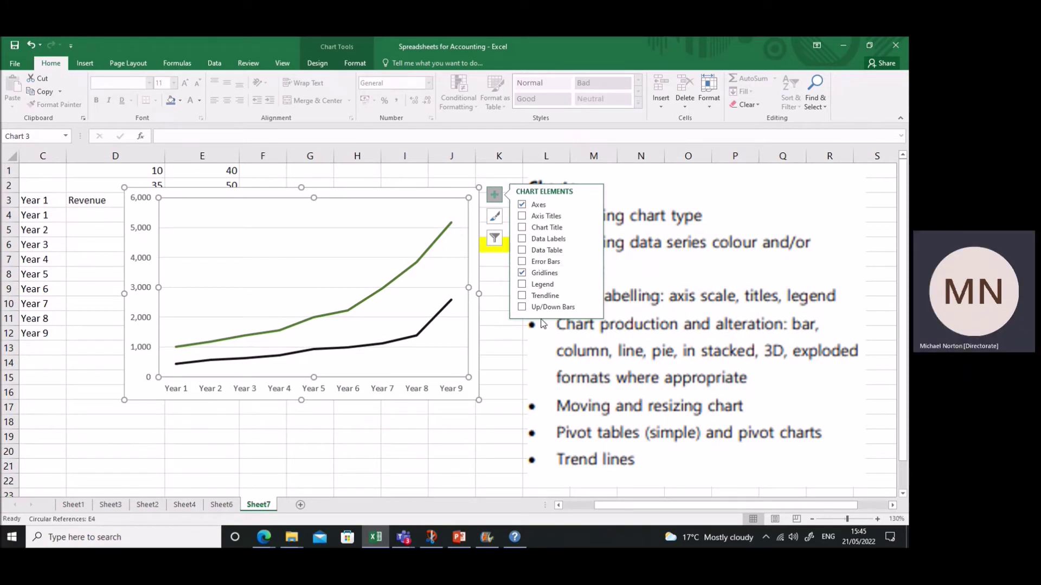
{"action": "left_click", "coordinate": [497, 317]}
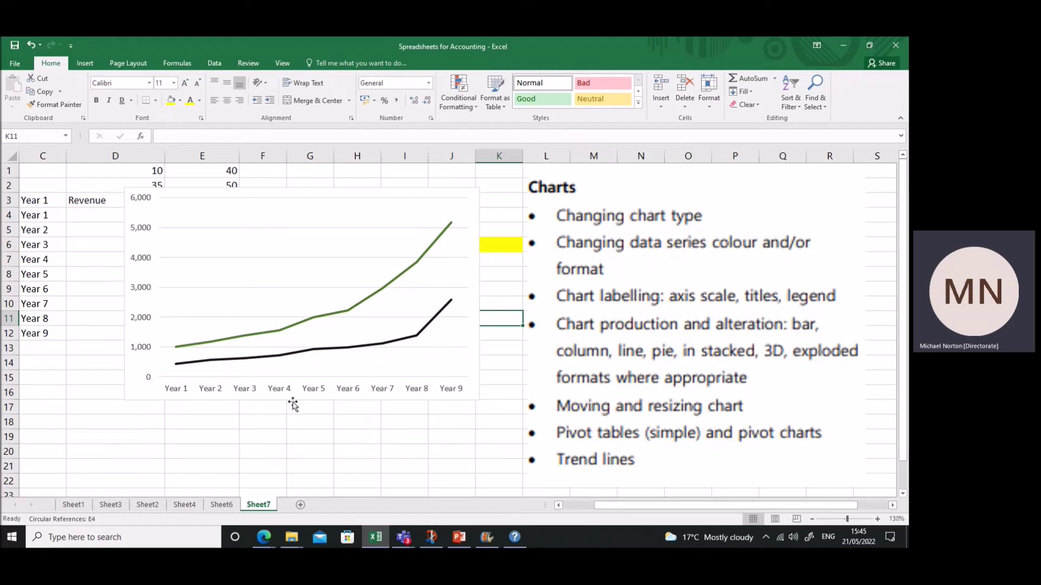
Display the formatting options of the chart's horizontal axis and set its labels to Arial, size 12.
{"action": "left_click", "coordinate": [318, 388]}
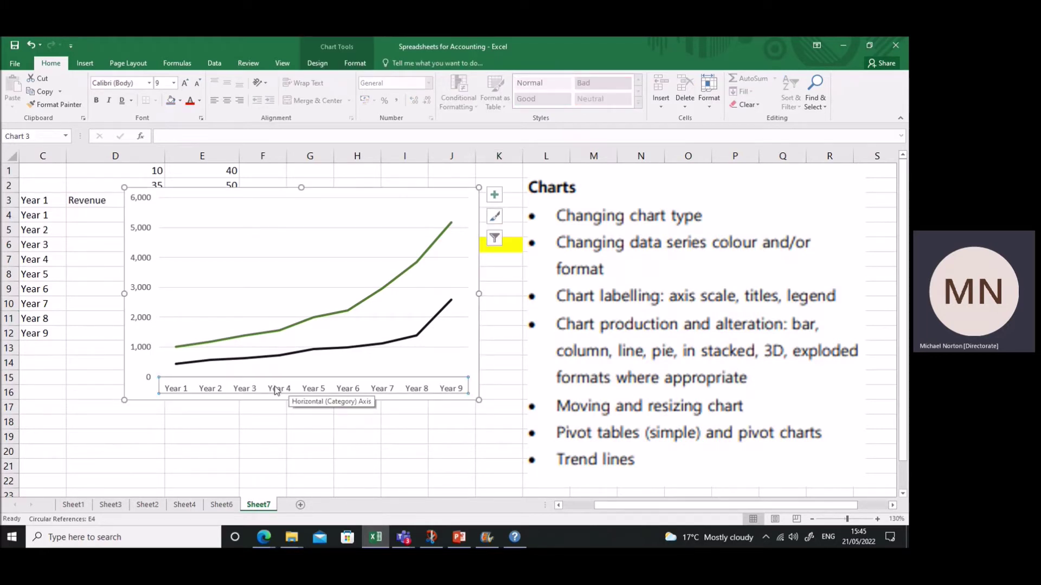
{"action": "right_click", "coordinate": [239, 383]}
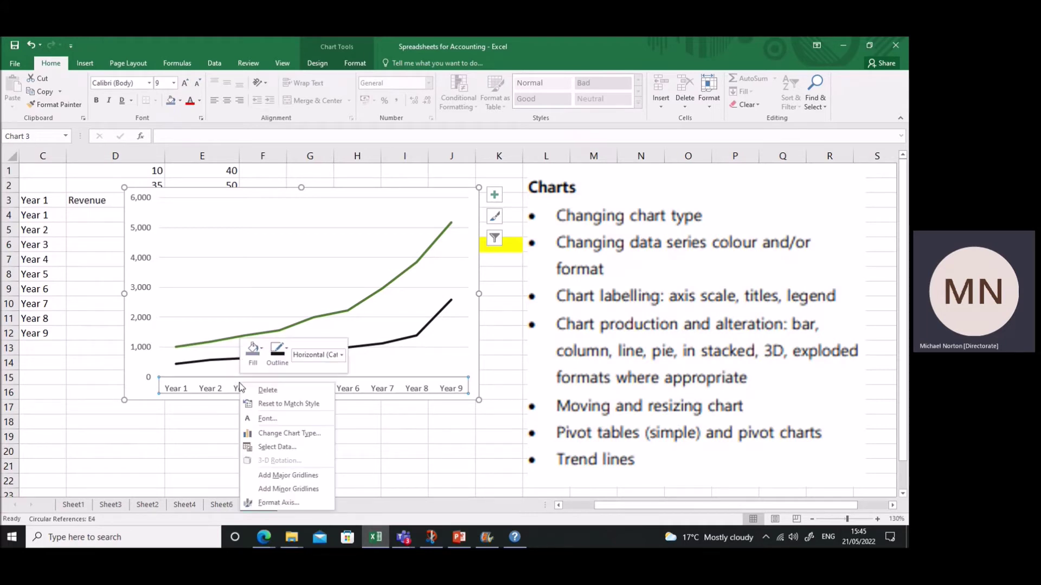
{"action": "left_click", "coordinate": [278, 503]}
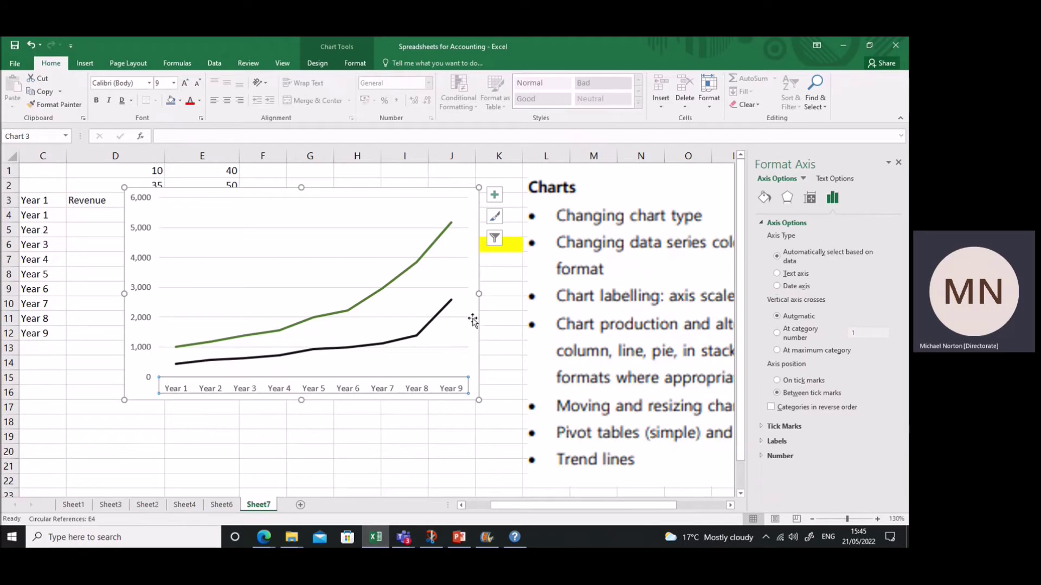
{"action": "left_click", "coordinate": [149, 83]}
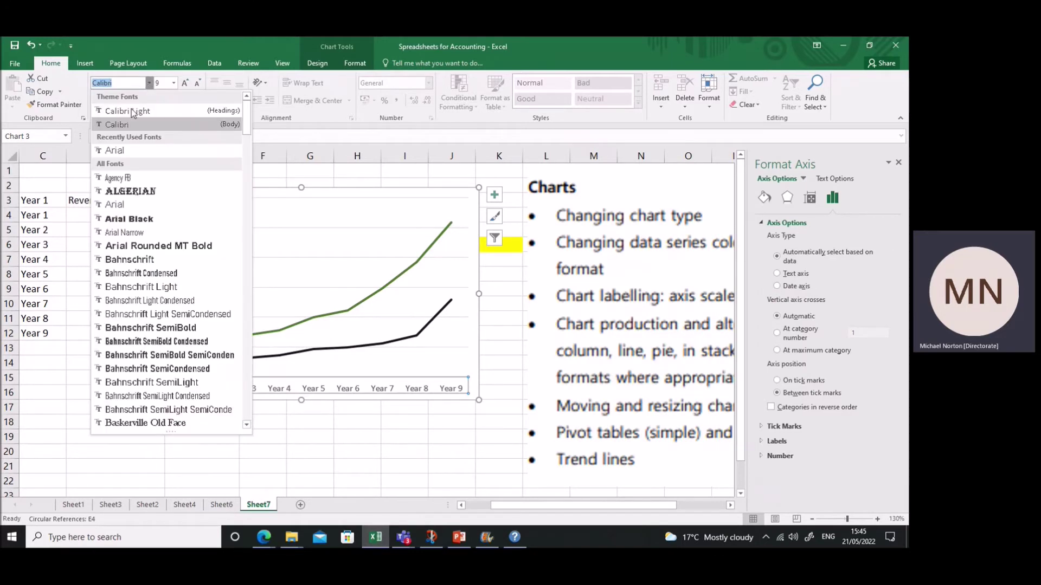
{"action": "left_click", "coordinate": [112, 151]}
{"action": "left_click", "coordinate": [173, 83]}
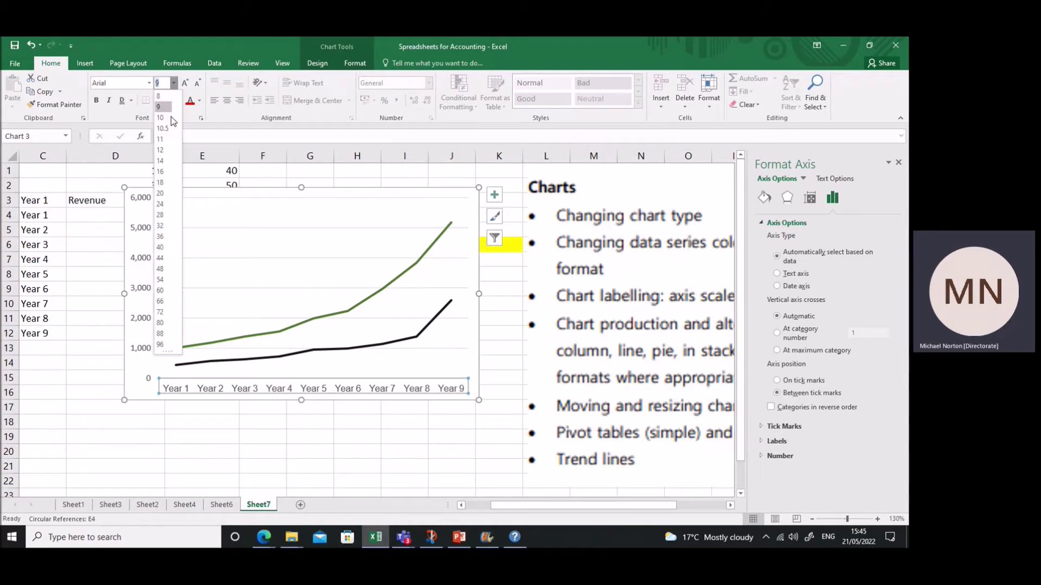
{"action": "left_click", "coordinate": [168, 150]}
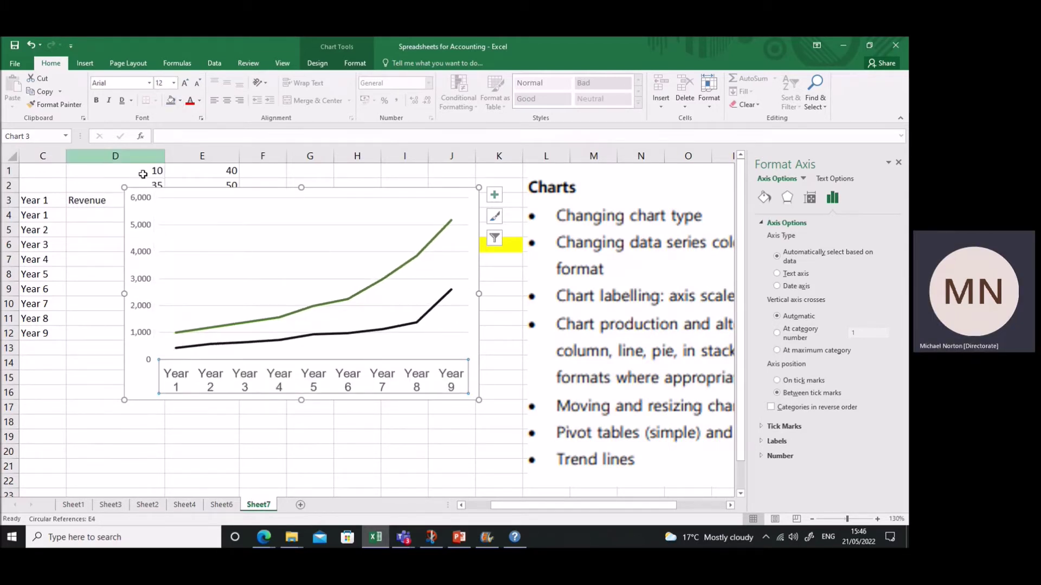
Set the labels of the chart's vertical axis to Arial, size 10.5.
{"action": "left_click", "coordinate": [142, 225]}
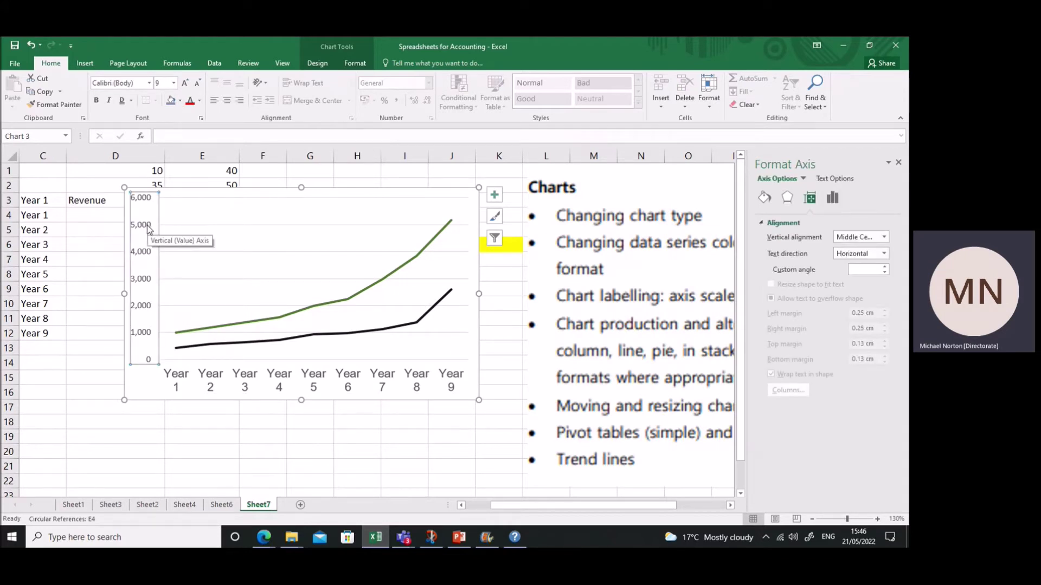
{"action": "right_click", "coordinate": [149, 228]}
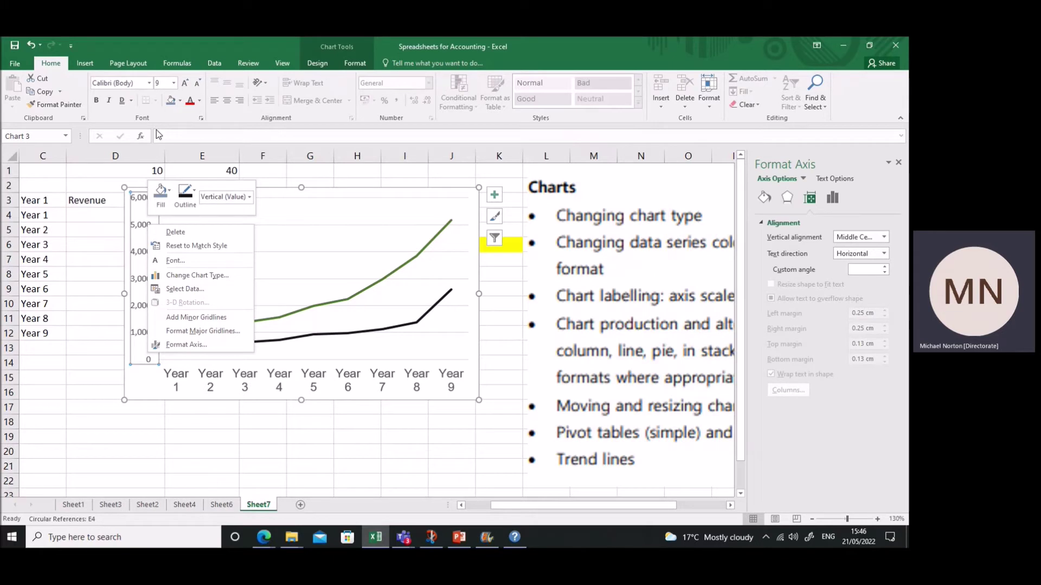
{"action": "left_click", "coordinate": [149, 83]}
{"action": "left_click", "coordinate": [149, 83]}
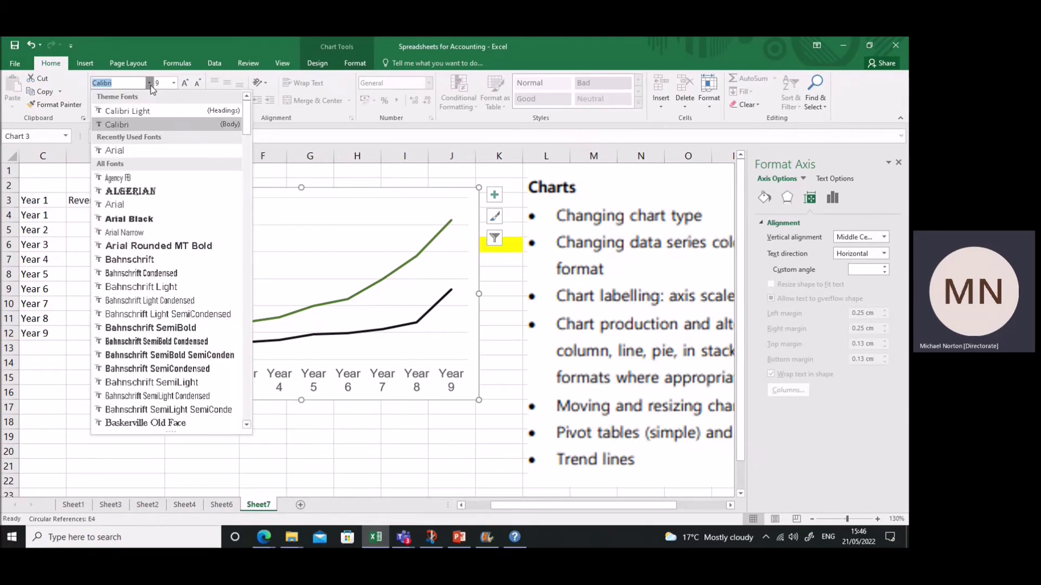
{"action": "left_click", "coordinate": [120, 146]}
{"action": "left_click", "coordinate": [185, 82]}
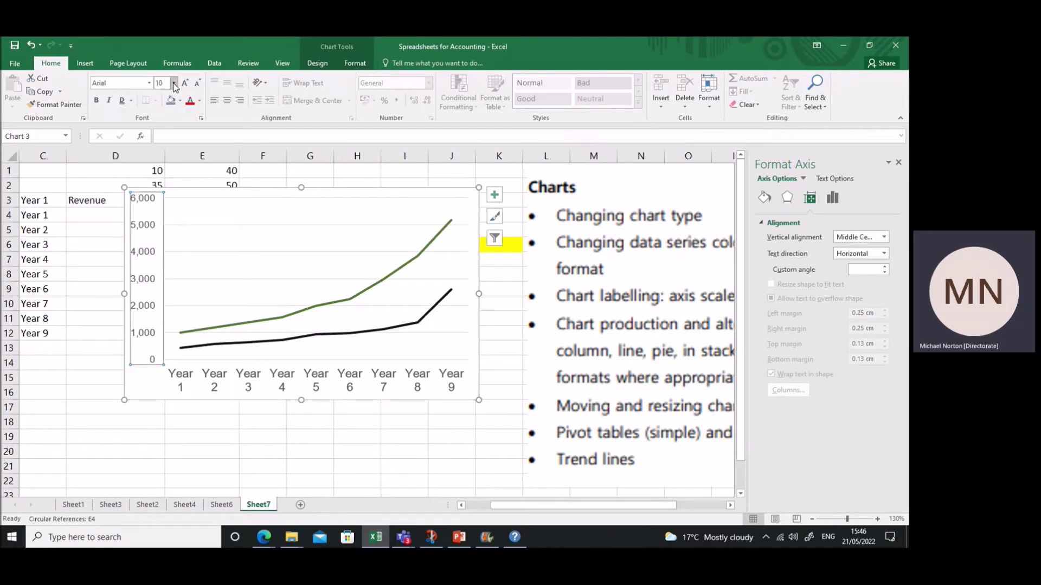
{"action": "left_click", "coordinate": [174, 83]}
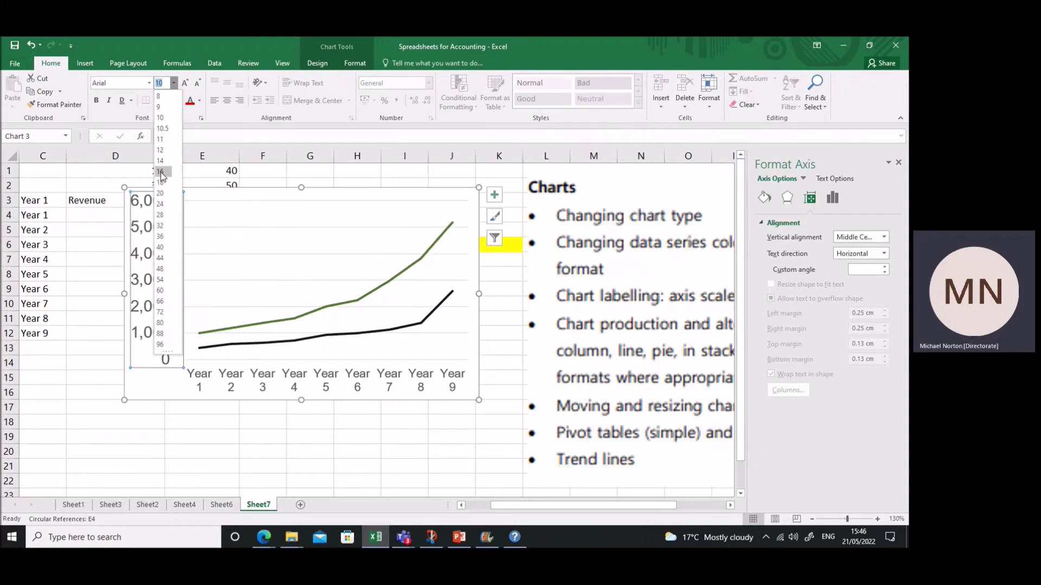
{"action": "left_click", "coordinate": [162, 129]}
{"action": "left_click", "coordinate": [186, 83]}
{"action": "left_click", "coordinate": [199, 83]}
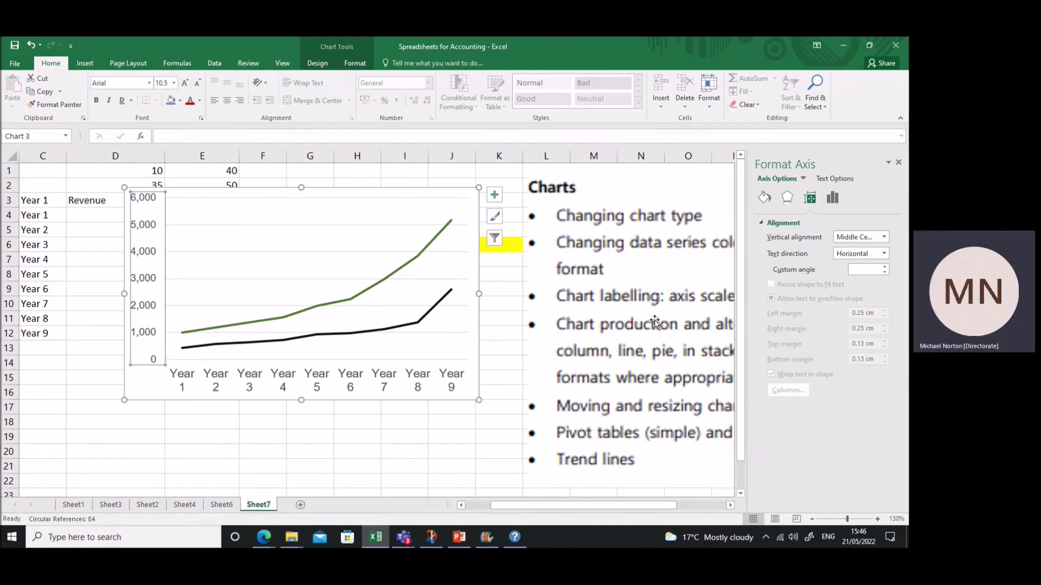
Display the number format settings for the chart's vertical axis.
{"action": "right_click", "coordinate": [146, 256]}
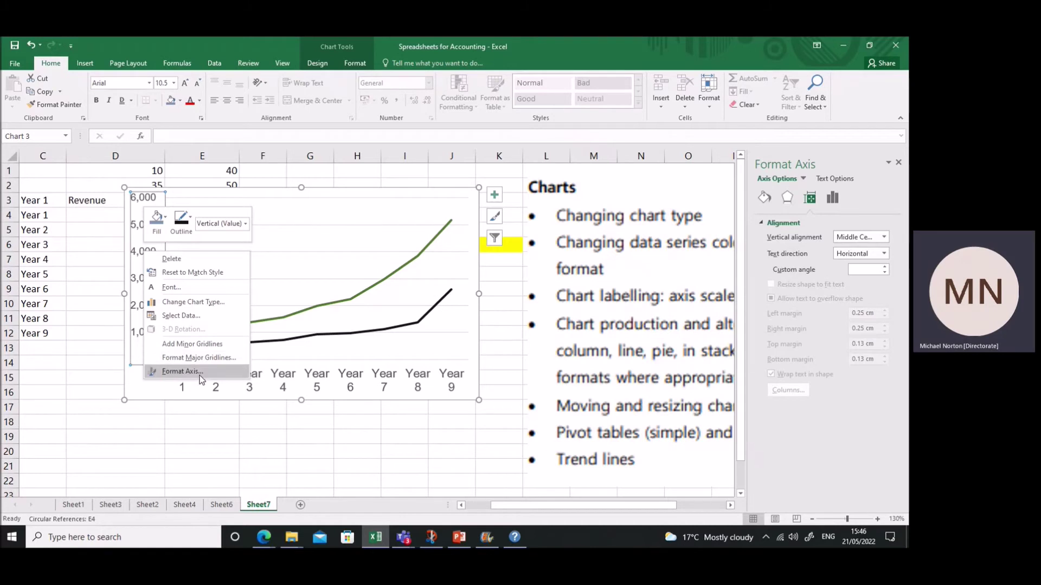
{"action": "left_click", "coordinate": [182, 372]}
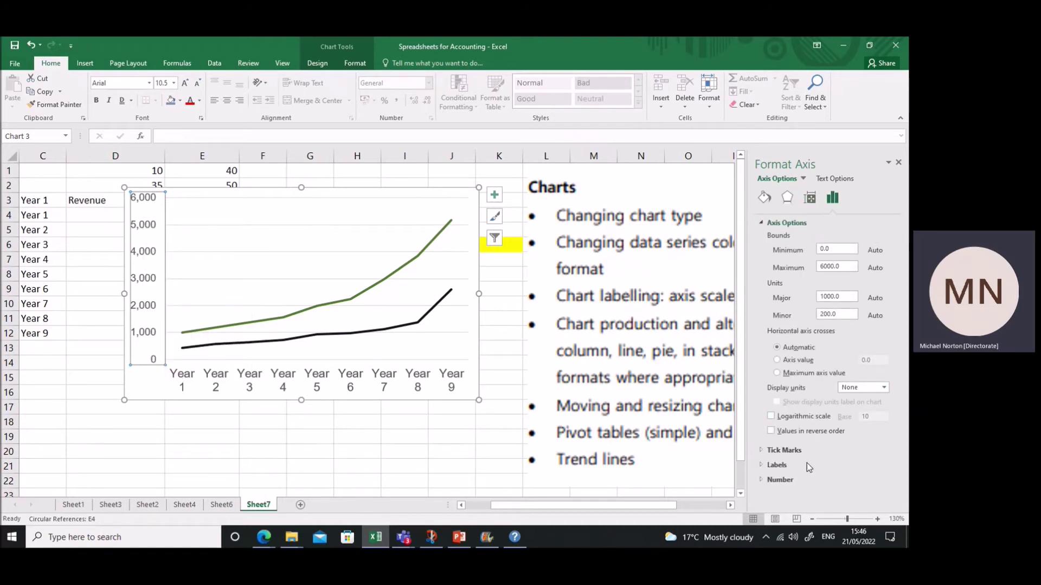
{"action": "left_click", "coordinate": [779, 480]}
{"action": "scroll", "coordinate": [818, 461], "scroll_direction": "down", "scroll_amount": 2}
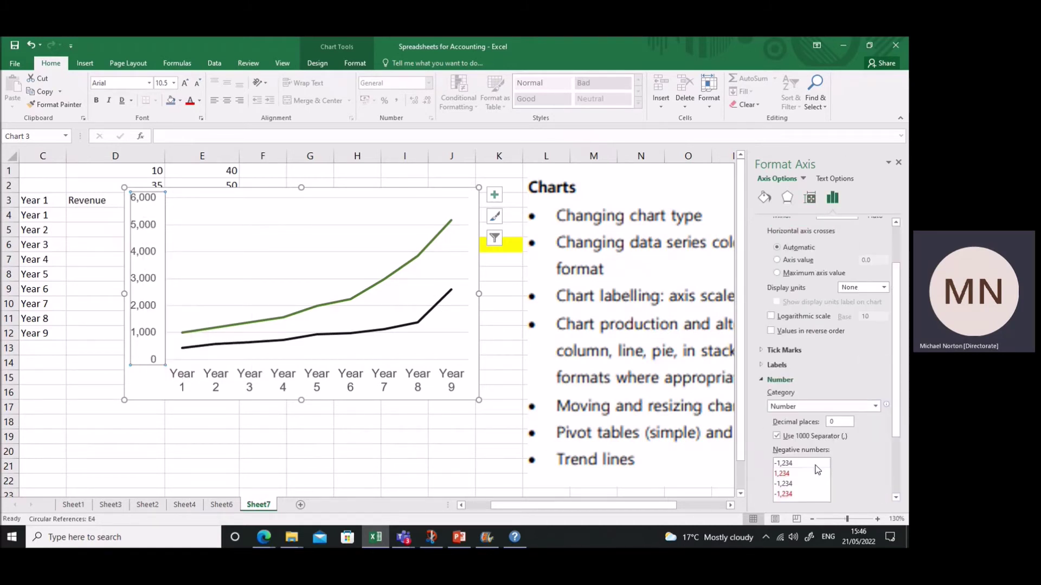
{"action": "left_click", "coordinate": [817, 462]}
Try the Percentage and Date number categories on the vertical axis labels.
{"action": "left_click", "coordinate": [874, 407]}
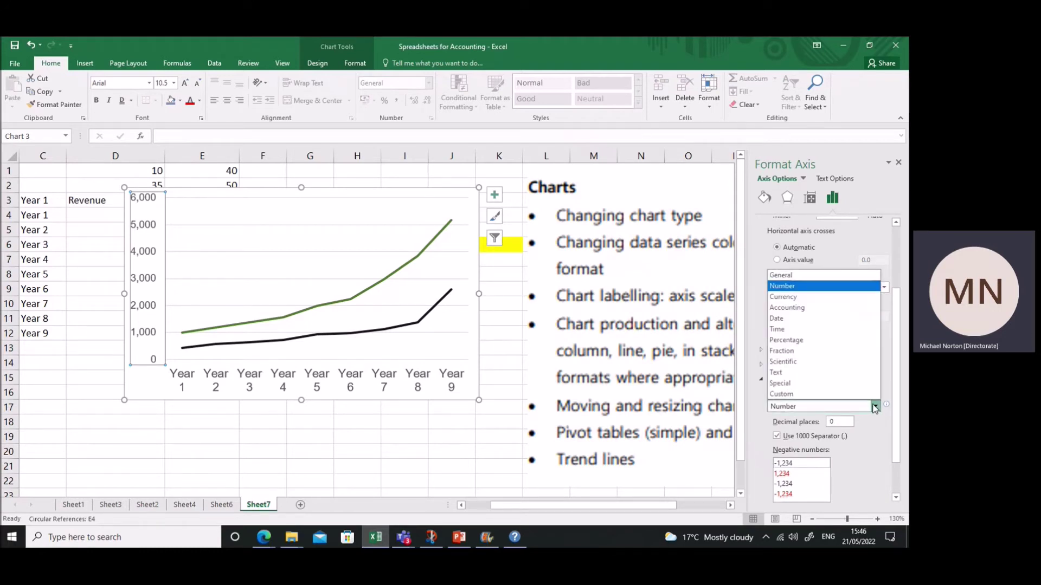
{"action": "left_click", "coordinate": [803, 340]}
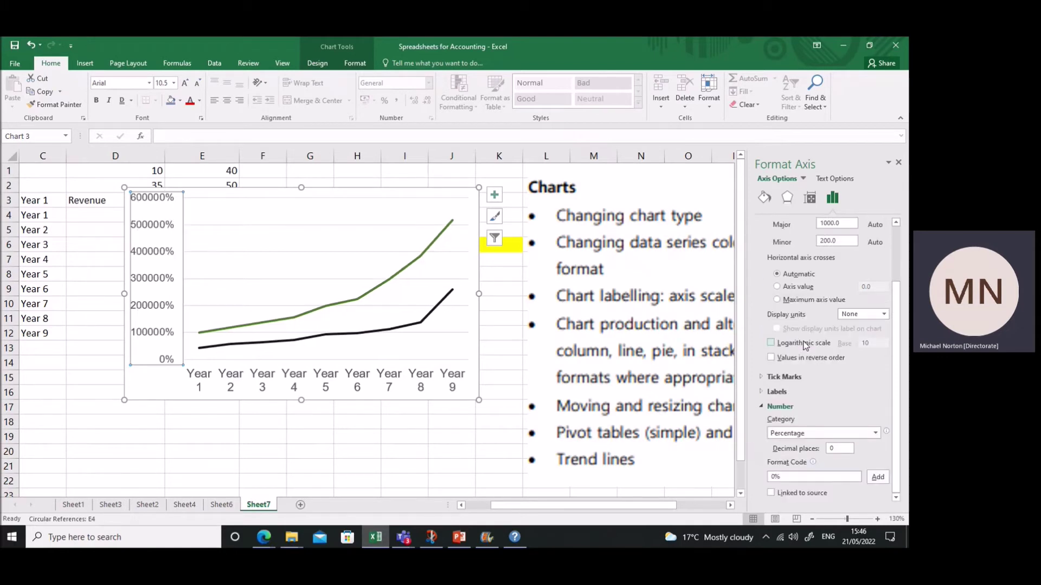
{"action": "left_click", "coordinate": [875, 434]}
{"action": "left_click", "coordinate": [802, 345]}
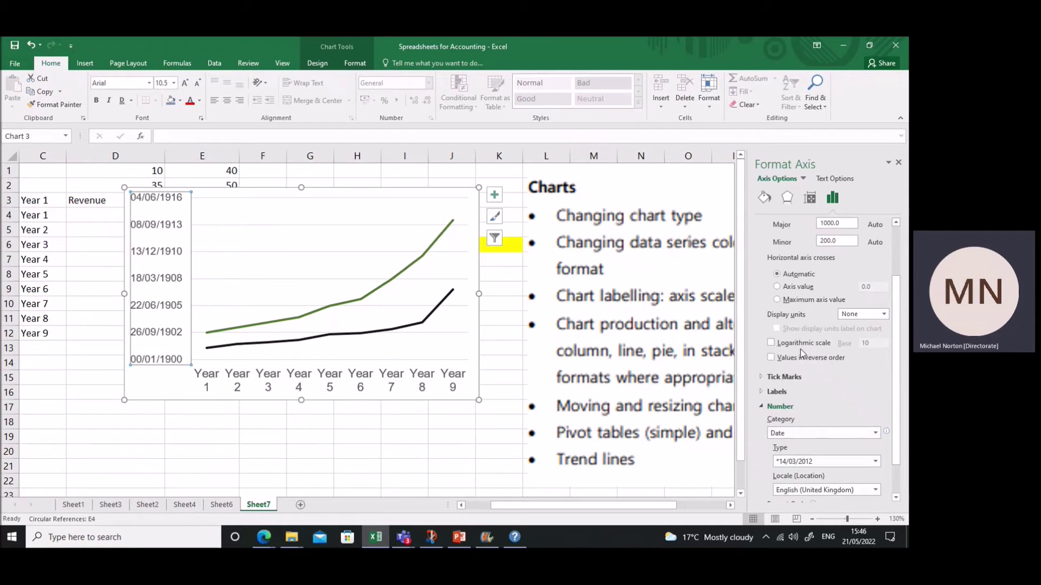
Format the vertical axis labels as Number with 0 decimal places and no thousands separator.
{"action": "left_click", "coordinate": [876, 434]}
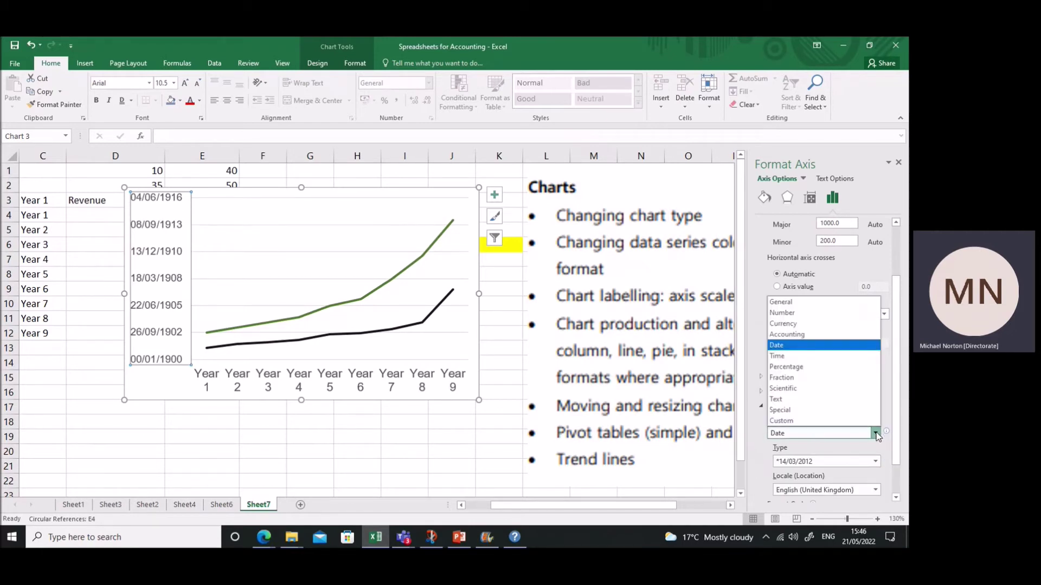
{"action": "left_click", "coordinate": [793, 313]}
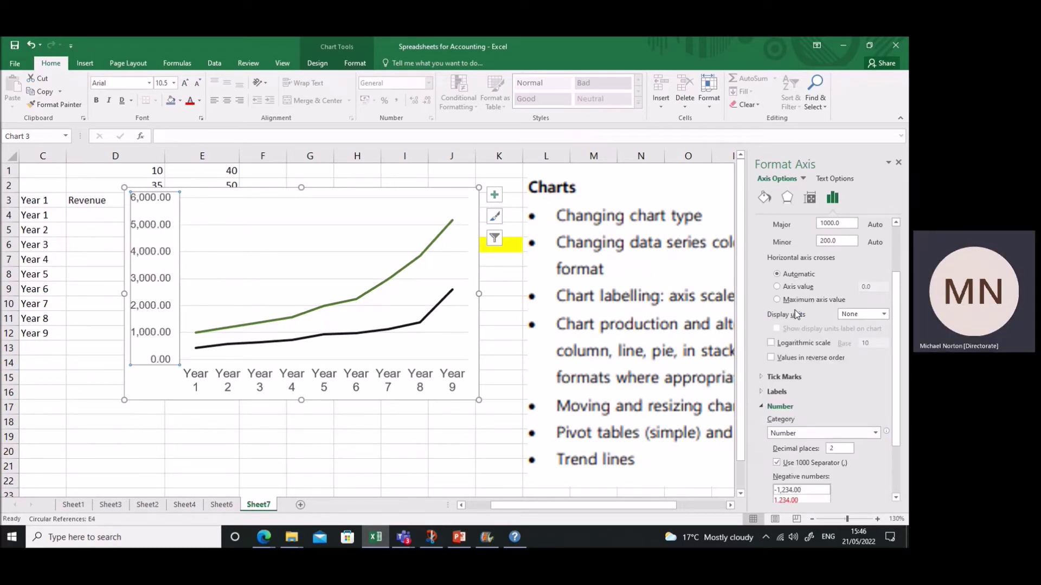
{"action": "left_click", "coordinate": [777, 463]}
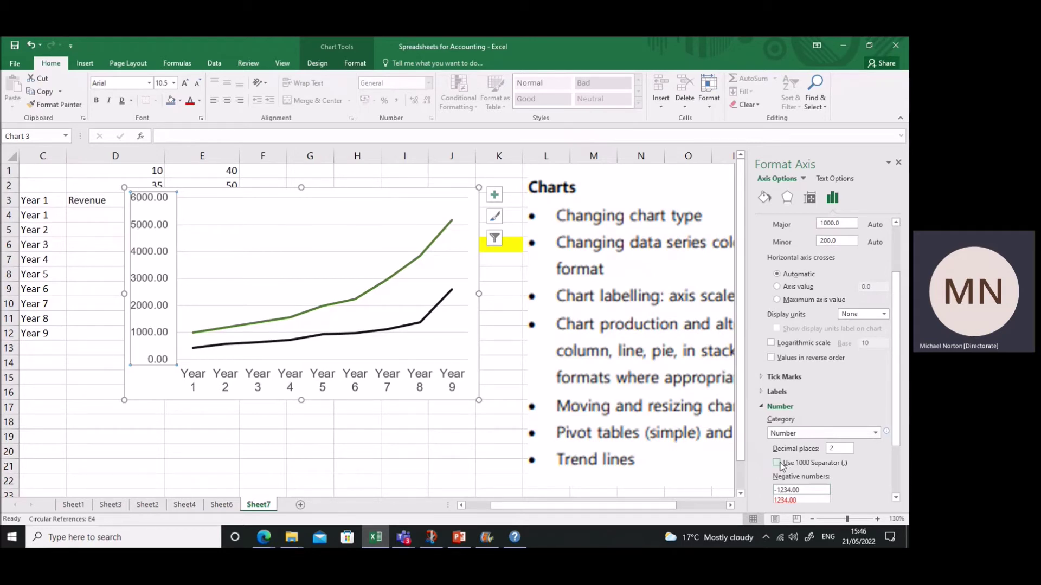
{"action": "left_click", "coordinate": [777, 464]}
{"action": "left_click", "coordinate": [777, 463]}
{"action": "left_click", "coordinate": [843, 448]}
{"action": "key", "text": "BackSpace"}
{"action": "type", "text": "00"}
{"action": "key", "text": "BackSpace"}
{"action": "left_click", "coordinate": [810, 406]}
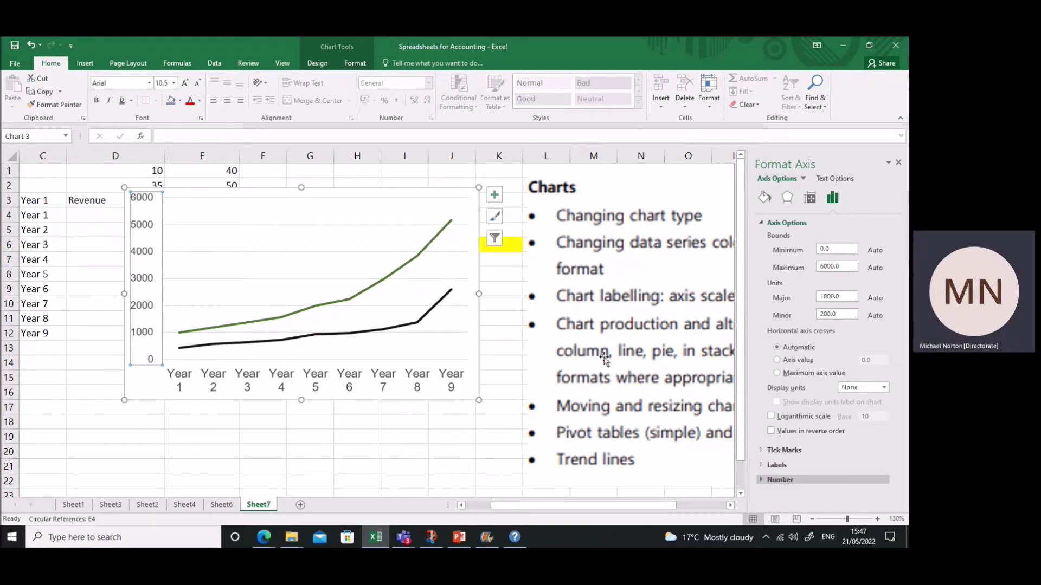
Deselect the chart, close the formatting pane and move the yellow cell from K6 to K9.
{"action": "left_click", "coordinate": [529, 347]}
{"action": "left_click", "coordinate": [511, 320]}
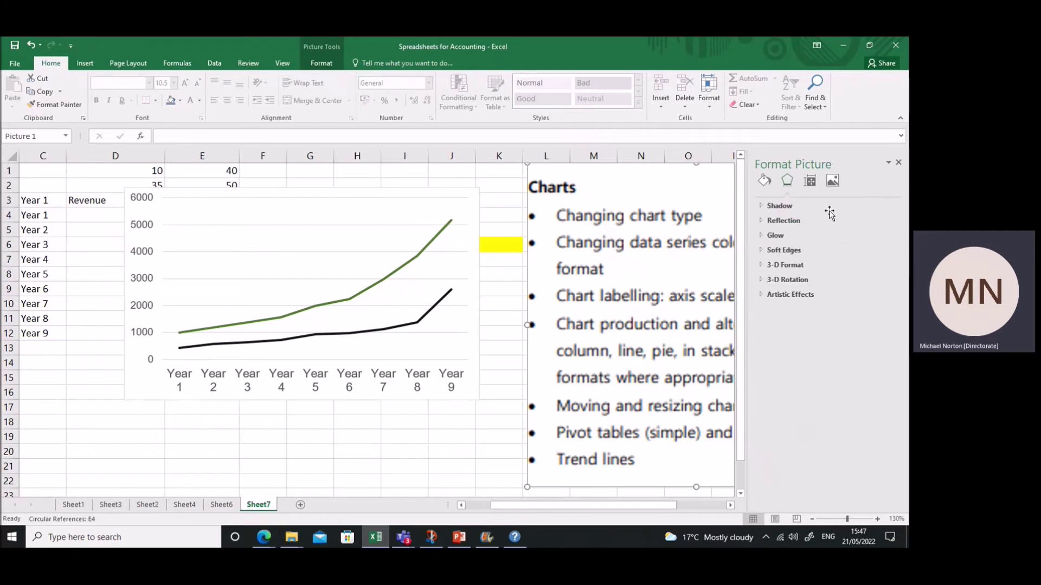
{"action": "left_click", "coordinate": [899, 162]}
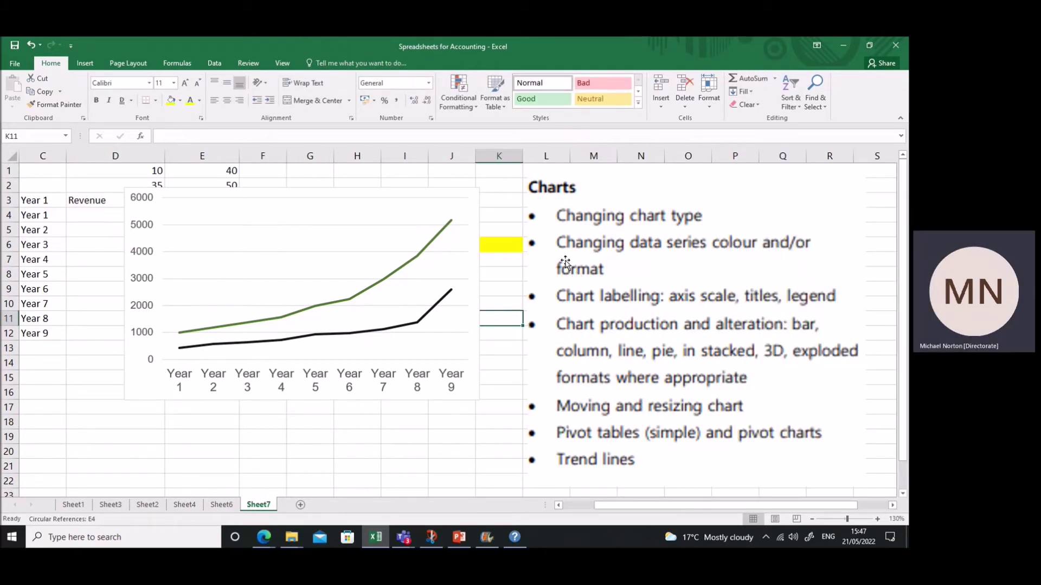
{"action": "left_click_drag", "start_coordinate": [511, 244], "coordinate": [519, 292]}
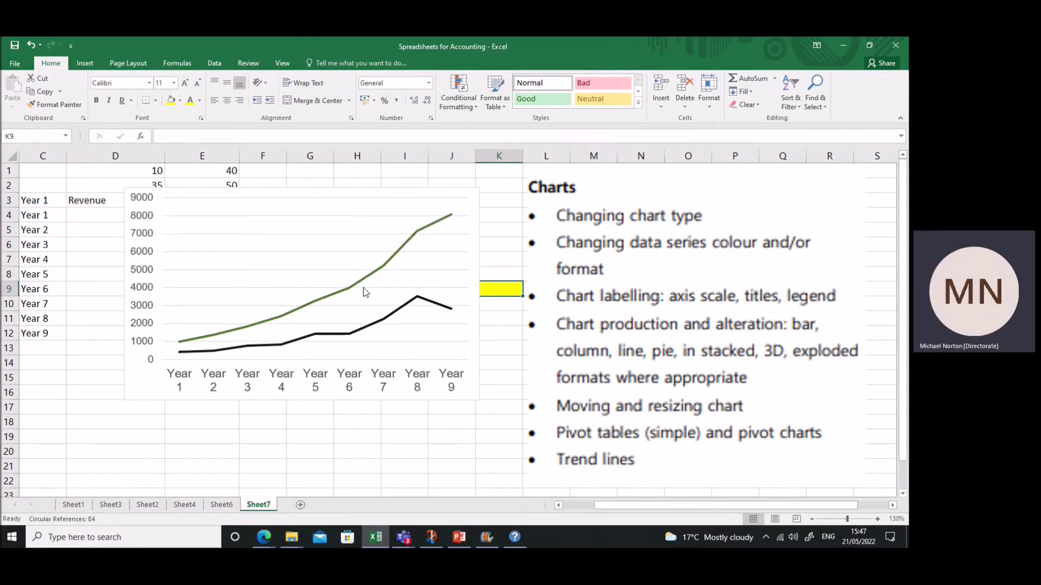
Move the chart clear of the Revenue and Labour cost columns and recalculate the random figures several times.
{"action": "left_click_drag", "start_coordinate": [297, 198], "coordinate": [386, 218]}
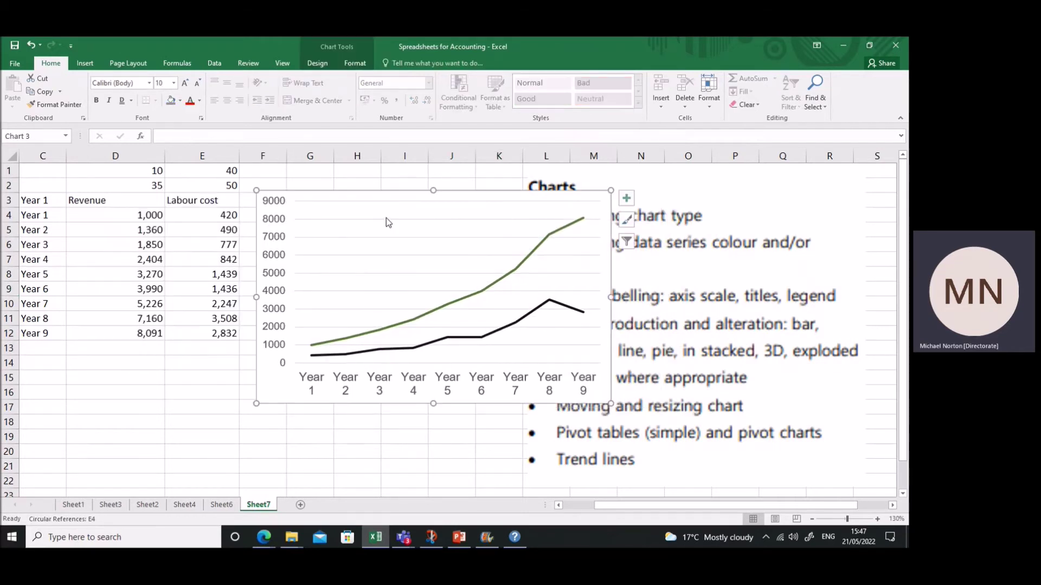
{"action": "key", "text": "F9"}
{"action": "key", "text": "F9"}
{"action": "key", "text": "F9"}
{"action": "key", "text": "F9"}
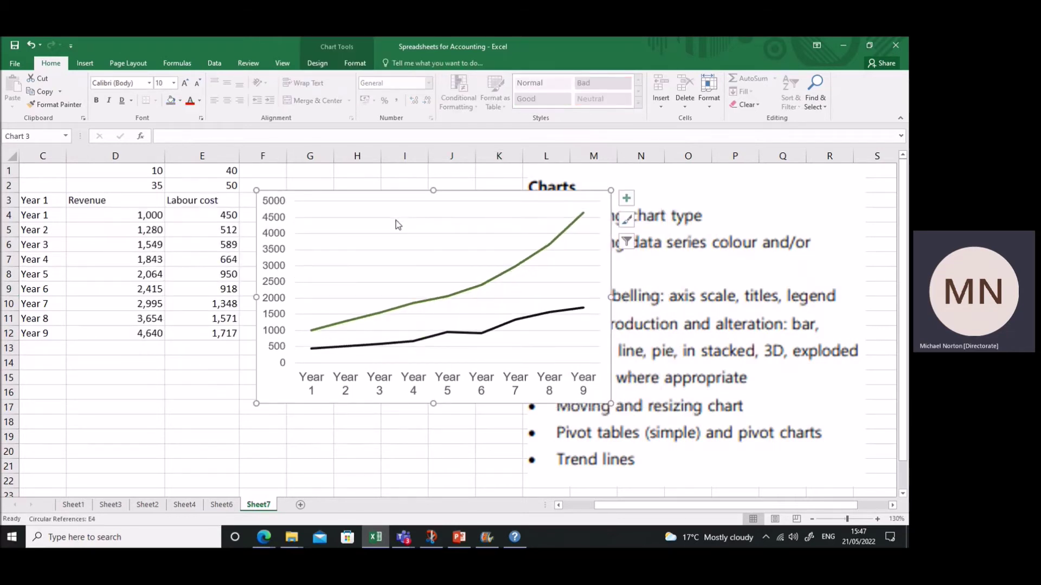
{"action": "key", "text": "F9"}
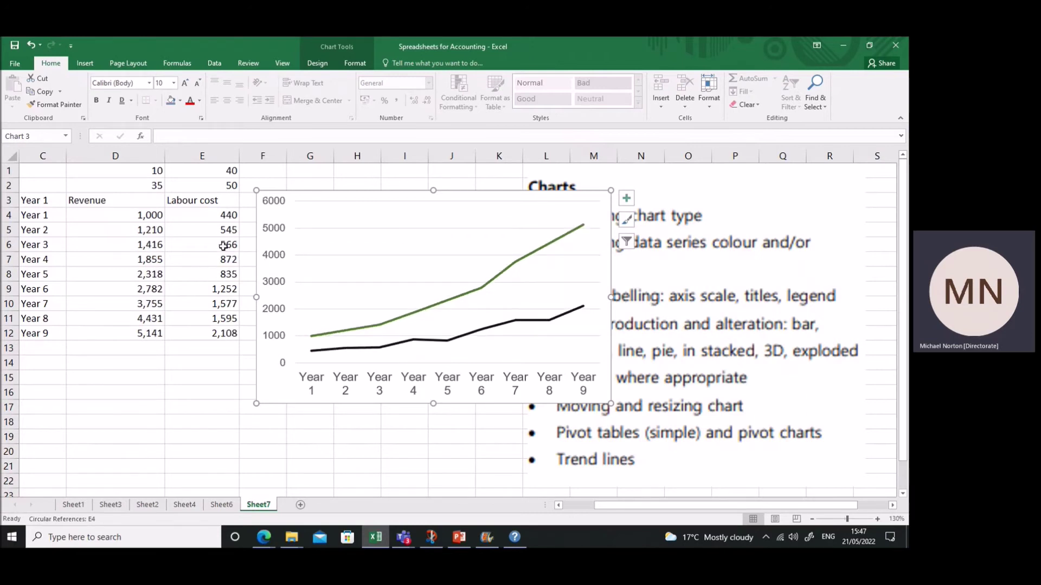
Examine the formulas behind the revenue and labour cost figures, then return to values and recalculate the sheet several times.
{"action": "key", "text": "ctrl+grave"}
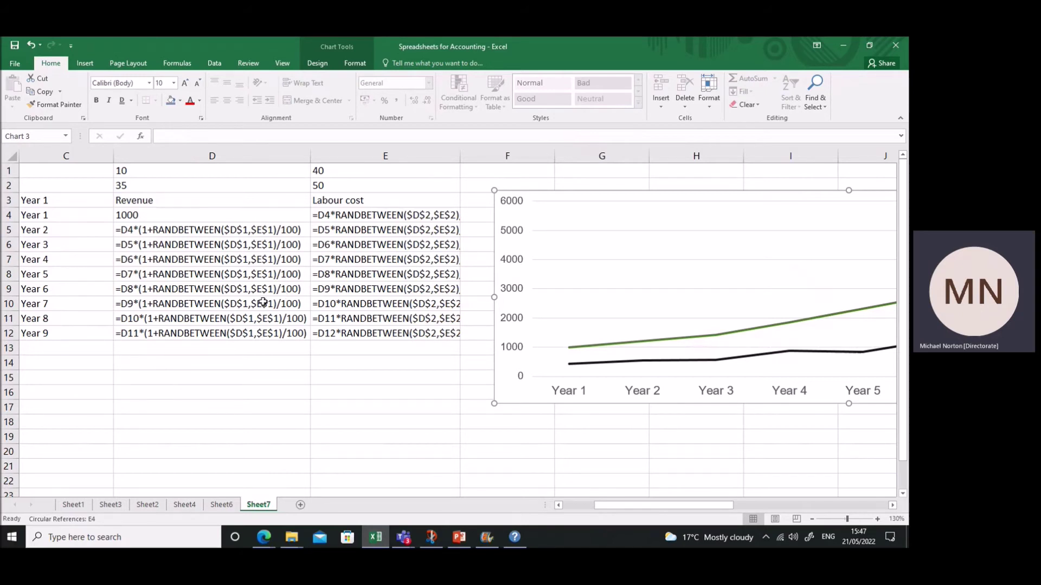
{"action": "key", "text": "ctrl+grave"}
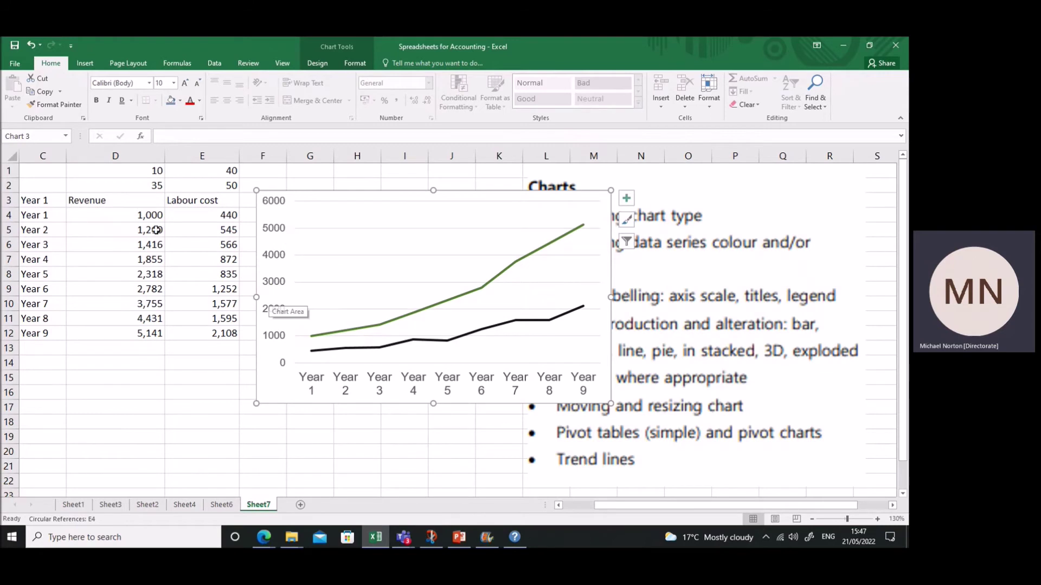
{"action": "key", "text": "F9"}
{"action": "key", "text": "F9"}
{"action": "key", "text": "F9"}
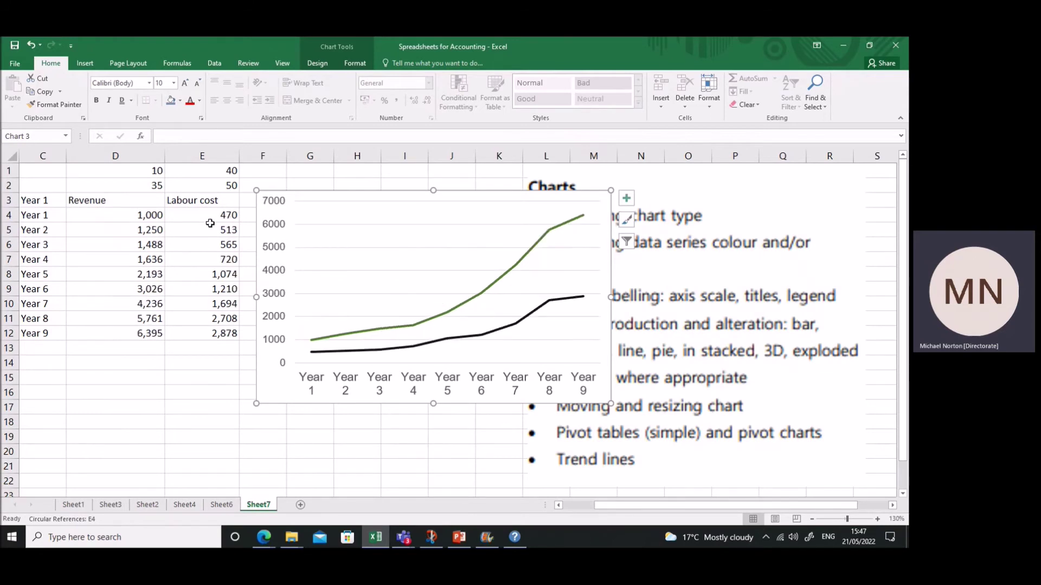
Replace the Revenue and Labour cost formulas in D4:E12 with fixed values using Paste Special, check the result and end copy mode.
{"action": "left_click_drag", "start_coordinate": [147, 220], "coordinate": [213, 332]}
{"action": "right_click", "coordinate": [209, 327]}
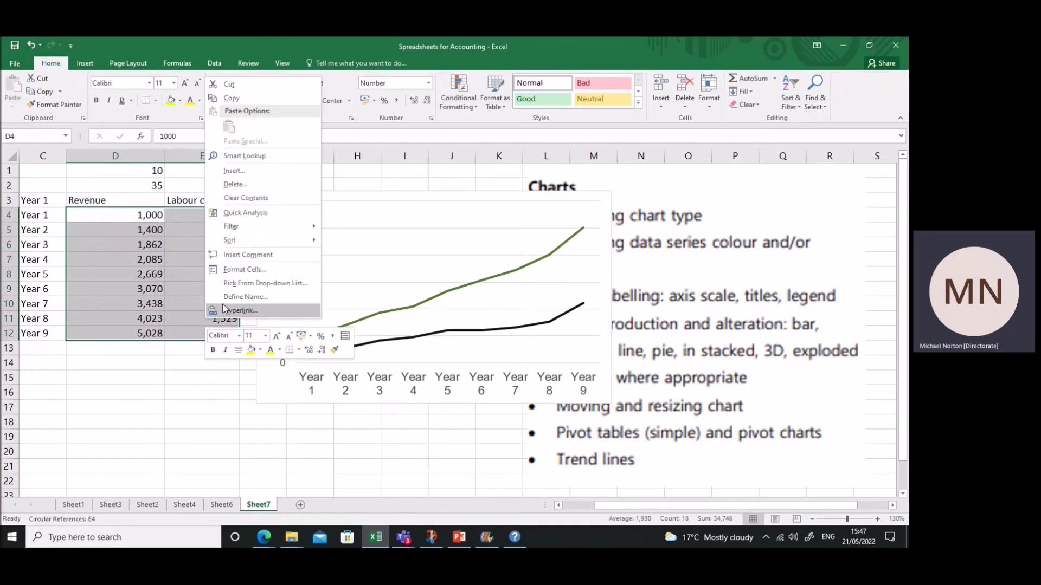
{"action": "left_click", "coordinate": [234, 98]}
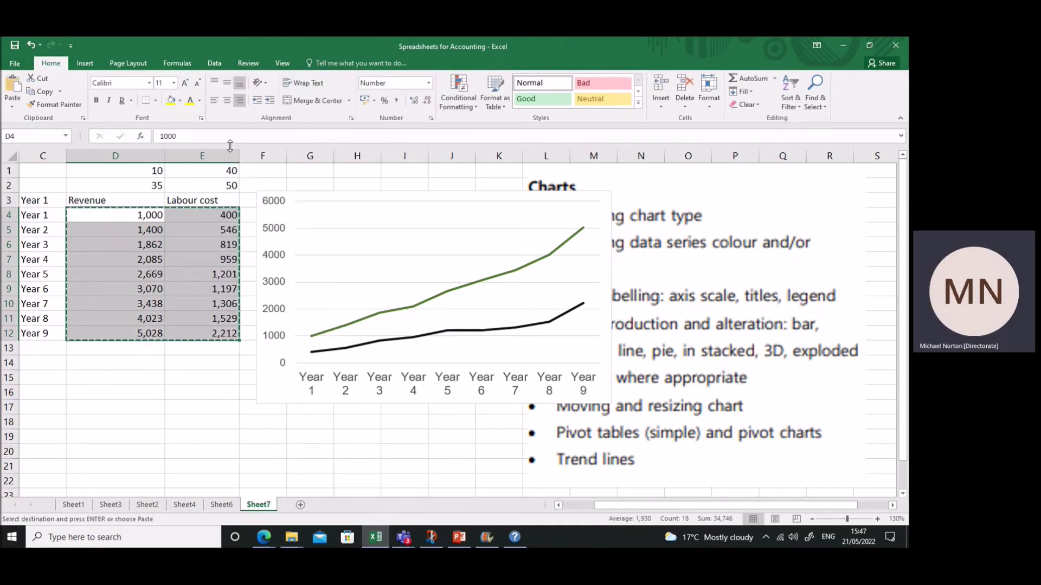
{"action": "right_click", "coordinate": [171, 267]}
{"action": "left_click", "coordinate": [221, 335]}
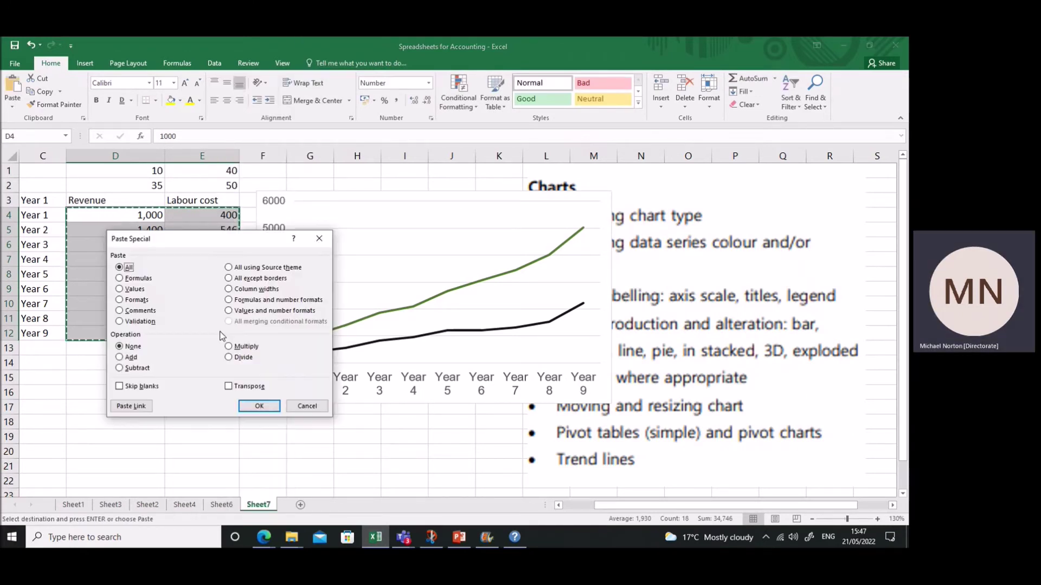
{"action": "left_click", "coordinate": [122, 290]}
{"action": "left_click", "coordinate": [259, 406]}
{"action": "left_click", "coordinate": [217, 392]}
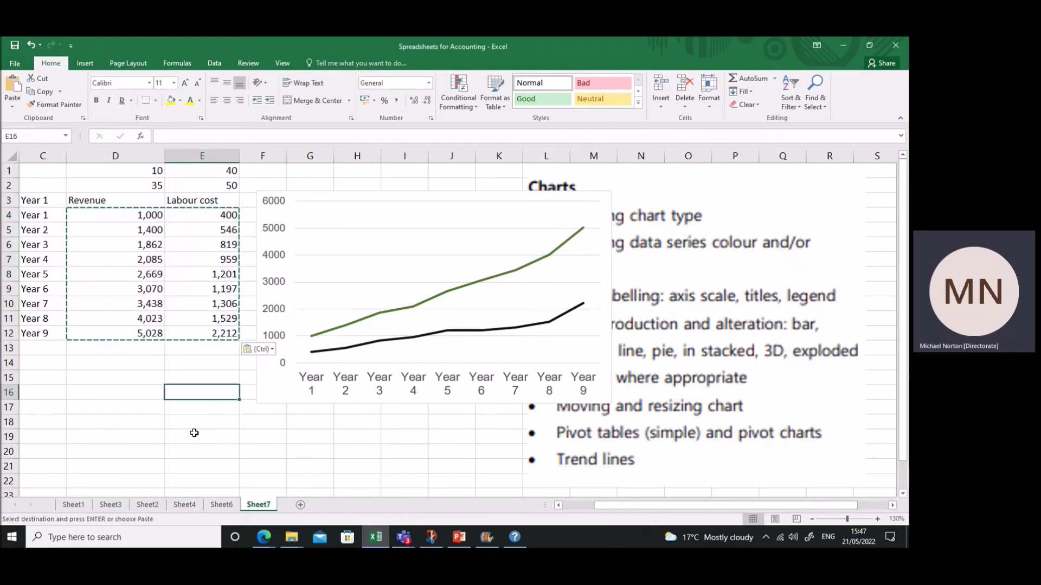
{"action": "left_click", "coordinate": [174, 307]}
{"action": "left_click", "coordinate": [151, 293]}
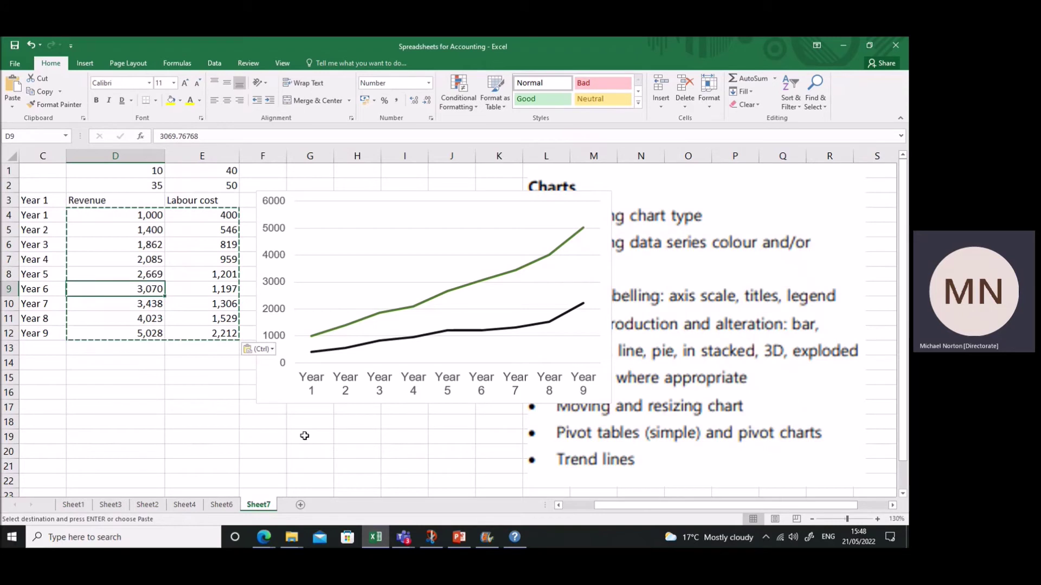
{"action": "key", "text": "Escape"}
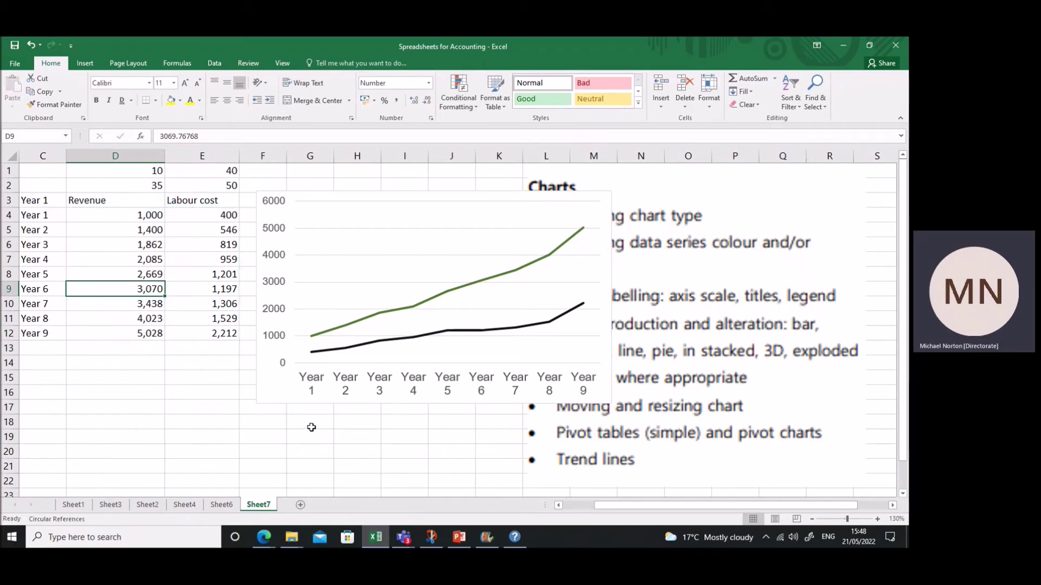
{"action": "left_click", "coordinate": [173, 410]}
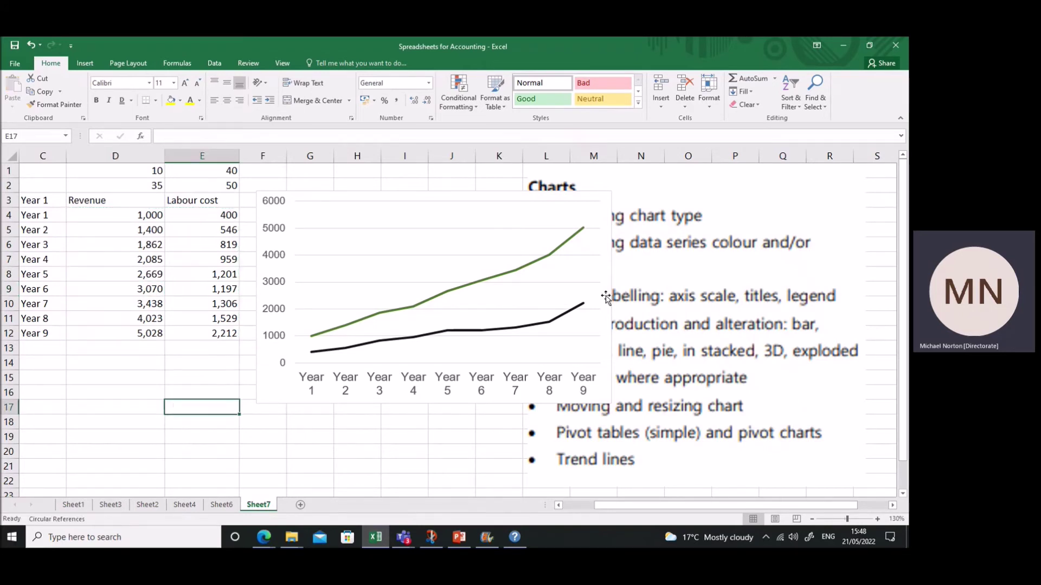
Move the chart over the data columns, clear of the Charts notes, and add primary horizontal and primary vertical axis titles.
{"action": "left_click_drag", "start_coordinate": [399, 196], "coordinate": [201, 192]}
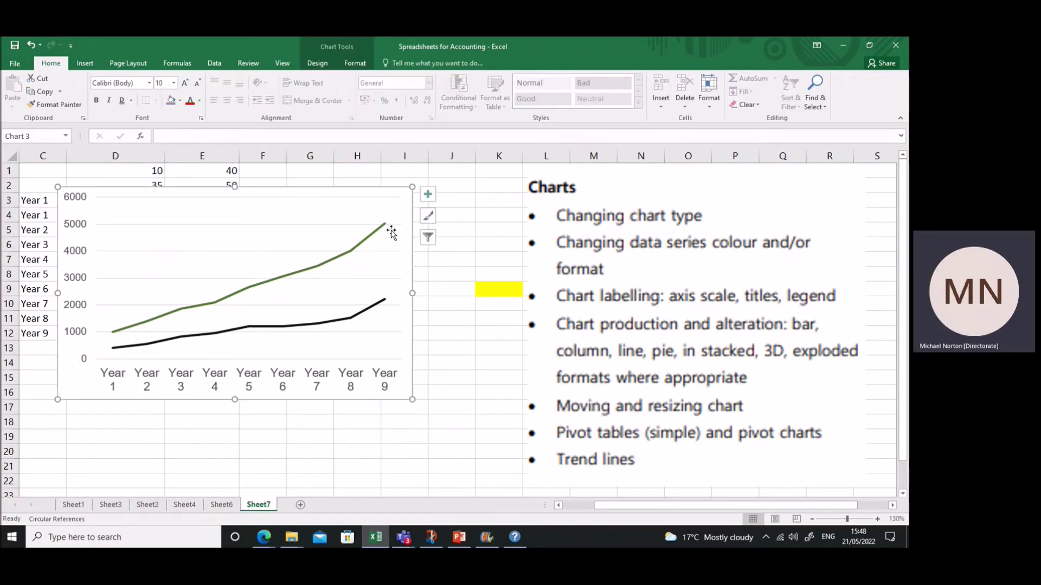
{"action": "left_click", "coordinate": [430, 198]}
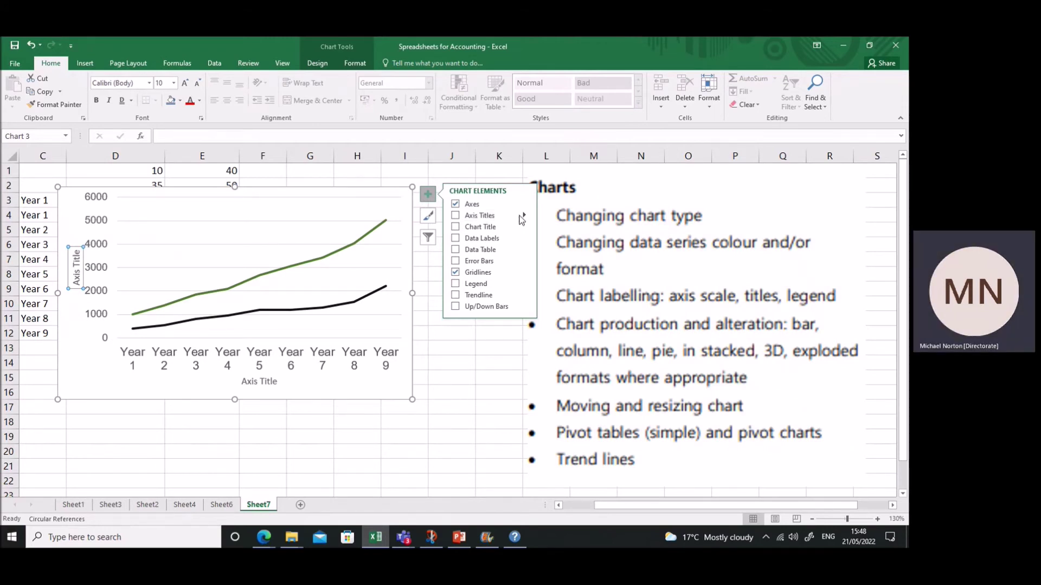
{"action": "mouse_move", "coordinate": [524, 219]}
{"action": "left_click", "coordinate": [548, 213]}
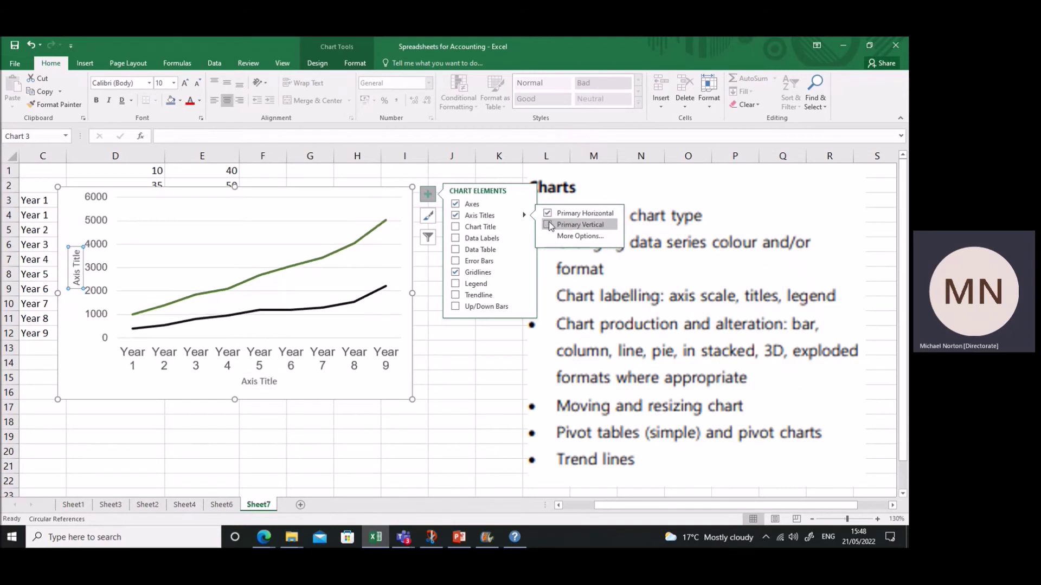
{"action": "left_click", "coordinate": [548, 225]}
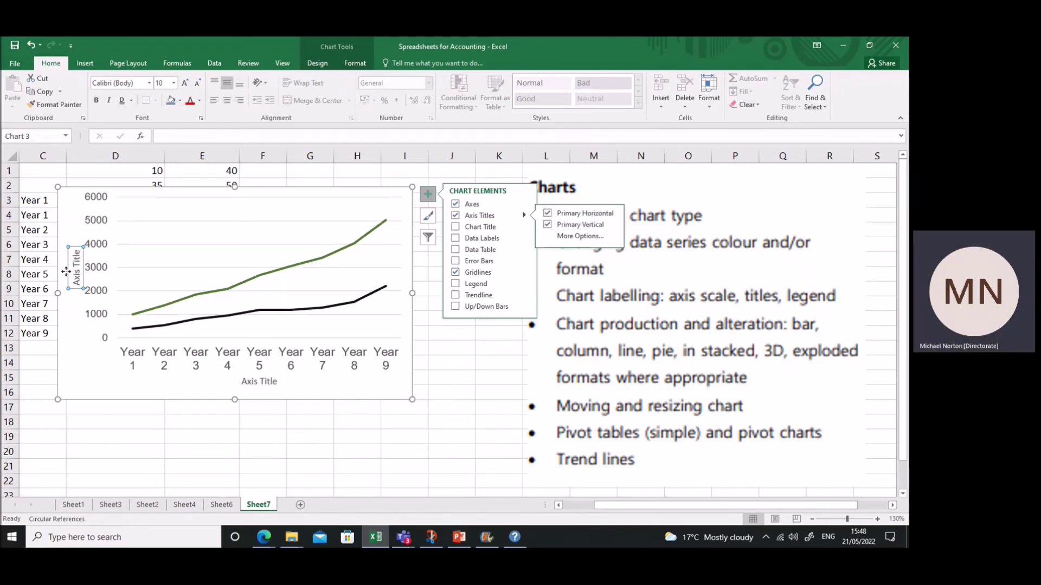
Change the chart's horizontal axis title to "Year".
{"action": "left_click", "coordinate": [258, 384]}
{"action": "left_click_drag", "start_coordinate": [242, 382], "coordinate": [292, 387]}
{"action": "type", "text": "Year"}
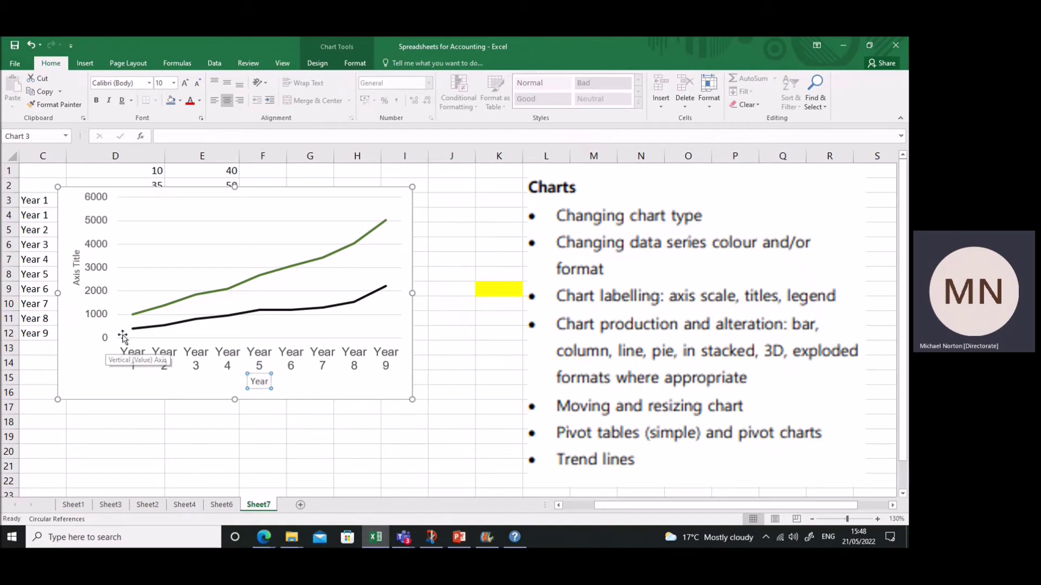
Replace the chart's vertical axis title text with "£'s".
{"action": "left_click", "coordinate": [76, 275]}
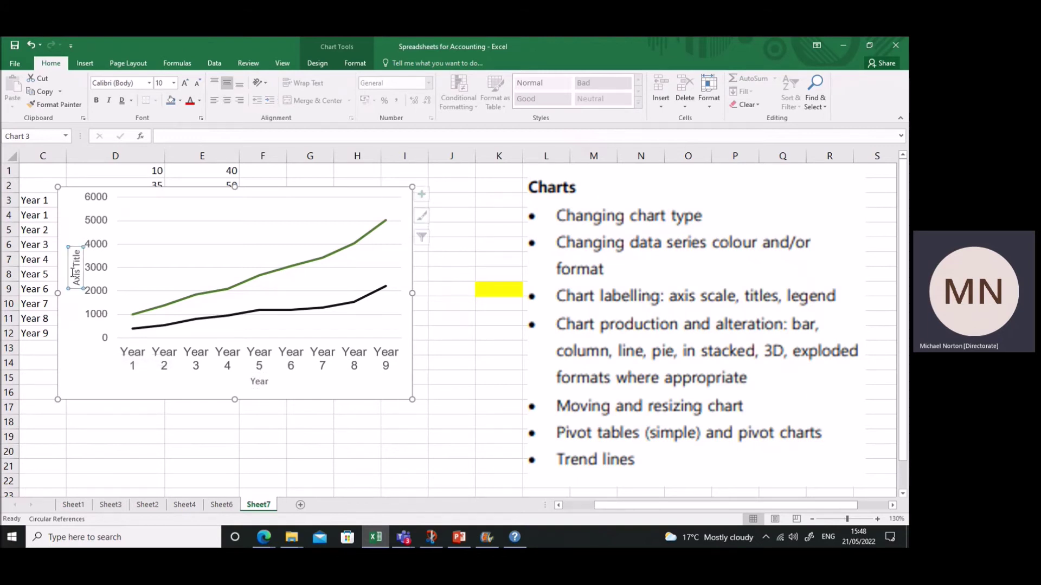
{"action": "key", "text": "BackSpace"}
{"action": "key", "text": "BackSpace"}
{"action": "key", "text": "BackSpace"}
{"action": "key", "text": "BackSpace"}
{"action": "key", "text": "BackSpace"}
{"action": "key", "text": "BackSpace"}
{"action": "key", "text": "BackSpace"}
{"action": "key", "text": "BackSpace"}
{"action": "key", "text": "BackSpace"}
{"action": "key", "text": "BackSpace"}
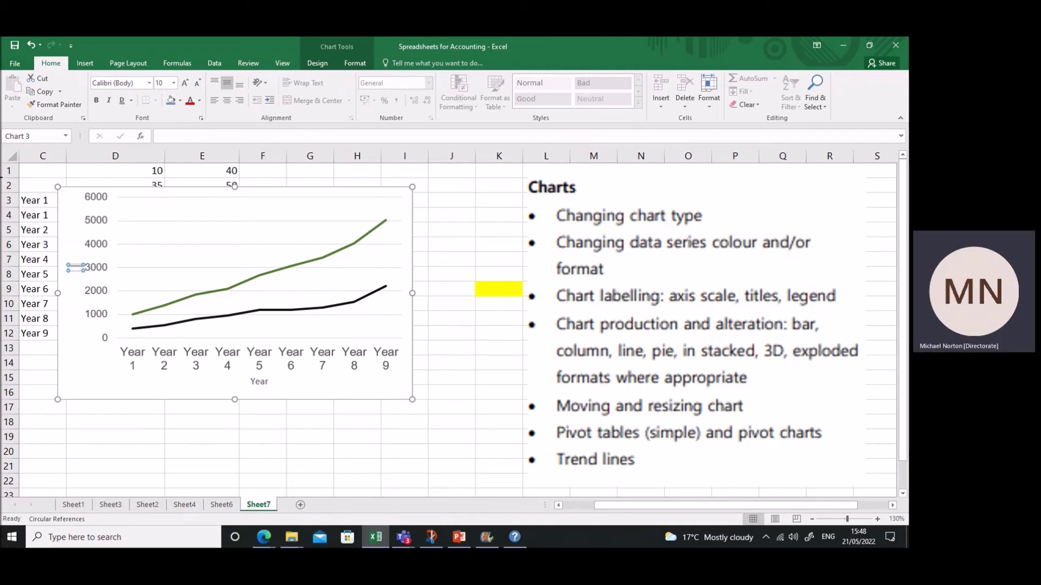
{"action": "type", "text": "£'s"}
{"action": "left_click", "coordinate": [364, 204]}
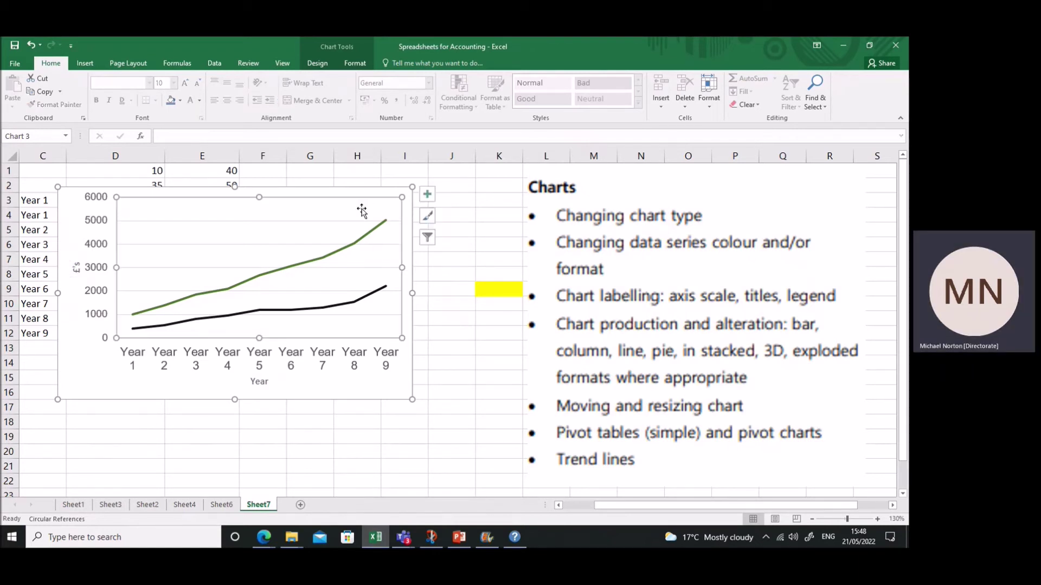
Add a legend to the chart, place it at the bottom and deselect the chart.
{"action": "left_click", "coordinate": [428, 194]}
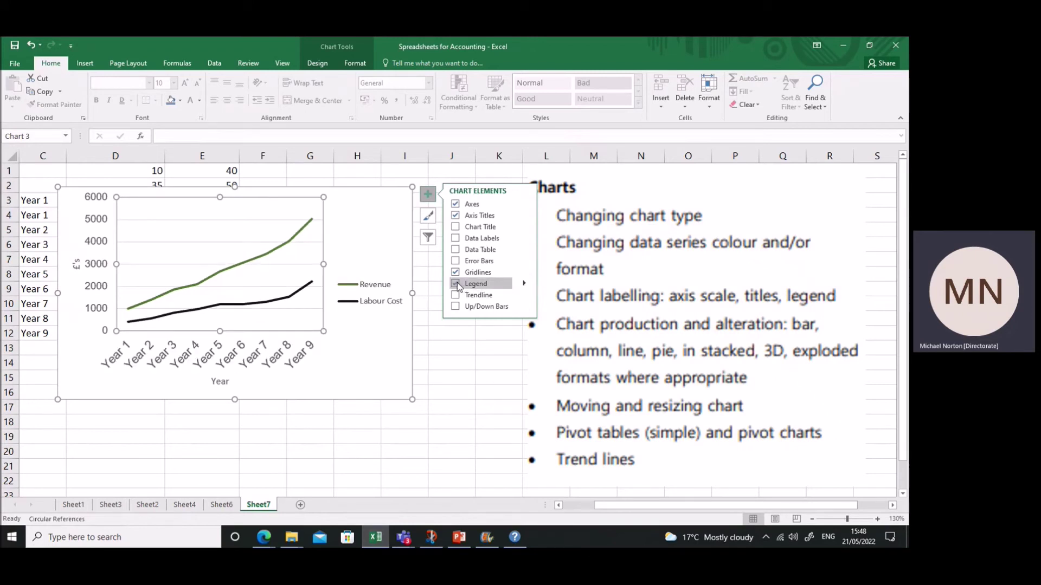
{"action": "left_click", "coordinate": [456, 284]}
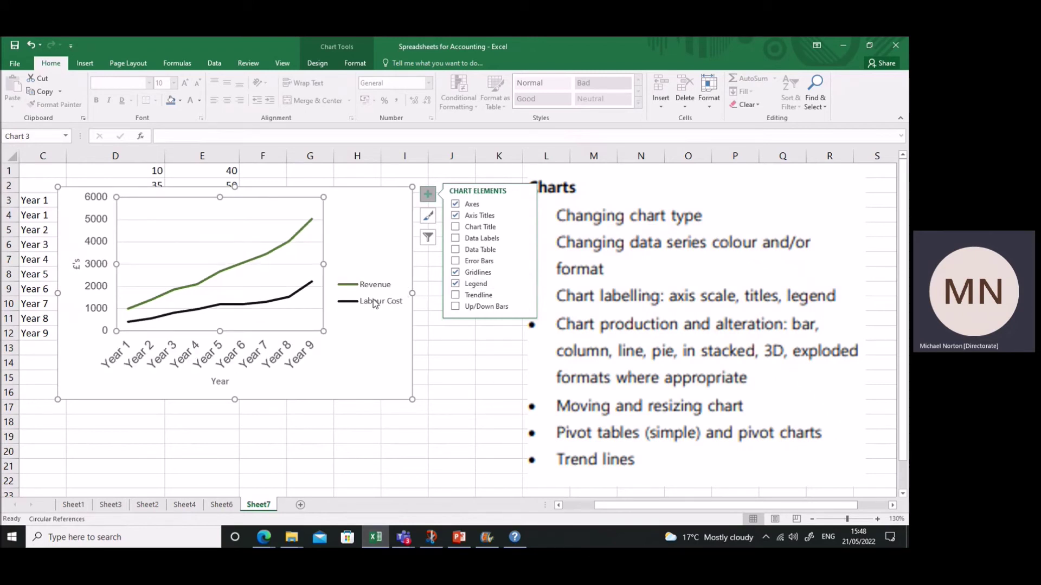
{"action": "left_click", "coordinate": [524, 284]}
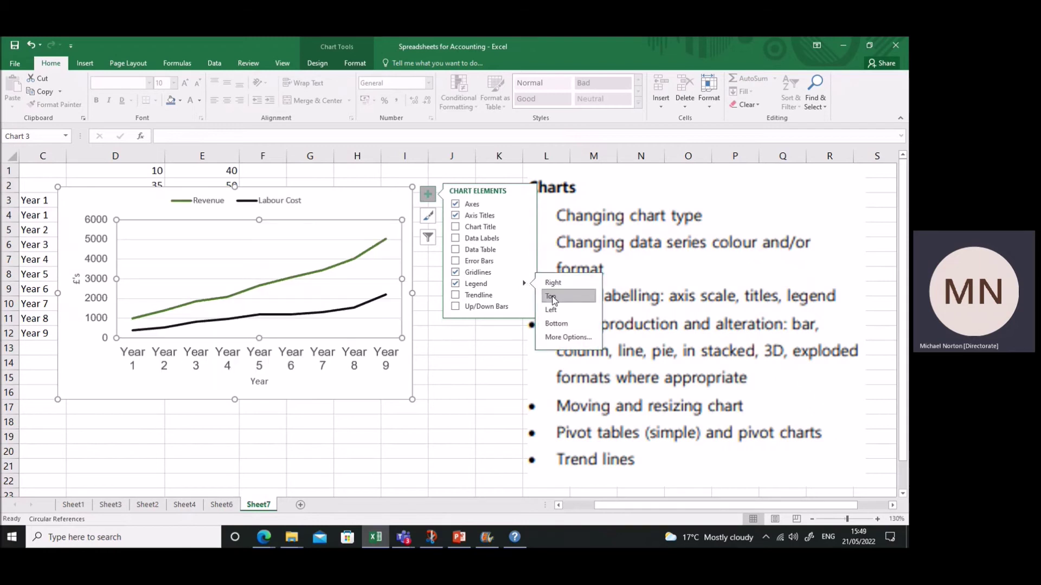
{"action": "left_click", "coordinate": [556, 324]}
{"action": "left_click", "coordinate": [466, 380]}
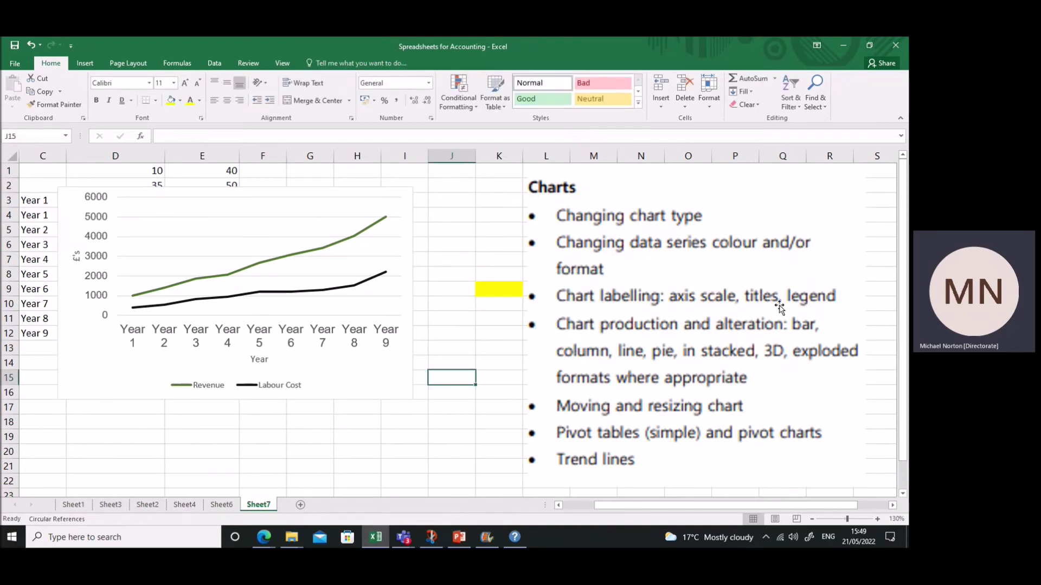
Add a chart title with the Above Chart placement and deselect the chart.
{"action": "left_click", "coordinate": [304, 206]}
{"action": "left_click", "coordinate": [428, 194]}
{"action": "left_click", "coordinate": [456, 216]}
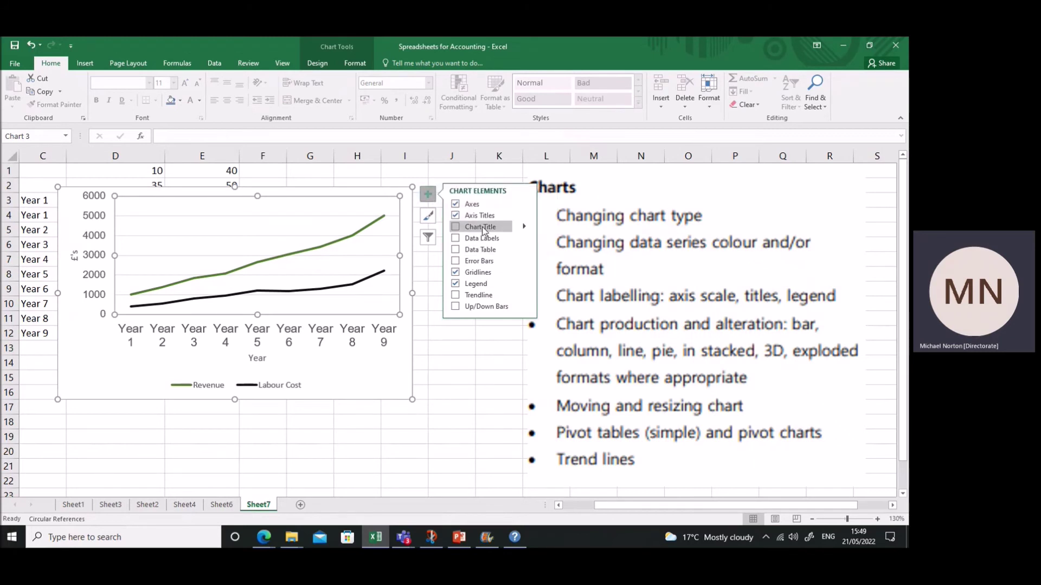
{"action": "left_click", "coordinate": [523, 227]}
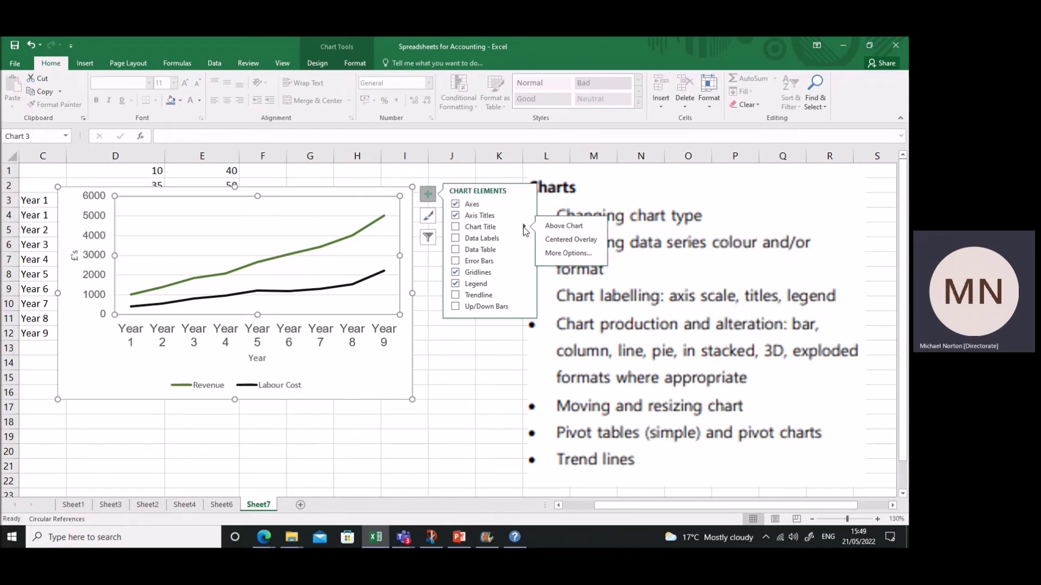
{"action": "left_click", "coordinate": [563, 226]}
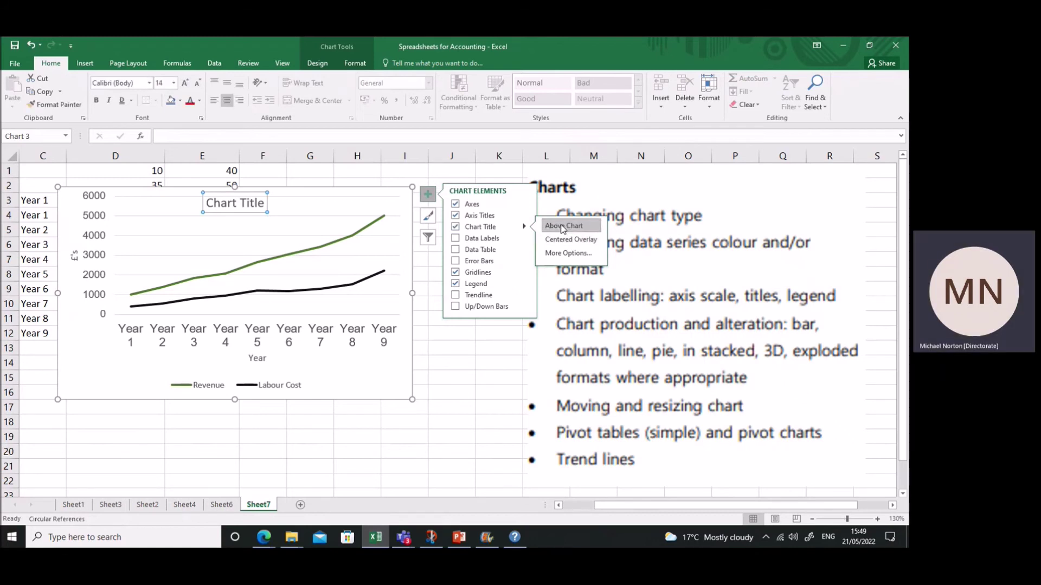
{"action": "left_click", "coordinate": [360, 302]}
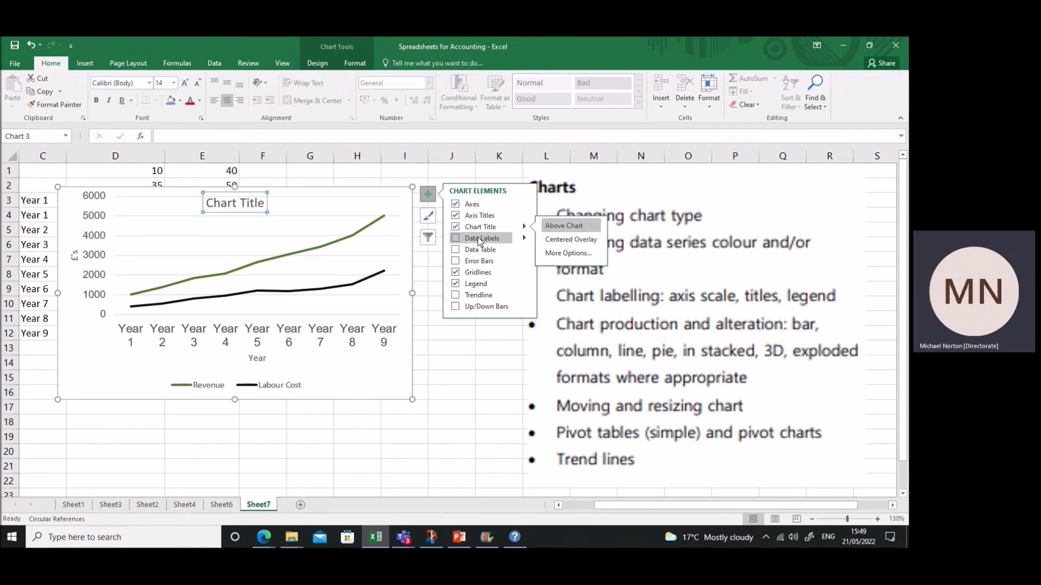
{"action": "left_click", "coordinate": [441, 397]}
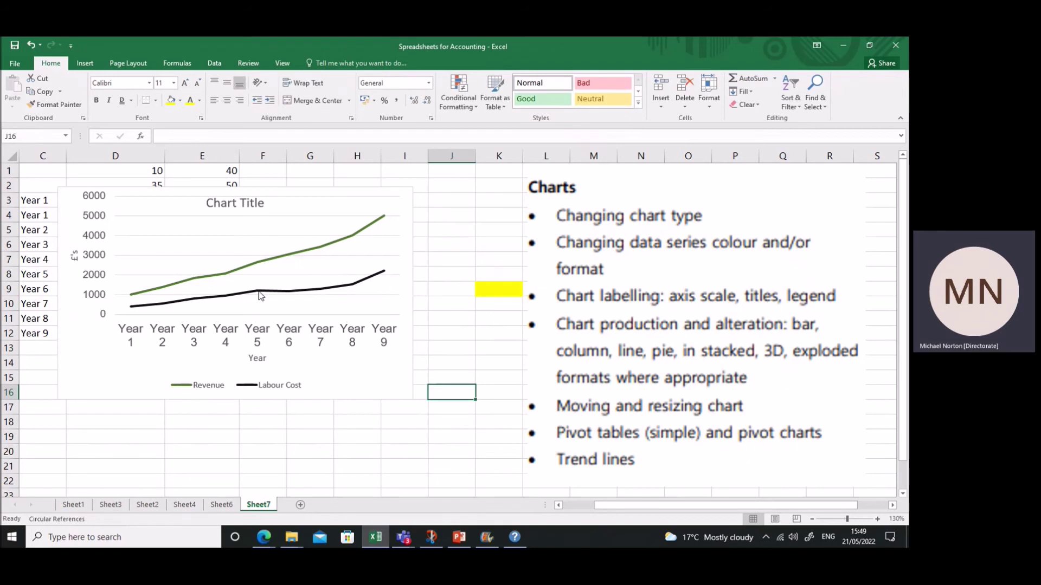
Lower the upper edge of the plot area so that it sits just beneath the chart title.
{"action": "left_click", "coordinate": [278, 322]}
{"action": "left_click", "coordinate": [264, 245]}
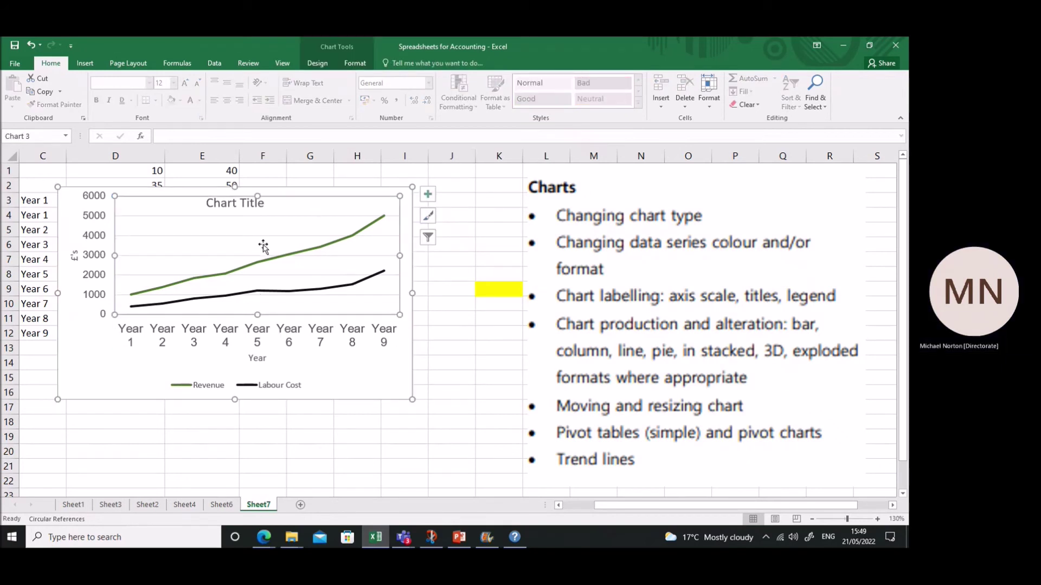
{"action": "left_click_drag", "start_coordinate": [257, 195], "coordinate": [260, 216]}
Replace the placeholder chart title with "Revenue vs Labour Cost" and deselect the chart.
{"action": "left_click", "coordinate": [259, 205]}
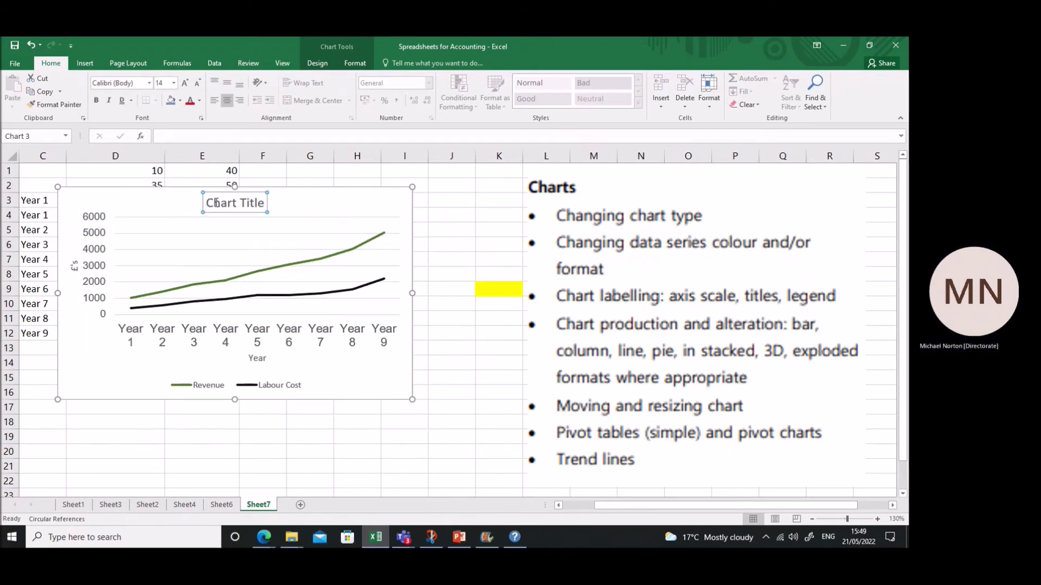
{"action": "triple_click", "coordinate": [270, 205]}
{"action": "type", "text": "REvenue"}
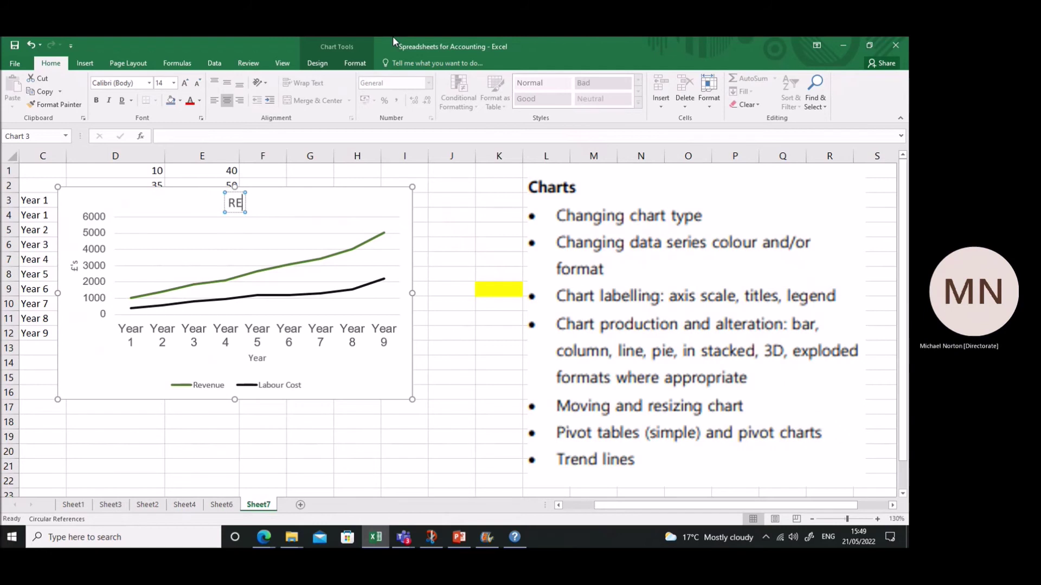
{"action": "key", "text": "BackSpace"}
{"action": "key", "text": "BackSpace"}
{"action": "key", "text": "BackSpace"}
{"action": "key", "text": "BackSpace"}
{"action": "key", "text": "BackSpace"}
{"action": "key", "text": "BackSpace"}
{"action": "type", "text": "evenue"}
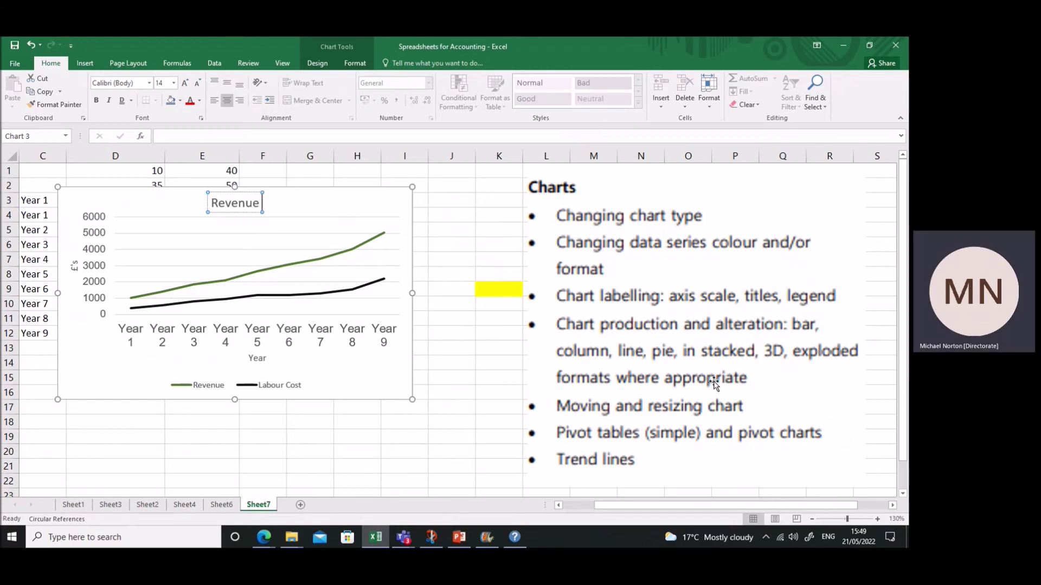
{"action": "type", "text": " vs Labour Cost"}
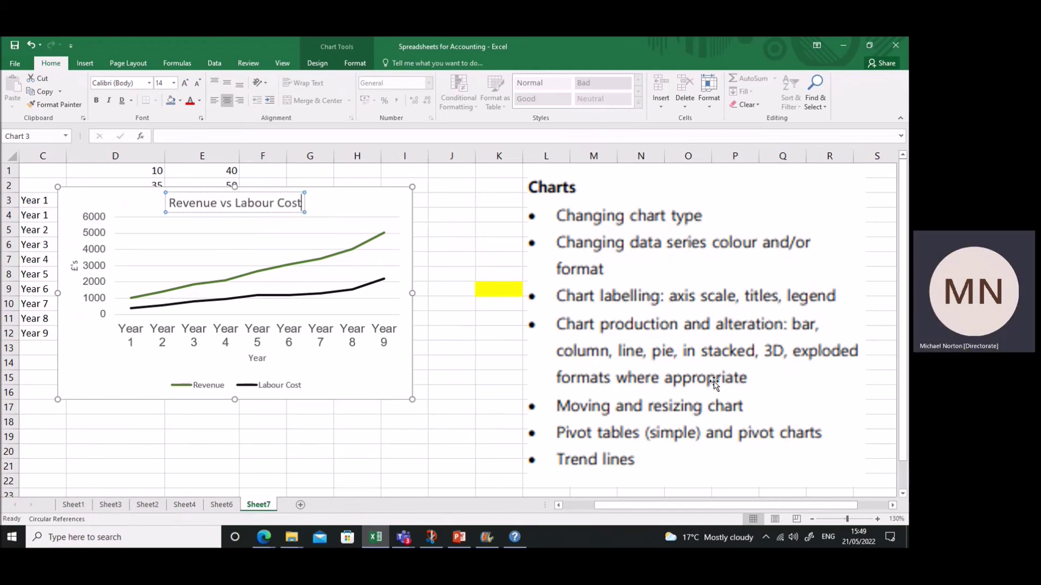
{"action": "left_click", "coordinate": [465, 220]}
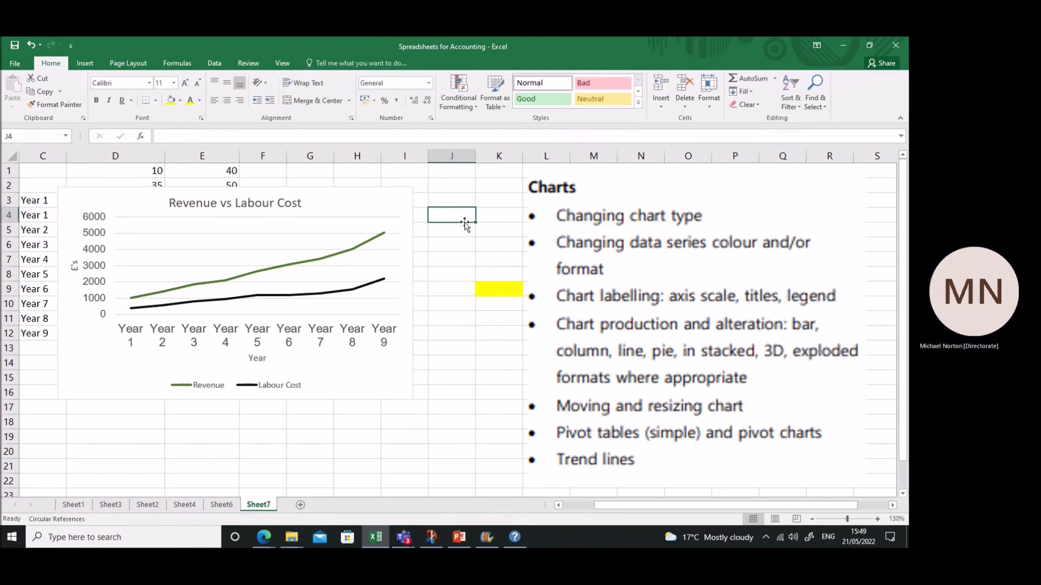
Extend the lower edge of the plot area down towards the legend.
{"action": "left_click", "coordinate": [297, 224]}
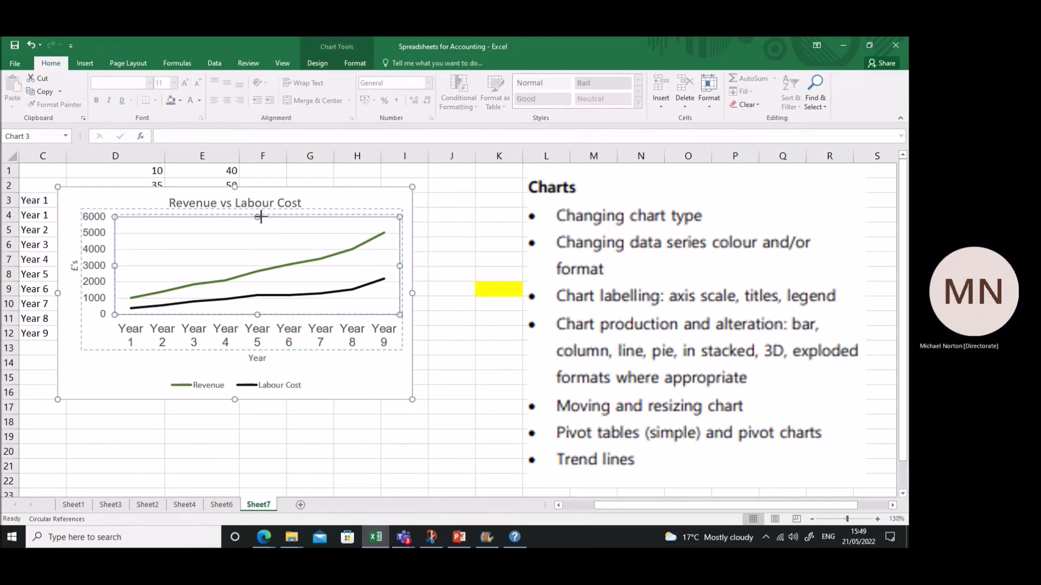
{"action": "left_click_drag", "start_coordinate": [261, 214], "coordinate": [256, 220]}
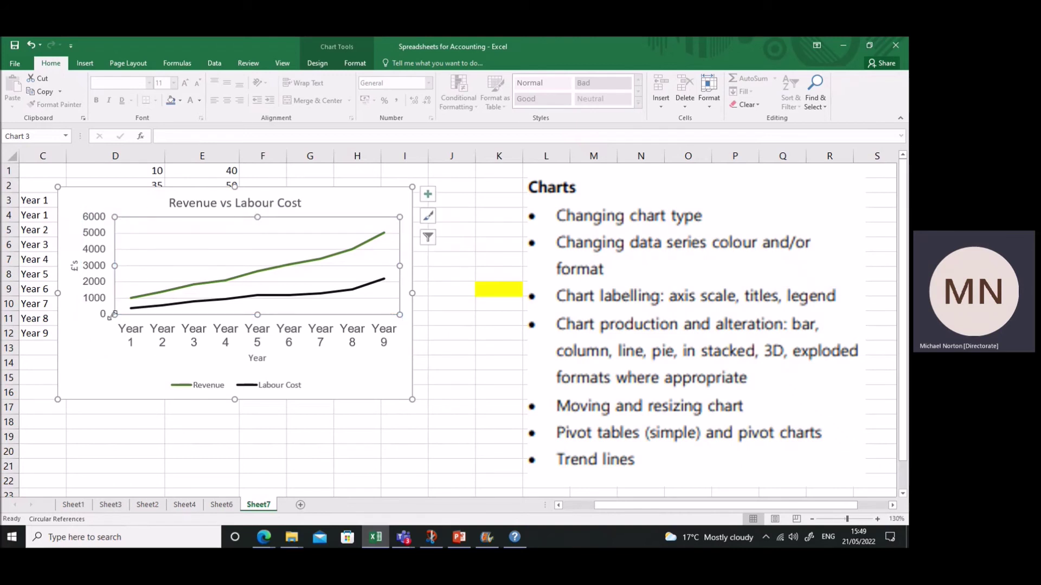
{"action": "left_click_drag", "start_coordinate": [257, 315], "coordinate": [254, 330]}
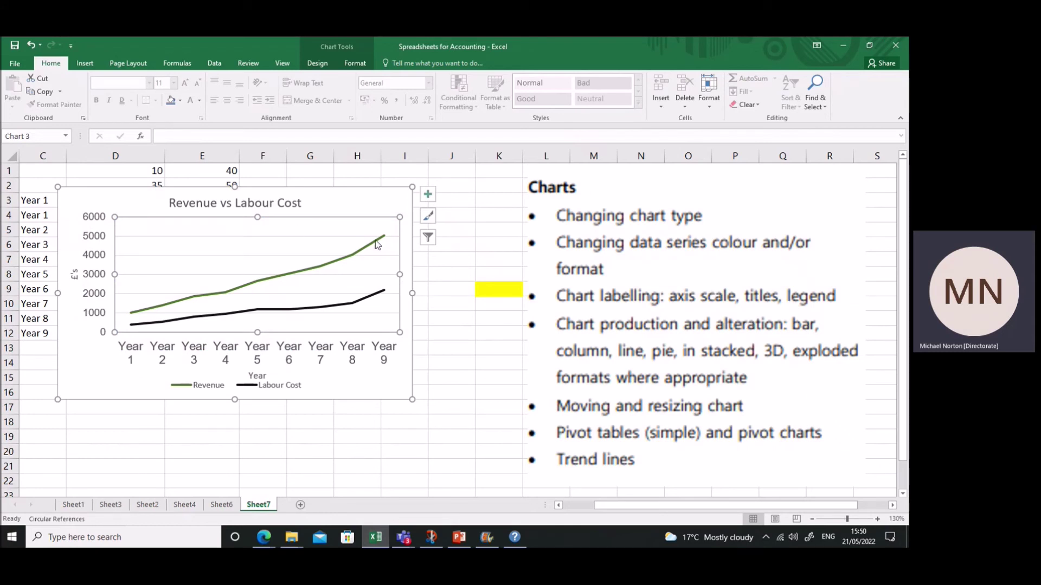
Add data labels to the left of the points on both lines and deselect the chart.
{"action": "left_click", "coordinate": [428, 196]}
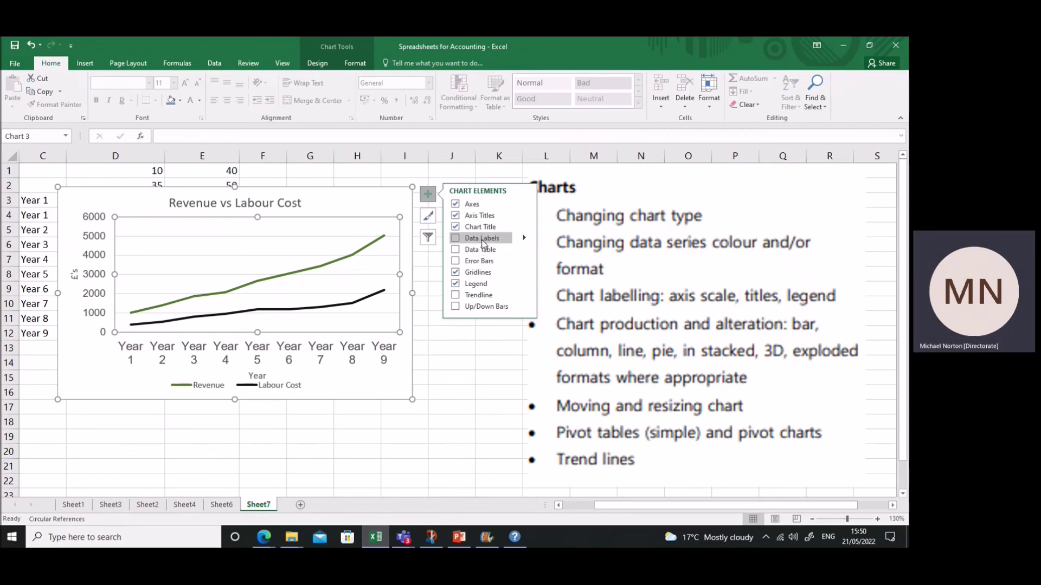
{"action": "left_click", "coordinate": [525, 239]}
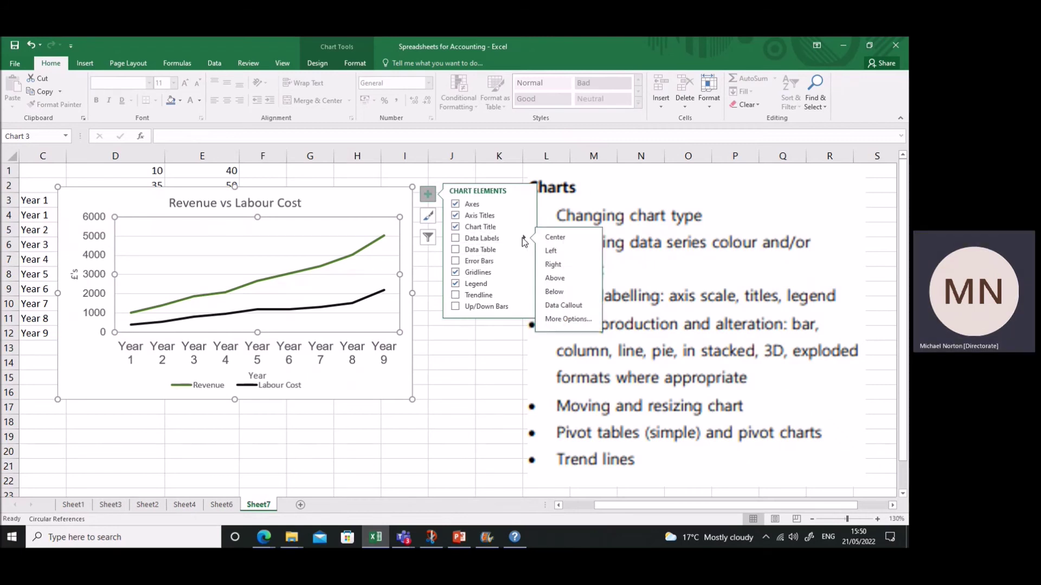
{"action": "left_click", "coordinate": [549, 251]}
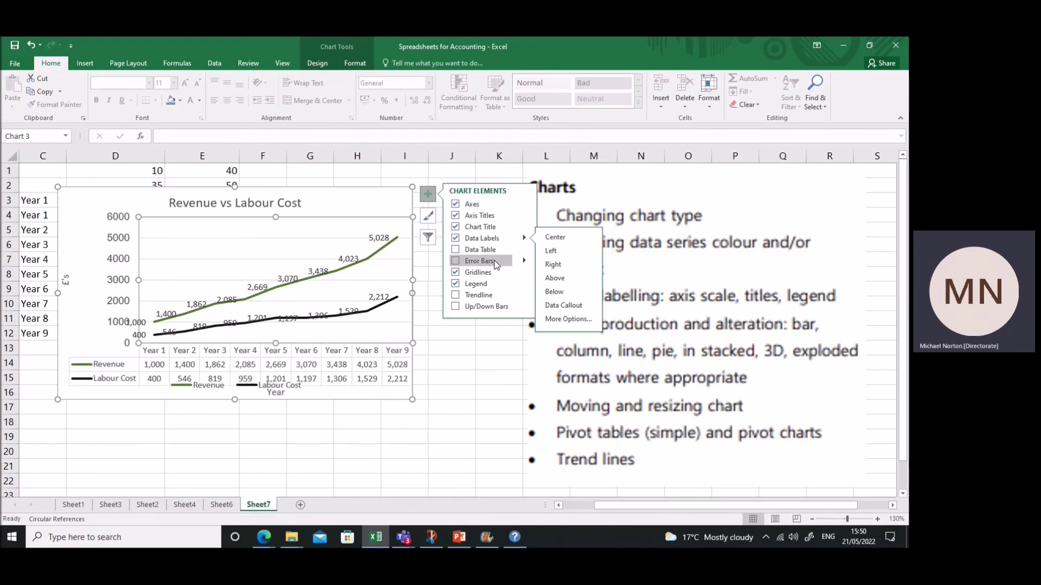
{"action": "left_click", "coordinate": [480, 346]}
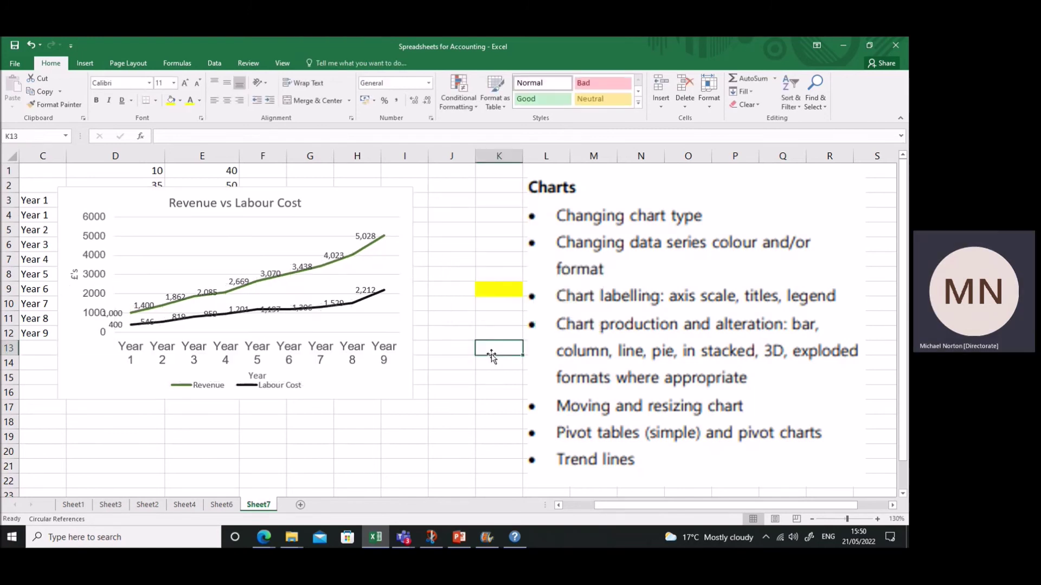
Move the yellow marker cell to K11, beside the chart production bullet.
{"action": "left_click", "coordinate": [511, 292]}
{"action": "left_click_drag", "start_coordinate": [512, 309], "coordinate": [513, 325]}
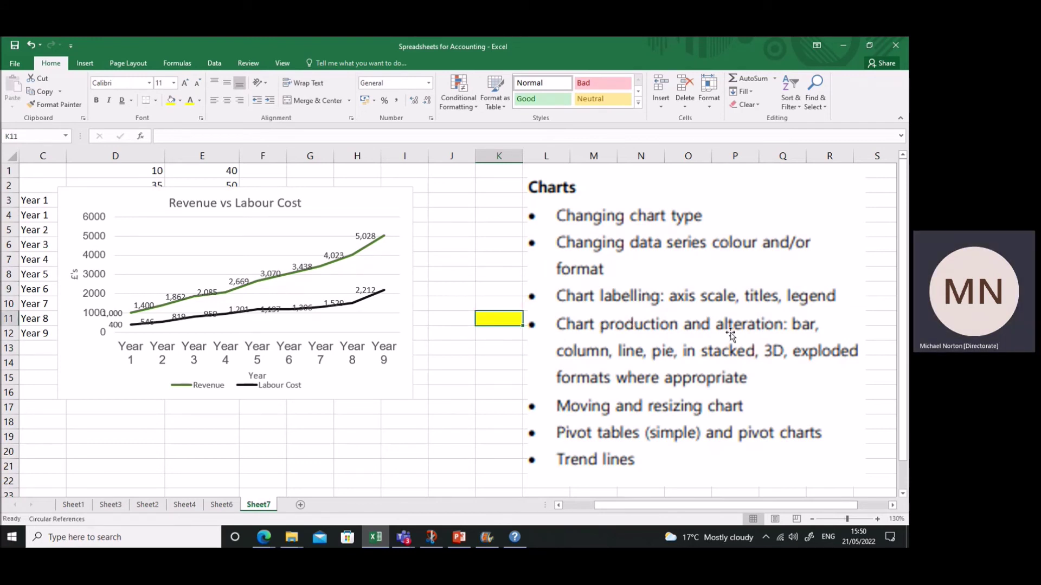
Open the chart type options for the line chart and close them without changing the type.
{"action": "left_click", "coordinate": [350, 206]}
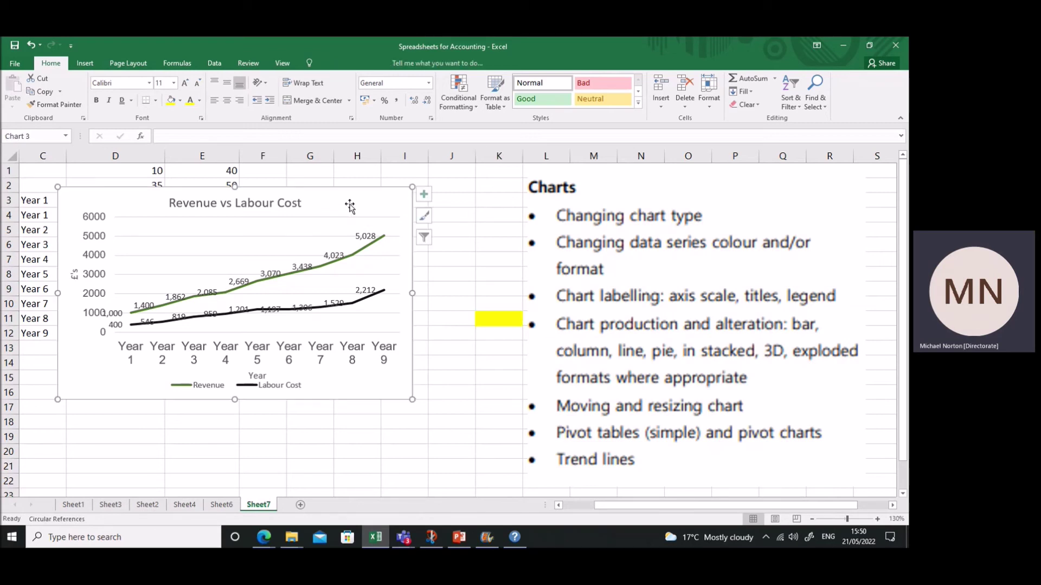
{"action": "right_click", "coordinate": [344, 200]}
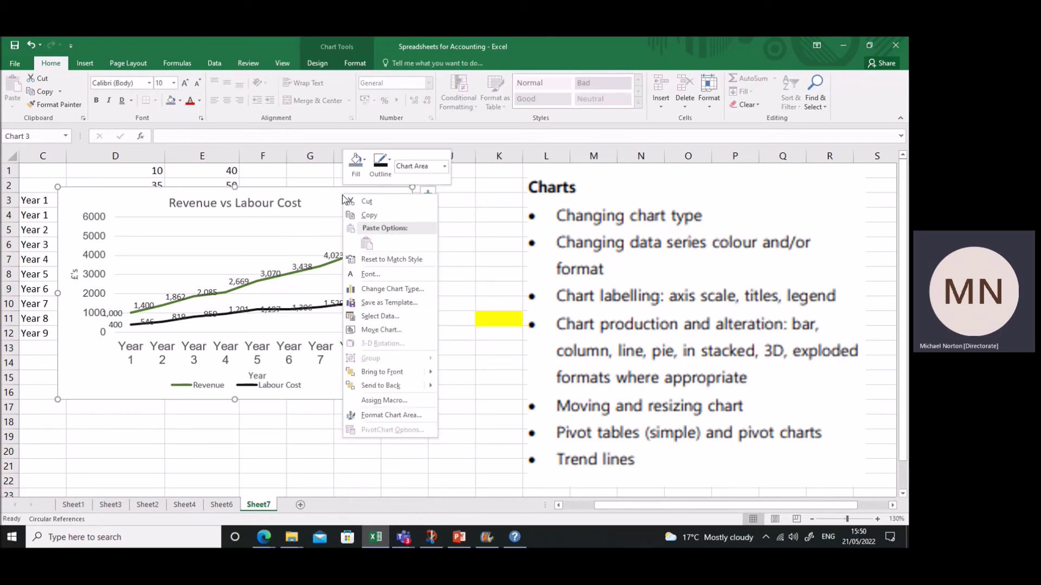
{"action": "left_click", "coordinate": [398, 290]}
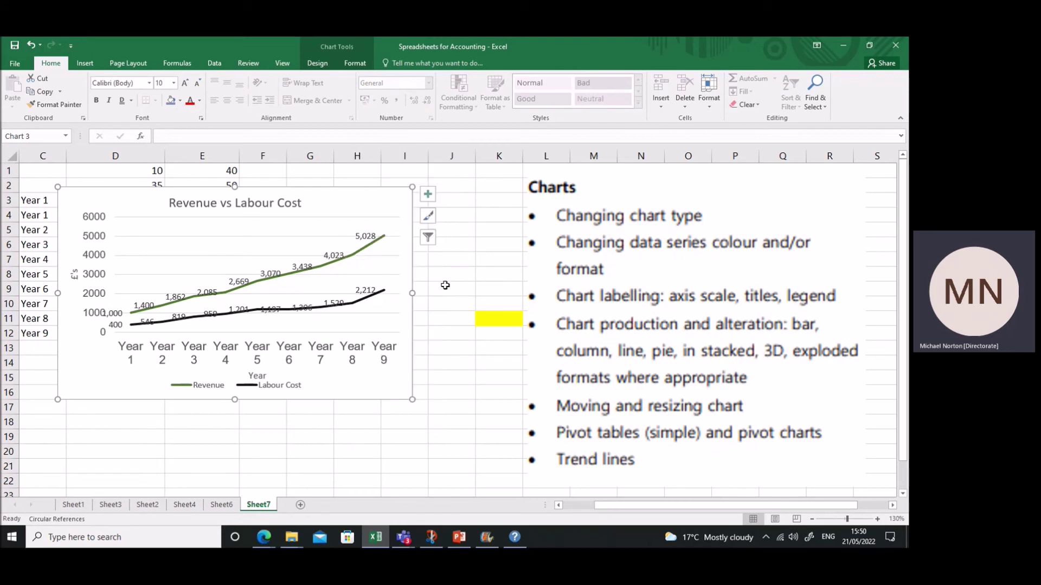
{"action": "left_click", "coordinate": [452, 199]}
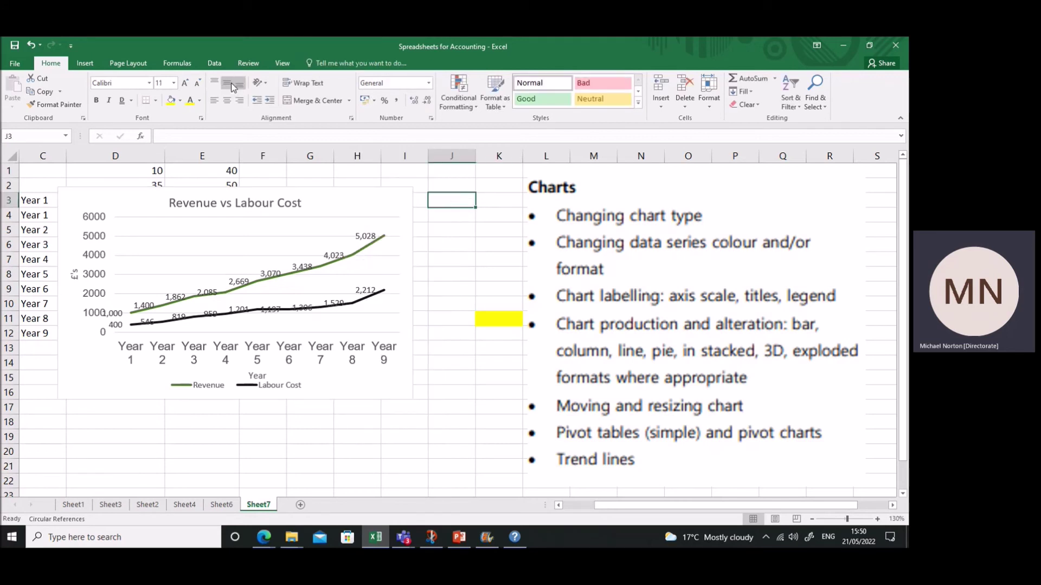
Insert an empty column chart over the line chart and delete it.
{"action": "left_click", "coordinate": [84, 63]}
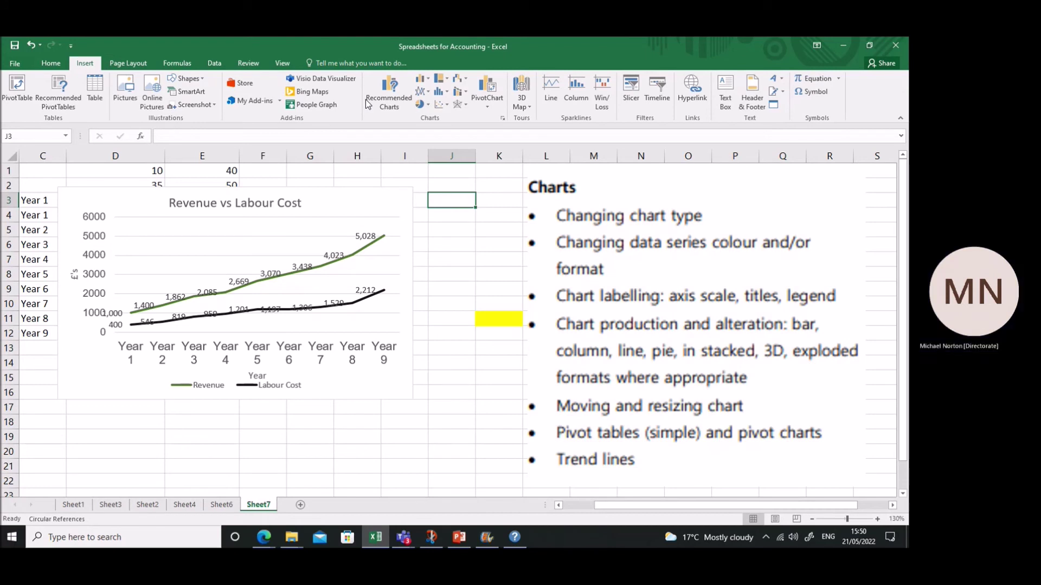
{"action": "left_click", "coordinate": [422, 79]}
{"action": "left_click", "coordinate": [431, 115]}
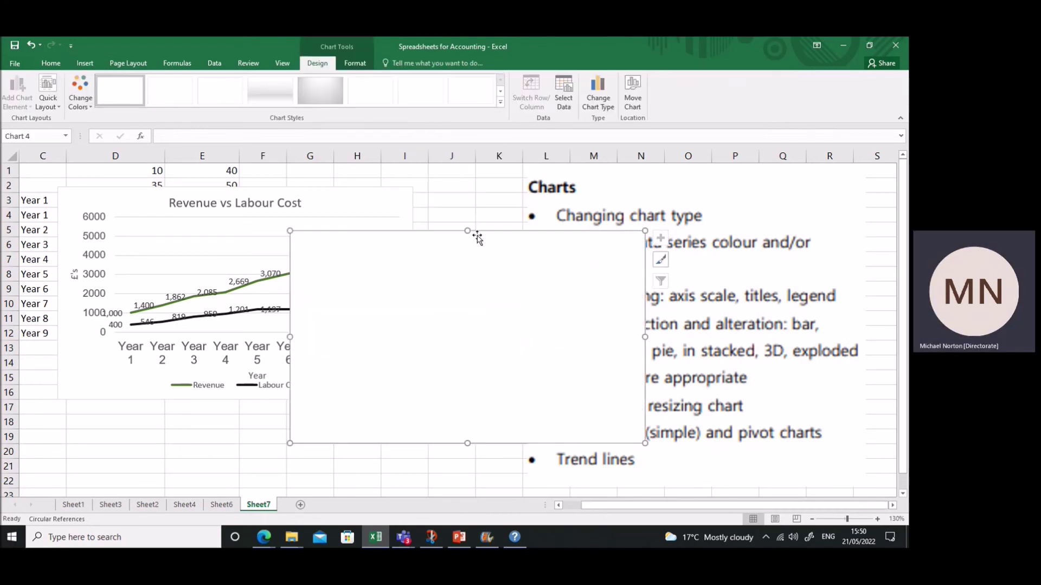
{"action": "left_click_drag", "start_coordinate": [488, 227], "coordinate": [331, 200]}
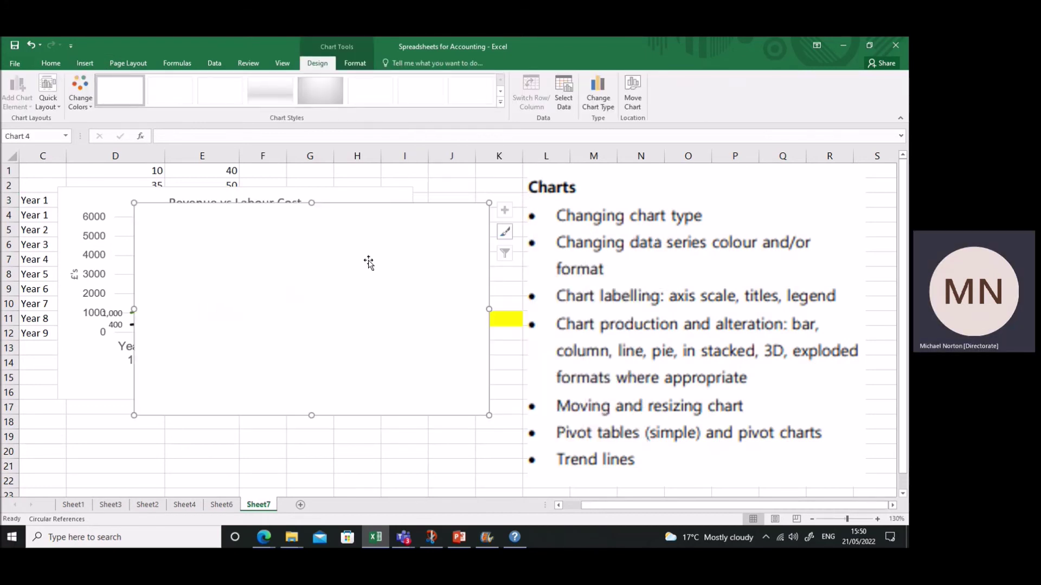
{"action": "key", "text": "Delete"}
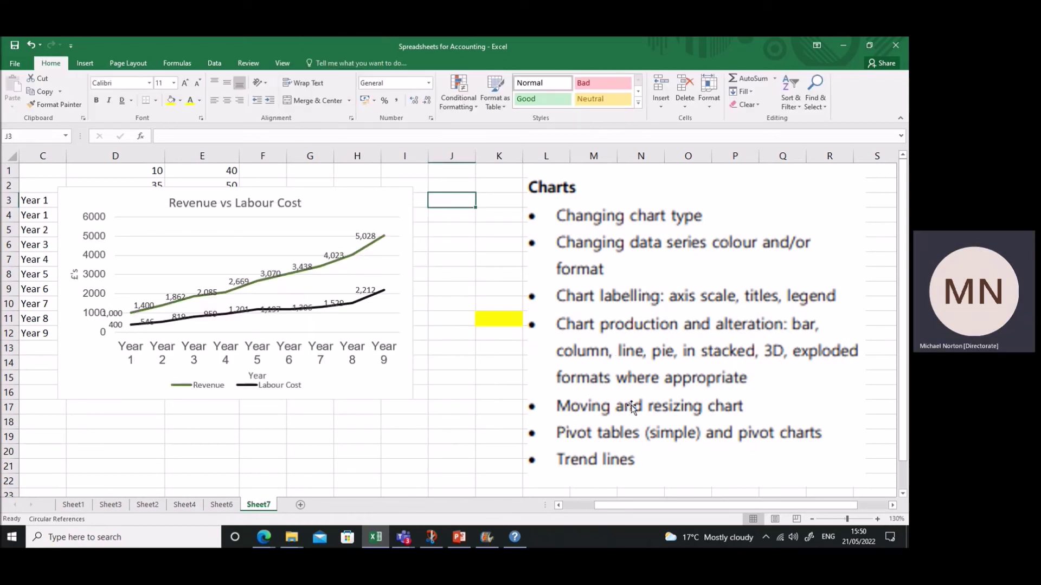
Move the line chart slightly upwards and enlarge it so that it reaches into column J and down to row 21.
{"action": "left_click", "coordinate": [383, 200]}
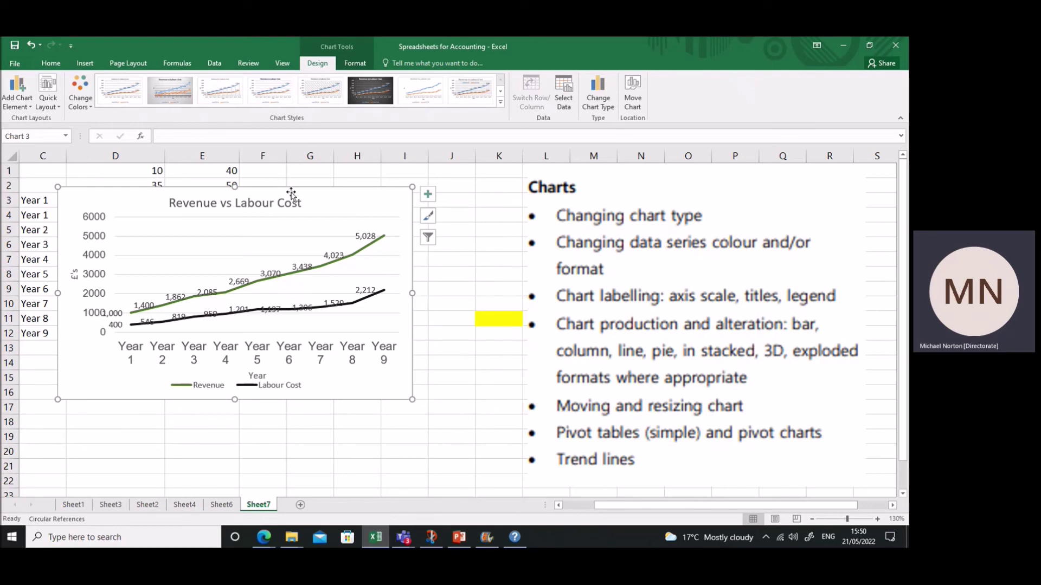
{"action": "mouse_move", "coordinate": [286, 190]}
{"action": "left_mouse_down"}
{"action": "mouse_move", "coordinate": [349, 222]}
{"action": "mouse_move", "coordinate": [347, 237]}
{"action": "mouse_move", "coordinate": [259, 179]}
{"action": "mouse_move", "coordinate": [269, 201]}
{"action": "mouse_move", "coordinate": [435, 270]}
{"action": "mouse_move", "coordinate": [267, 191]}
{"action": "mouse_move", "coordinate": [321, 221]}
{"action": "mouse_move", "coordinate": [283, 186]}
{"action": "mouse_move", "coordinate": [293, 177]}
{"action": "left_mouse_up"}
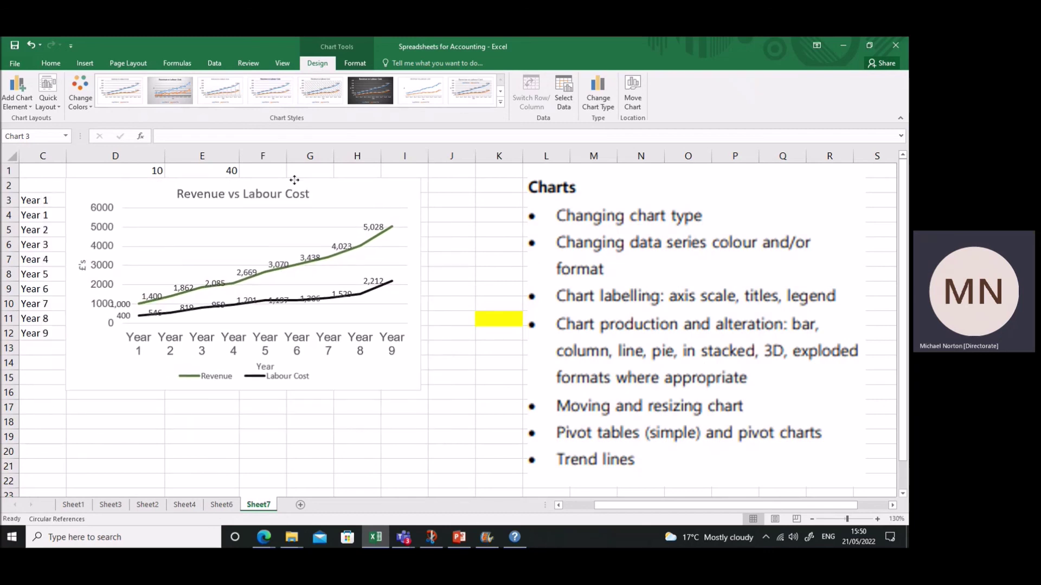
{"action": "left_click_drag", "start_coordinate": [421, 390], "coordinate": [495, 443]}
{"action": "left_click_drag", "start_coordinate": [501, 313], "coordinate": [446, 311]}
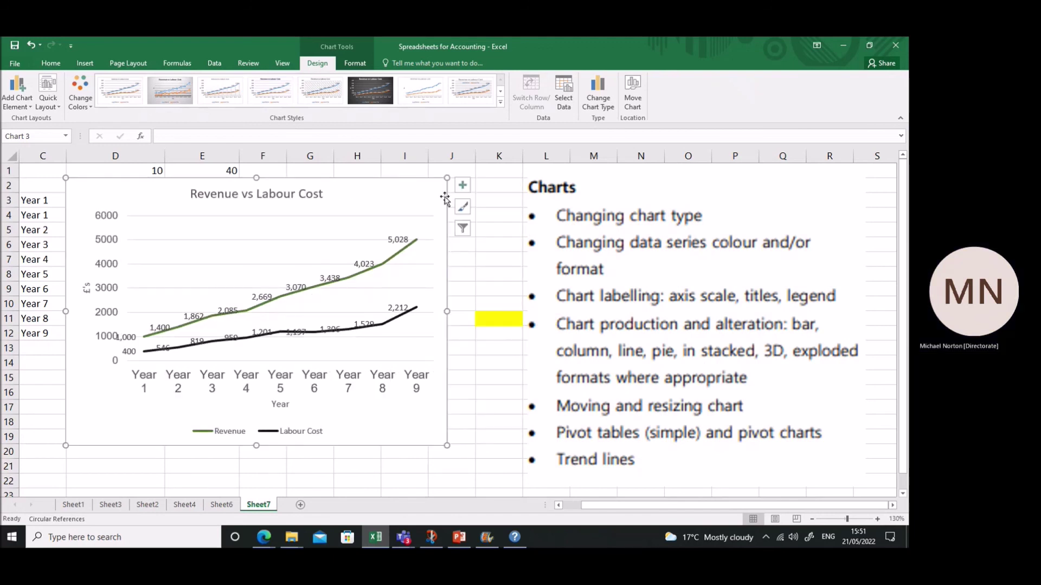
{"action": "left_click_drag", "start_coordinate": [446, 177], "coordinate": [453, 172]}
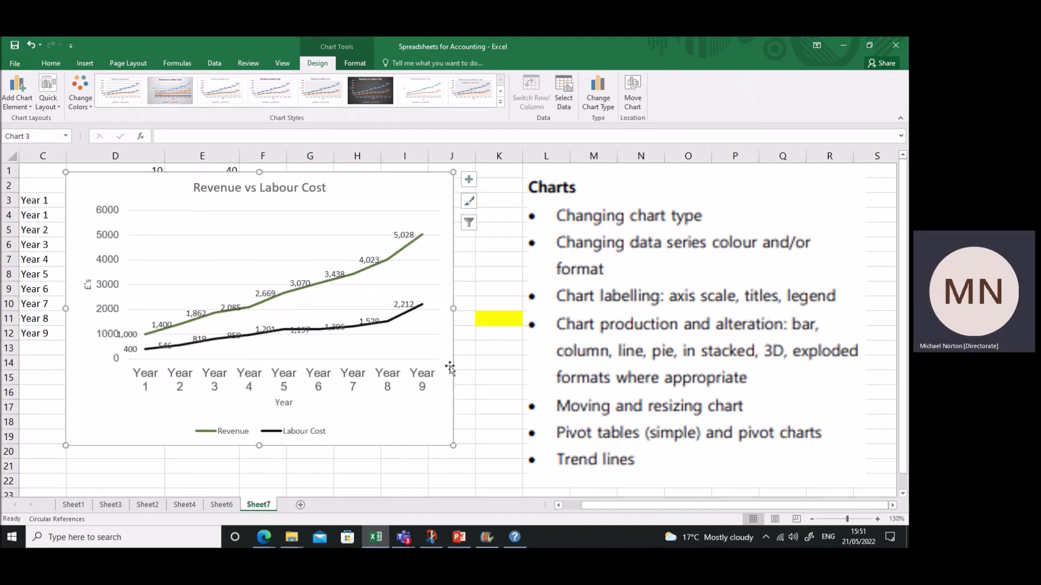
{"action": "left_click_drag", "start_coordinate": [259, 446], "coordinate": [259, 469]}
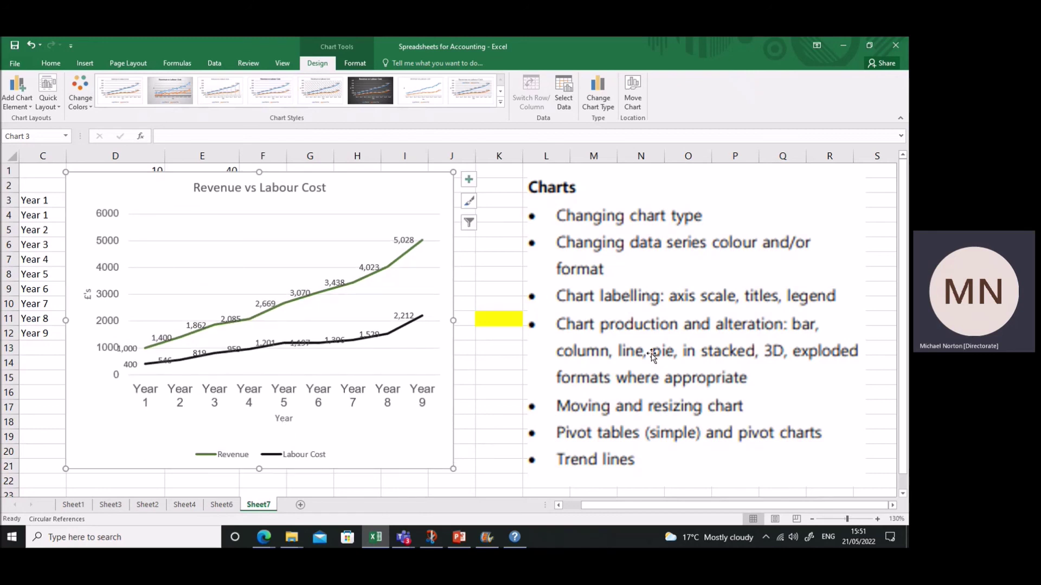
Move the yellow marker cell to K17, beside the moving and resizing bullet.
{"action": "left_click", "coordinate": [508, 322]}
{"action": "left_click_drag", "start_coordinate": [512, 326], "coordinate": [507, 412]}
Resize the chart to end within column J, and move it up so that its upper edge lies in row 2.
{"action": "left_click", "coordinate": [432, 255]}
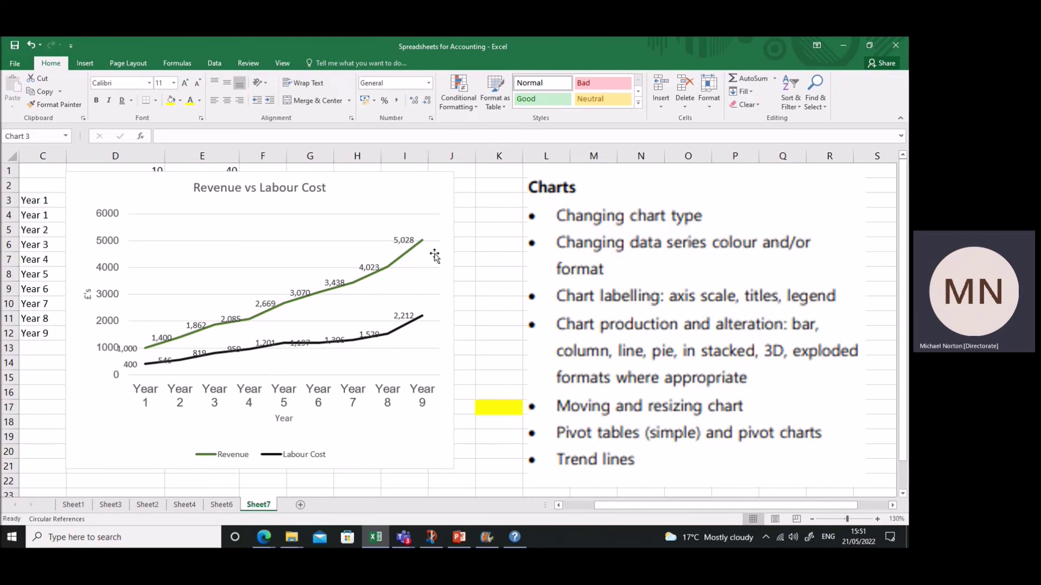
{"action": "left_click_drag", "start_coordinate": [453, 320], "coordinate": [486, 228]}
{"action": "left_click_drag", "start_coordinate": [485, 167], "coordinate": [445, 205]}
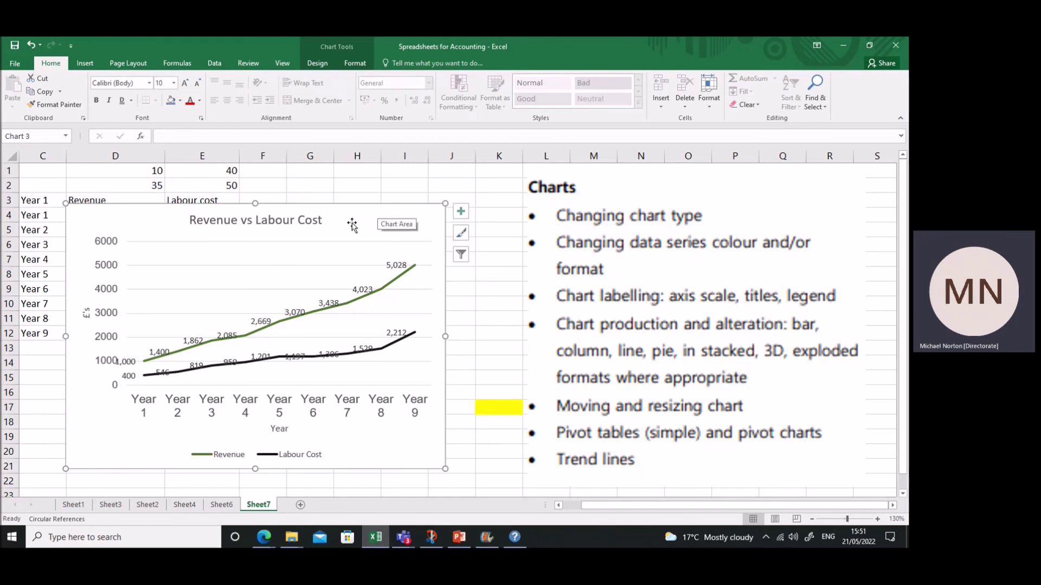
{"action": "mouse_move", "coordinate": [352, 226]}
{"action": "left_mouse_down"}
{"action": "mouse_move", "coordinate": [395, 210]}
{"action": "mouse_move", "coordinate": [418, 239]}
{"action": "mouse_move", "coordinate": [339, 207]}
{"action": "mouse_move", "coordinate": [358, 197]}
{"action": "mouse_move", "coordinate": [390, 235]}
{"action": "mouse_move", "coordinate": [356, 200]}
{"action": "mouse_move", "coordinate": [398, 212]}
{"action": "mouse_move", "coordinate": [357, 201]}
{"action": "left_mouse_up"}
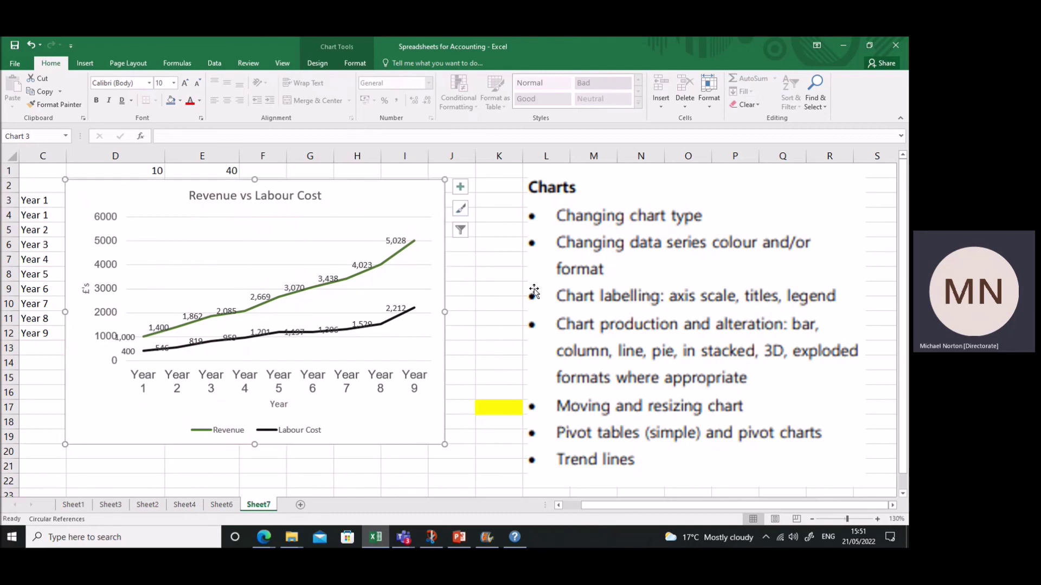
Move the yellow marker cell down to K20, near the trend lines bullet.
{"action": "left_click", "coordinate": [506, 406]}
{"action": "left_click_drag", "start_coordinate": [508, 414], "coordinate": [502, 450]}
Add a trendline based on the Revenue series, check the trendline types offered, and remove the trendline.
{"action": "left_click", "coordinate": [443, 231]}
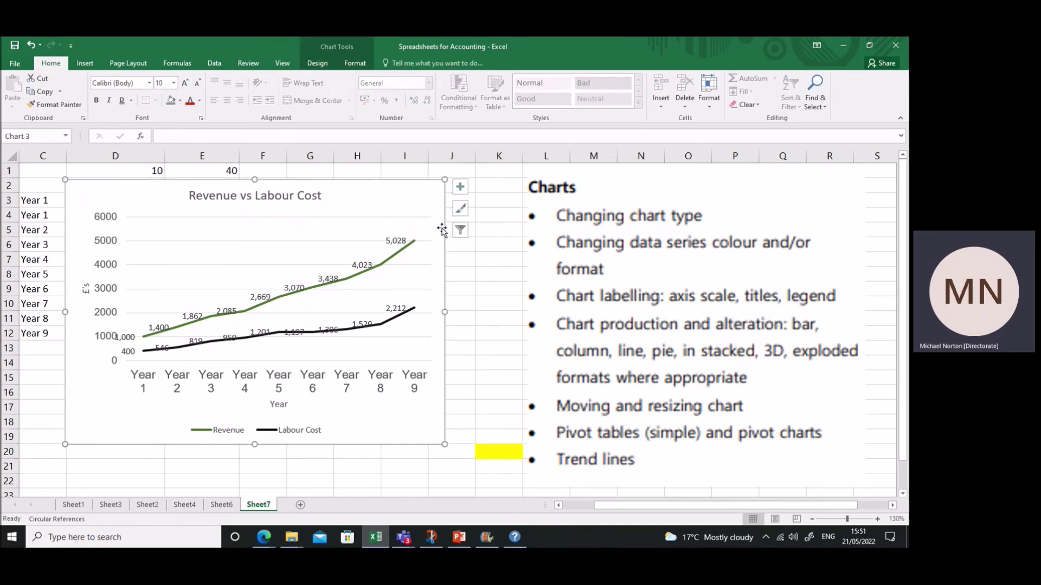
{"action": "left_click", "coordinate": [460, 186]}
{"action": "left_click", "coordinate": [500, 288]}
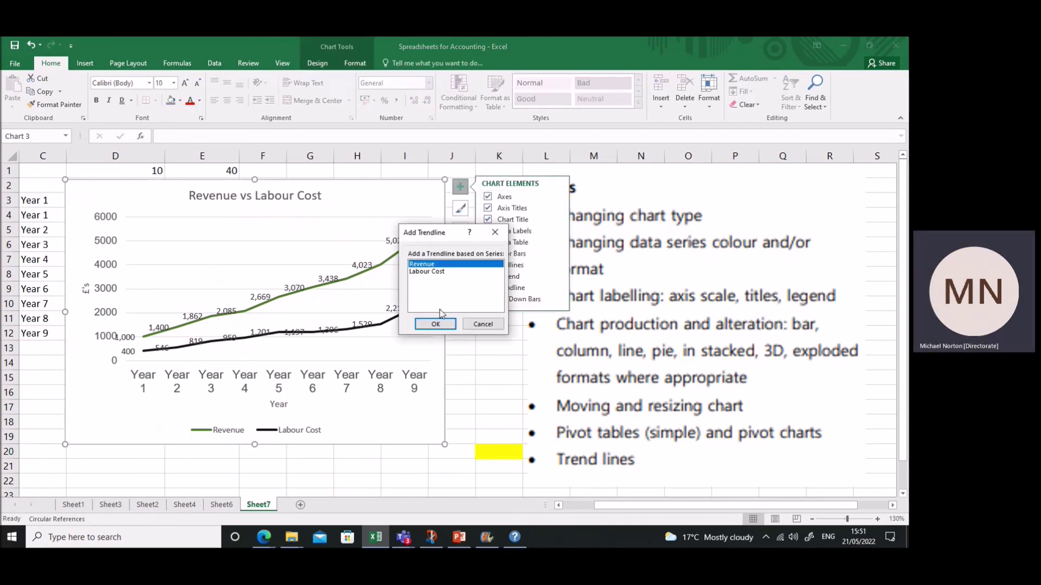
{"action": "left_click", "coordinate": [435, 324]}
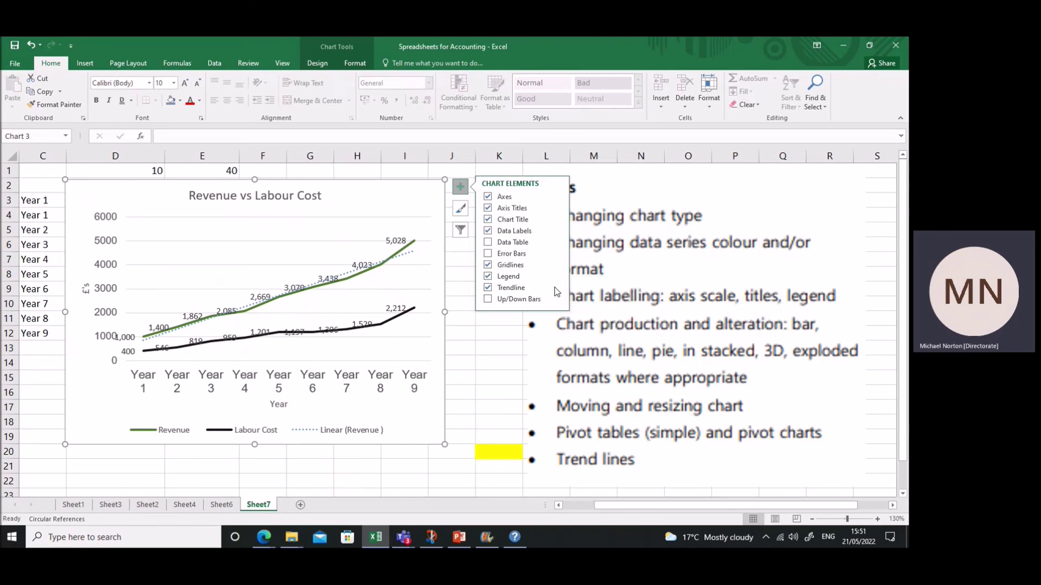
{"action": "mouse_move", "coordinate": [554, 290]}
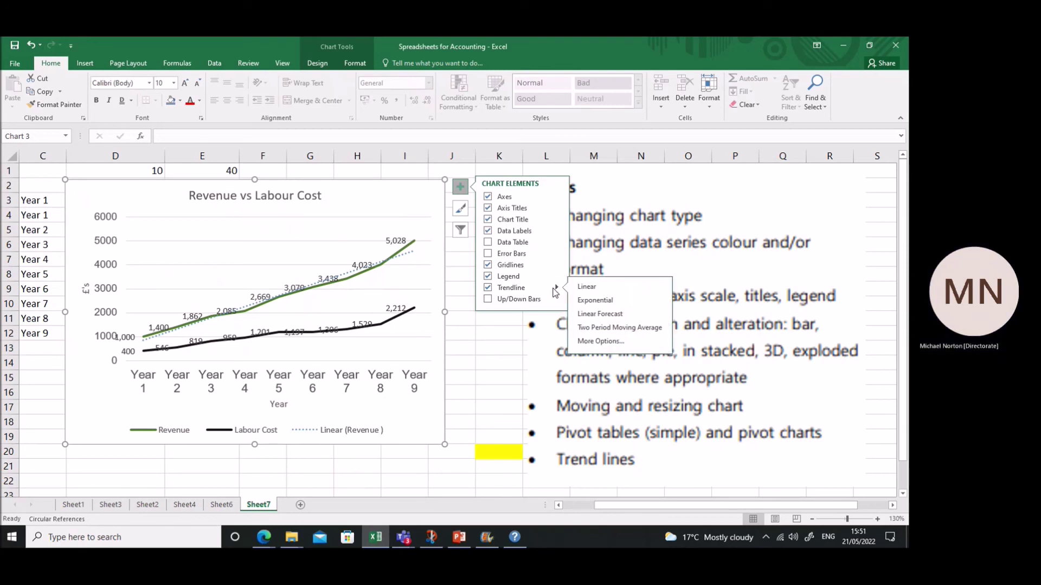
{"action": "left_click", "coordinate": [514, 288]}
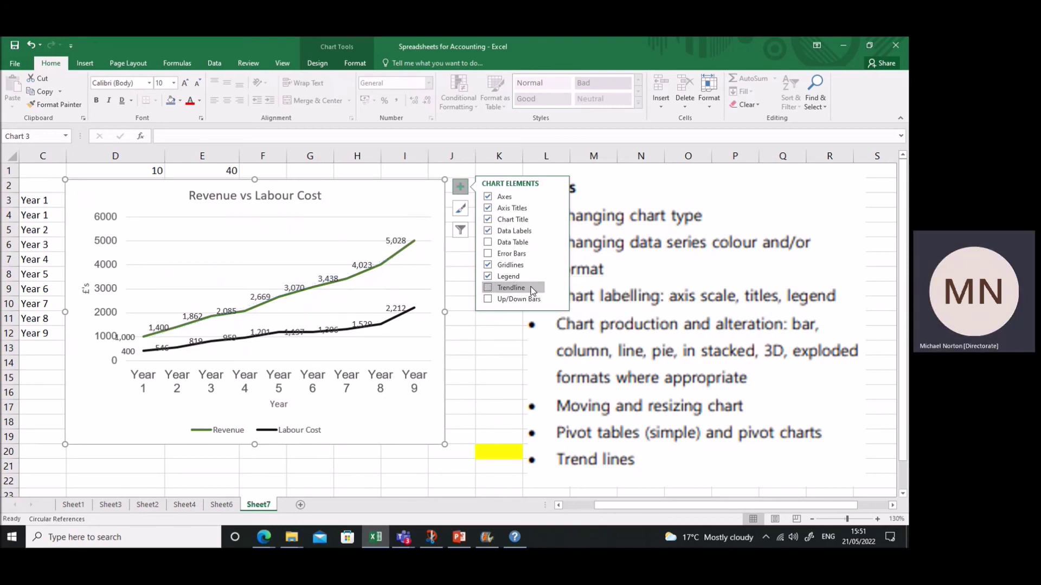
Add a linear trendline based on the Labour Cost series.
{"action": "left_click", "coordinate": [514, 288]}
{"action": "left_click", "coordinate": [433, 271]}
{"action": "left_click", "coordinate": [437, 324]}
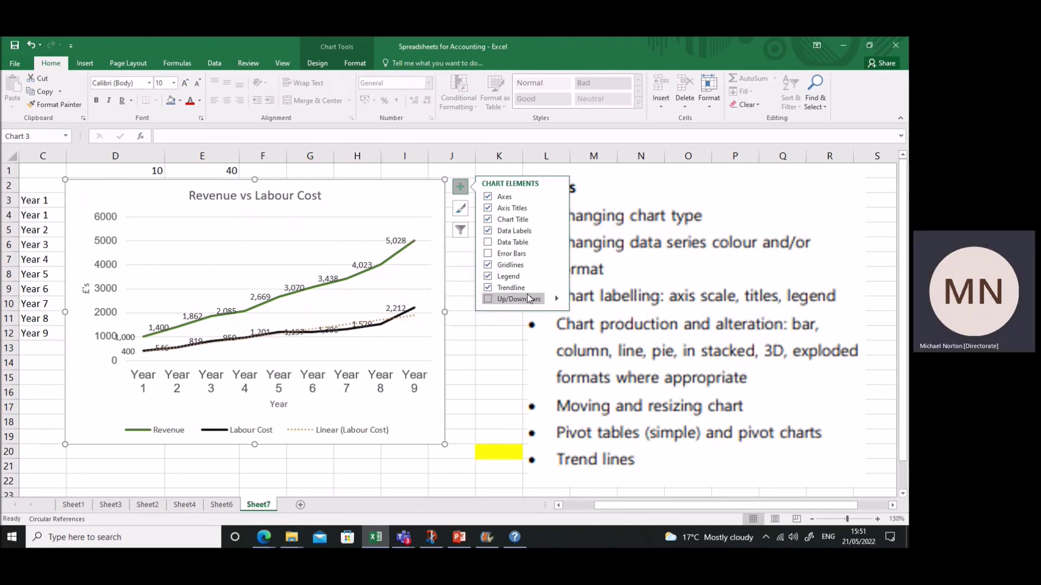
Add an exponential trendline based on the Revenue series and deselect the chart.
{"action": "left_click", "coordinate": [558, 291]}
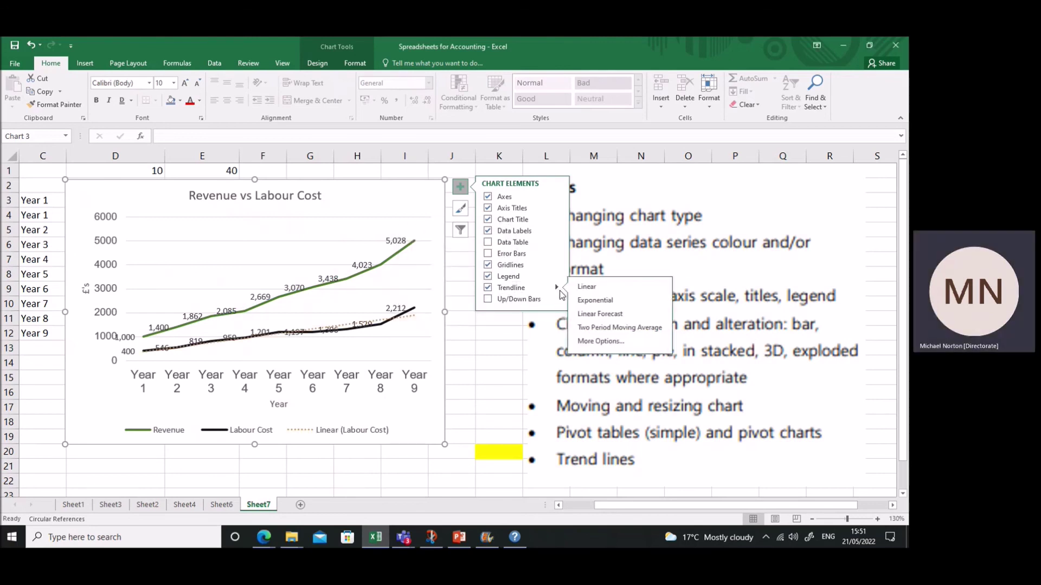
{"action": "left_click", "coordinate": [588, 300]}
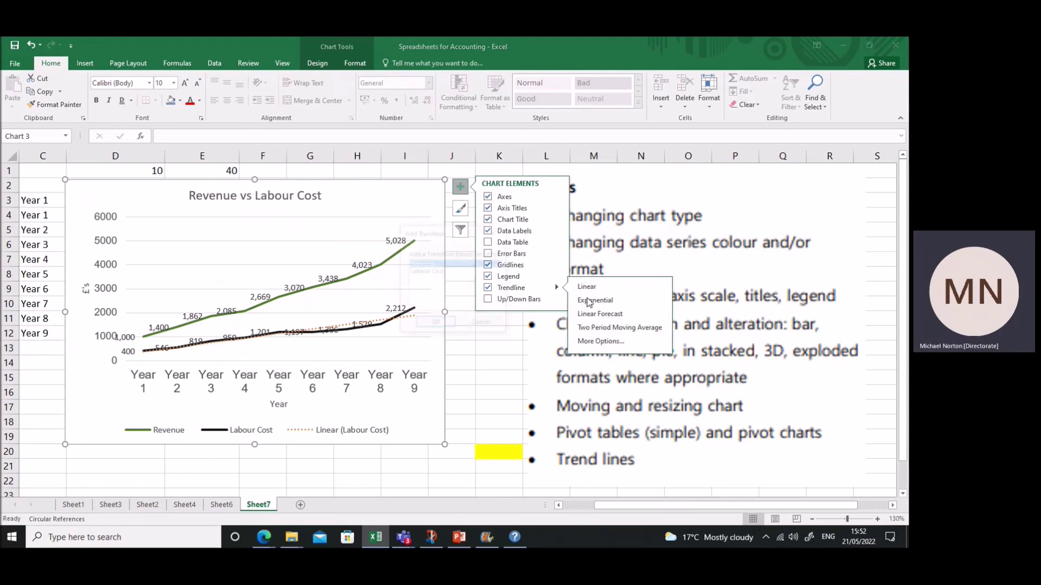
{"action": "left_click", "coordinate": [435, 325]}
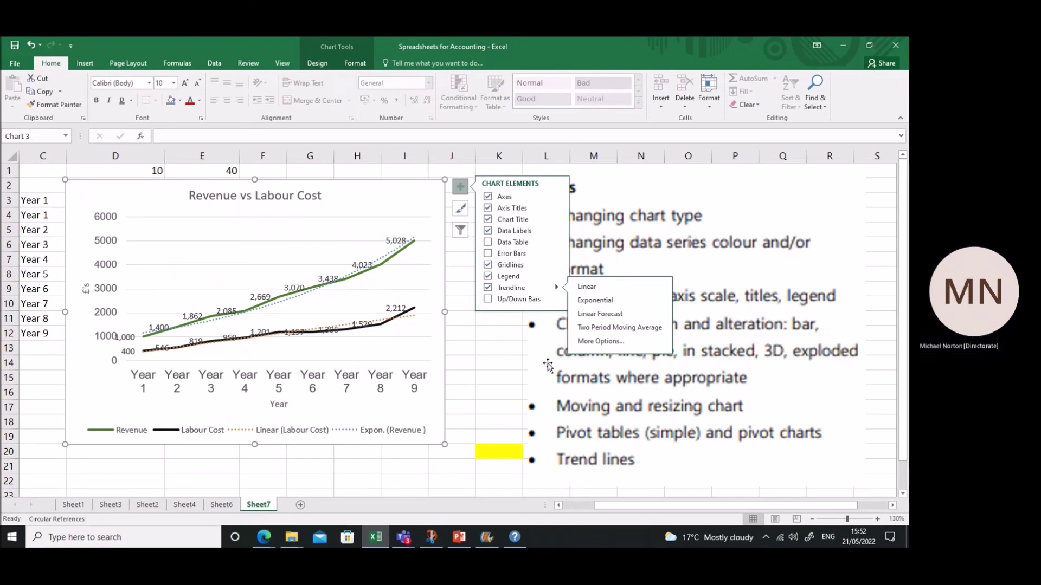
{"action": "left_click", "coordinate": [486, 374]}
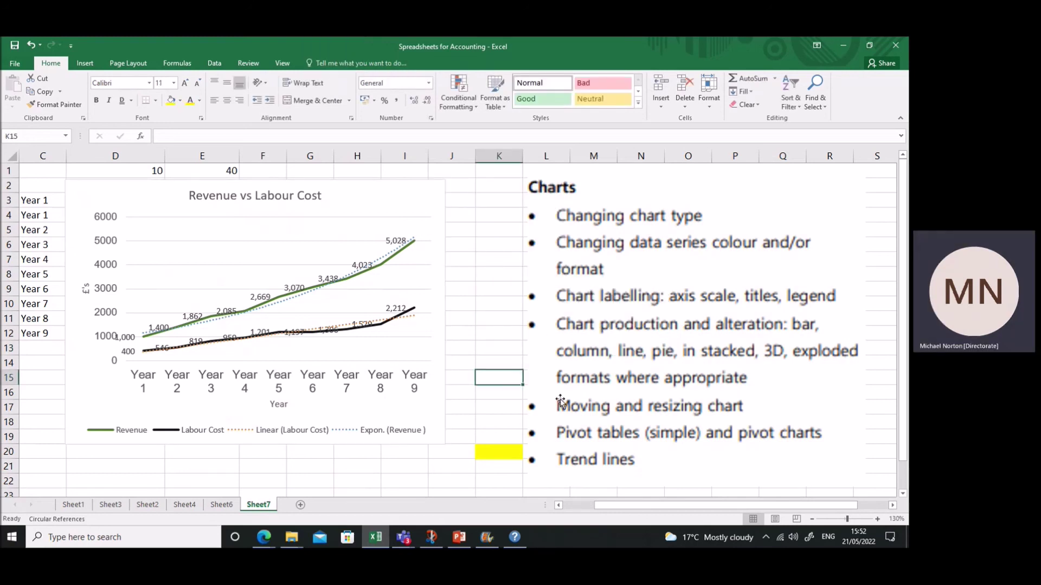